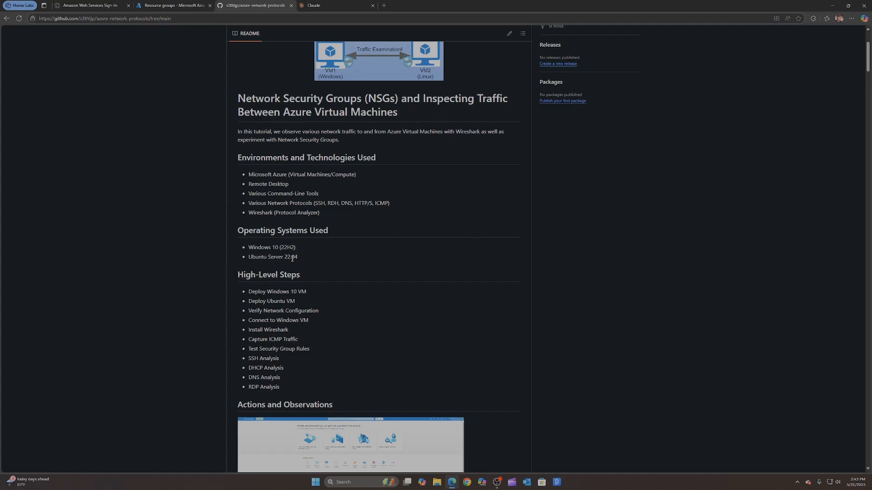
Read the README's high-level steps and its instructions for accessing the Azure portal and creating a resource group.
scroll(302, 268, down, 4)
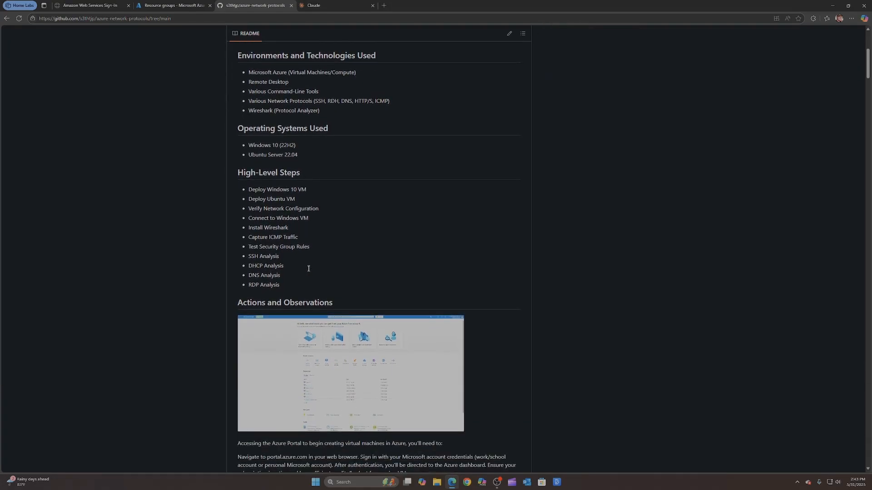
scroll(303, 273, down, 4)
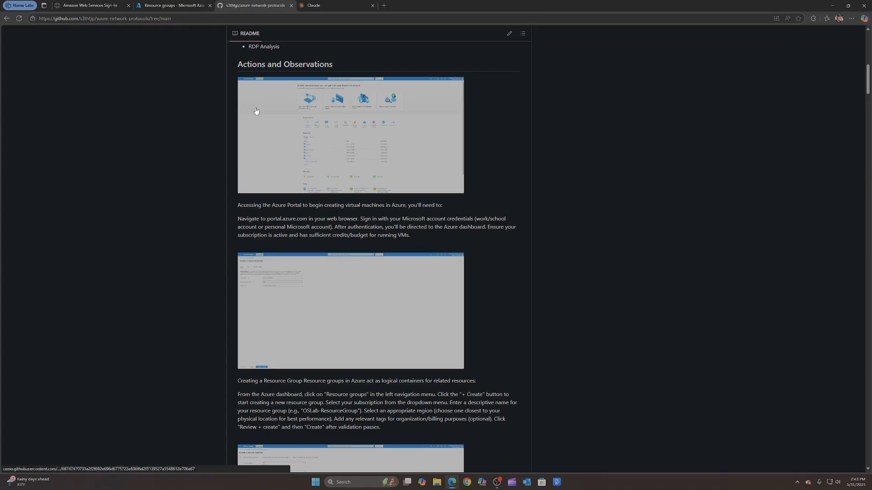
scroll(245, 189, down, 1)
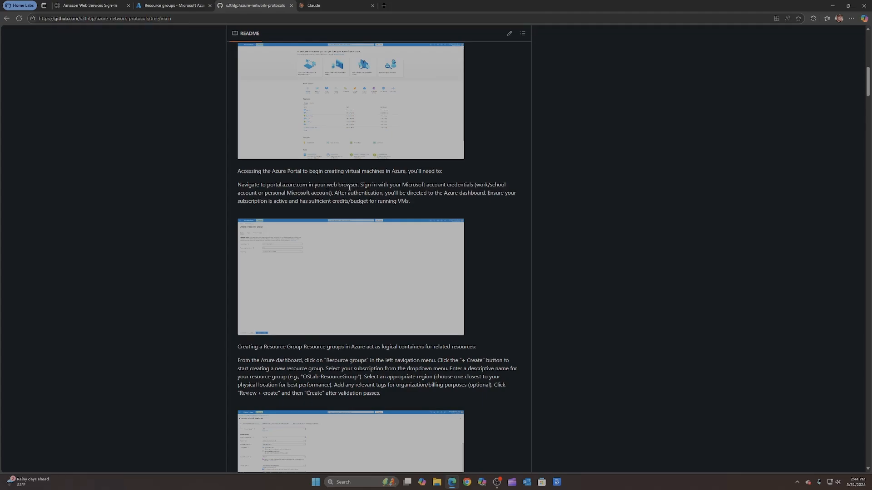
scroll(267, 191, down, 1)
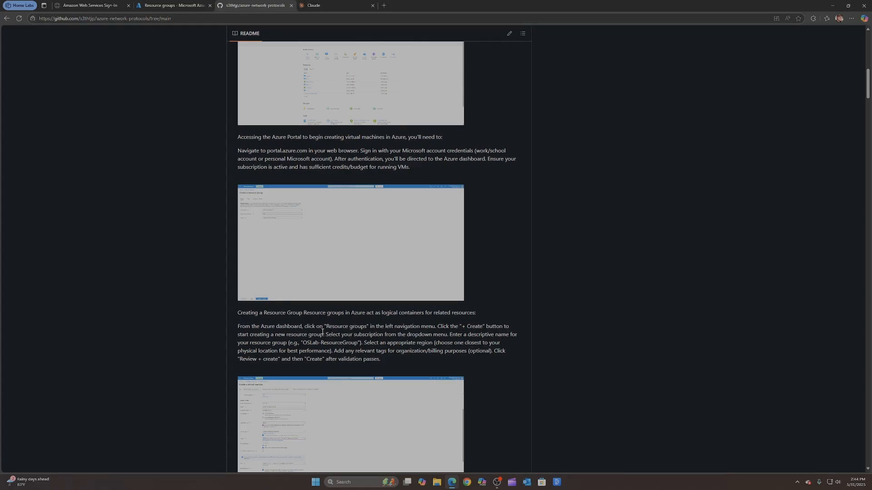
scroll(318, 335, down, 3)
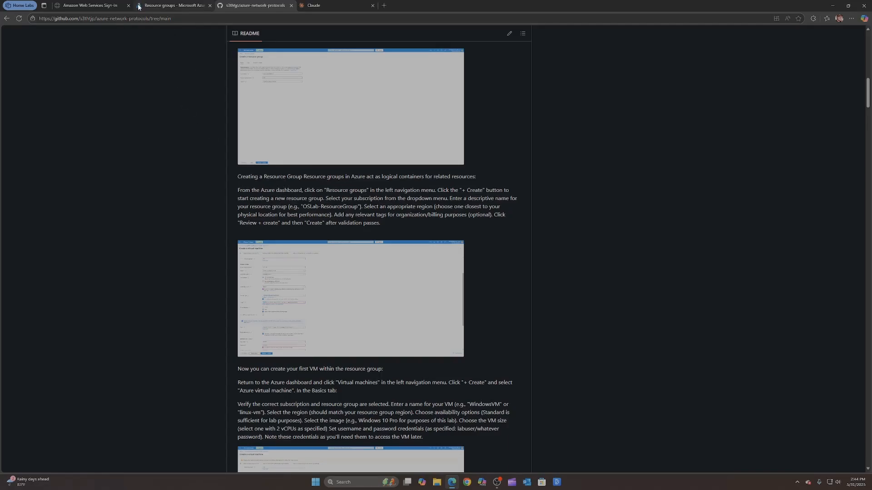
Switch to the Azure portal and create a resource group named Networking_Traffic.
click(152, 6)
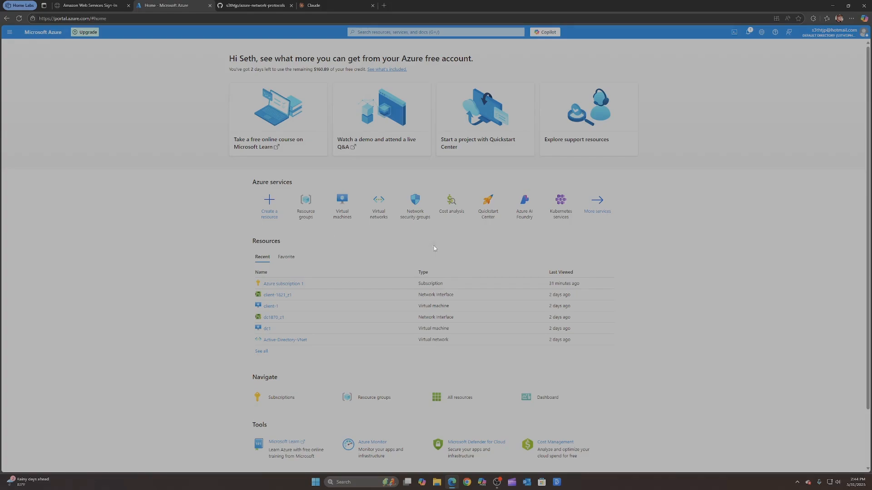
mouse_move(308, 204)
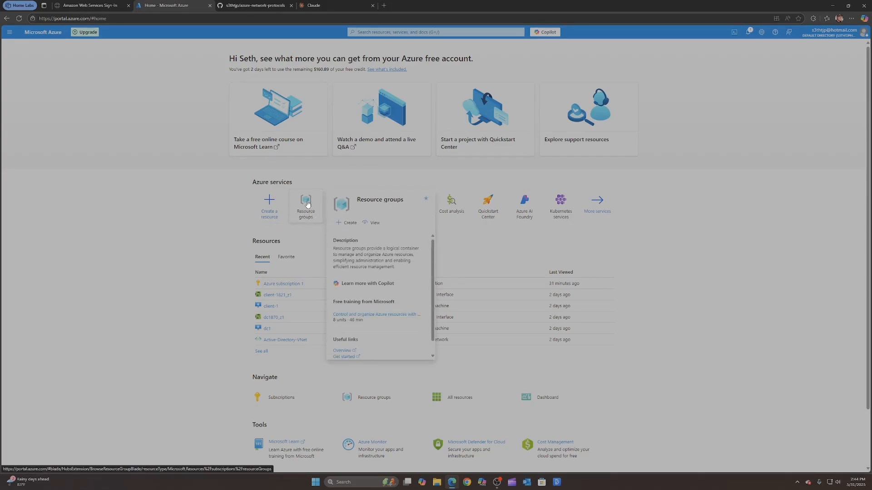
click(307, 203)
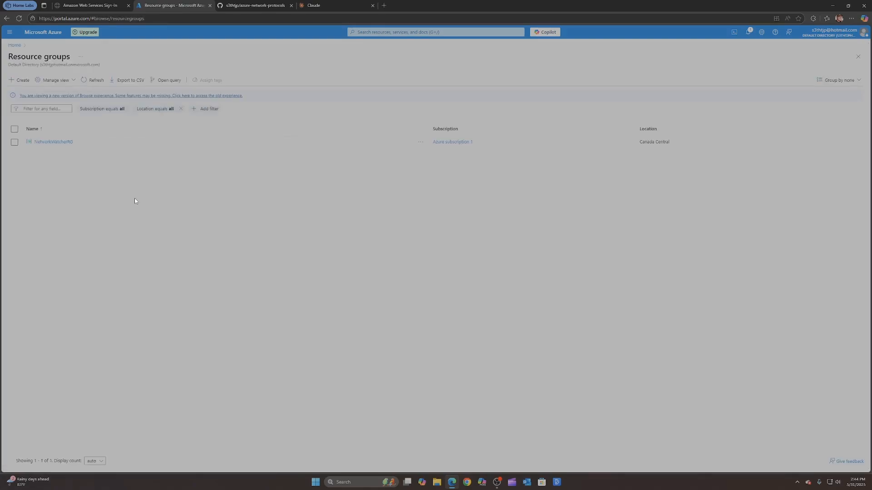
click(21, 85)
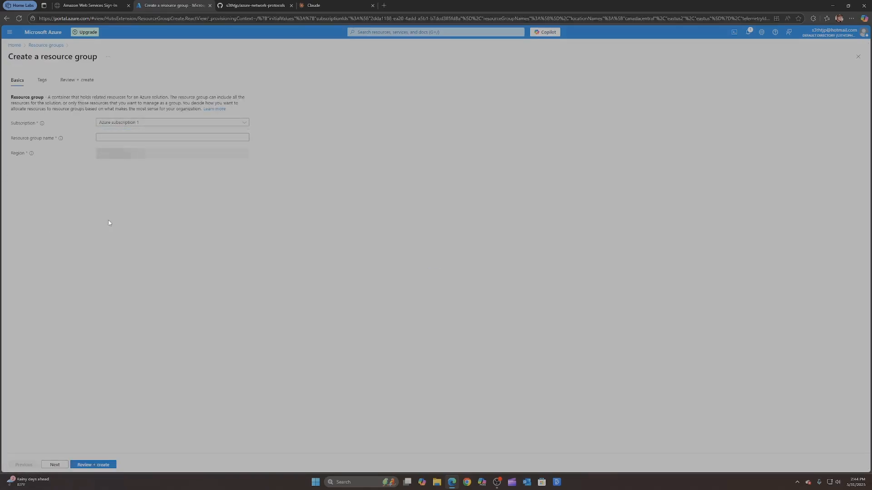
text(Network)
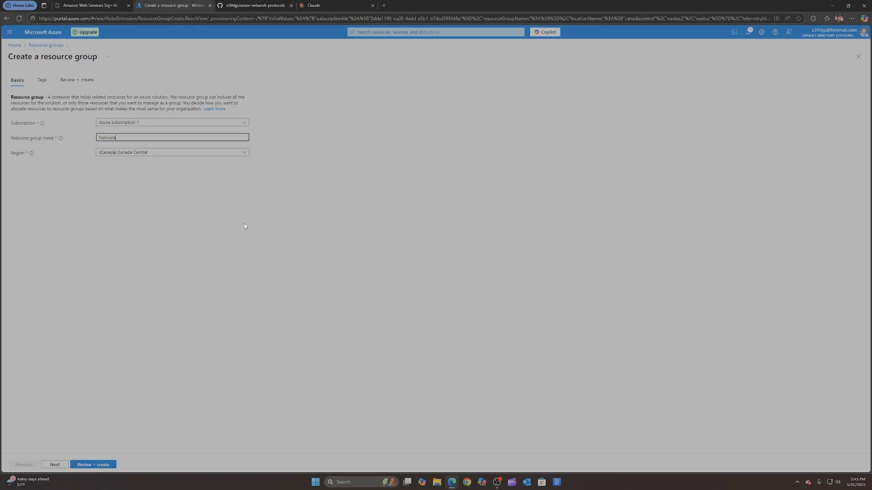
text(ing_Traffic)
click(135, 146)
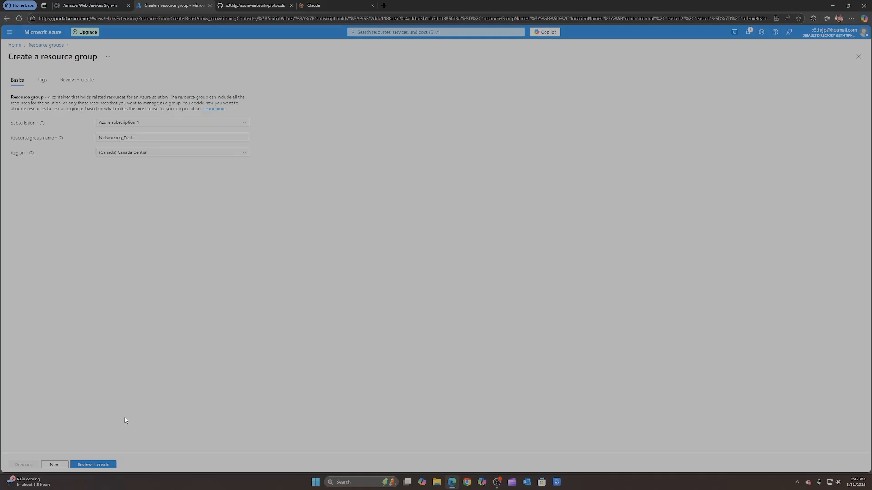
click(83, 466)
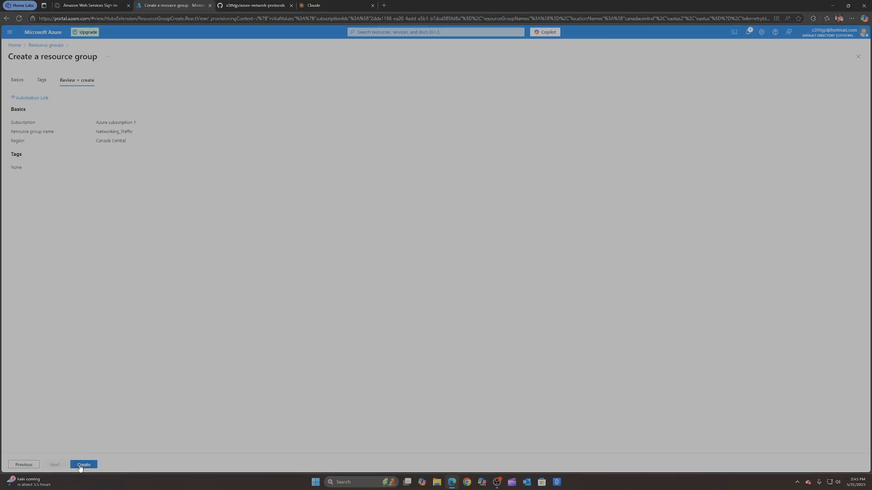
click(81, 465)
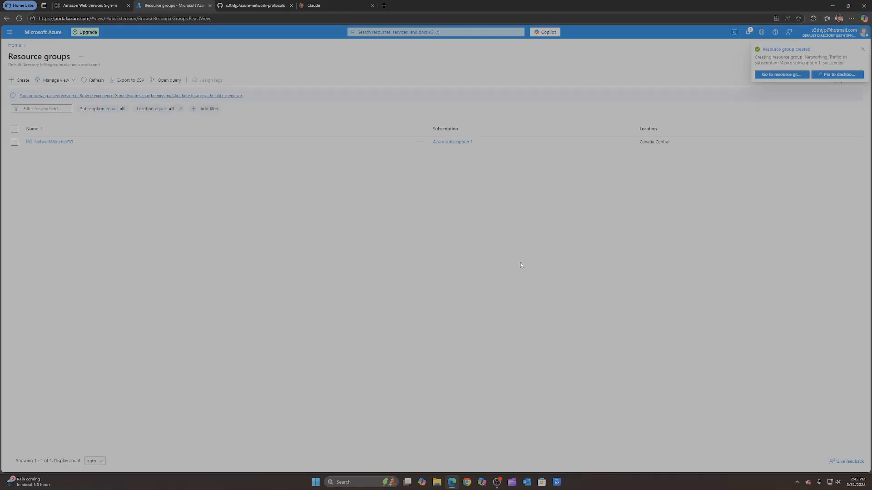
Check the README's instructions for the first virtual machine's image, and return to the Azure portal.
key(ctrl+Tab)
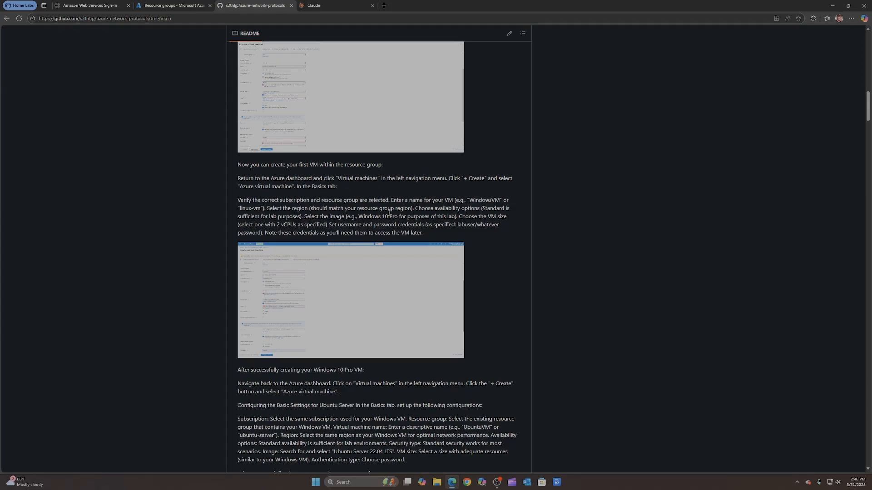
drag(358, 217, 397, 216)
click(145, 5)
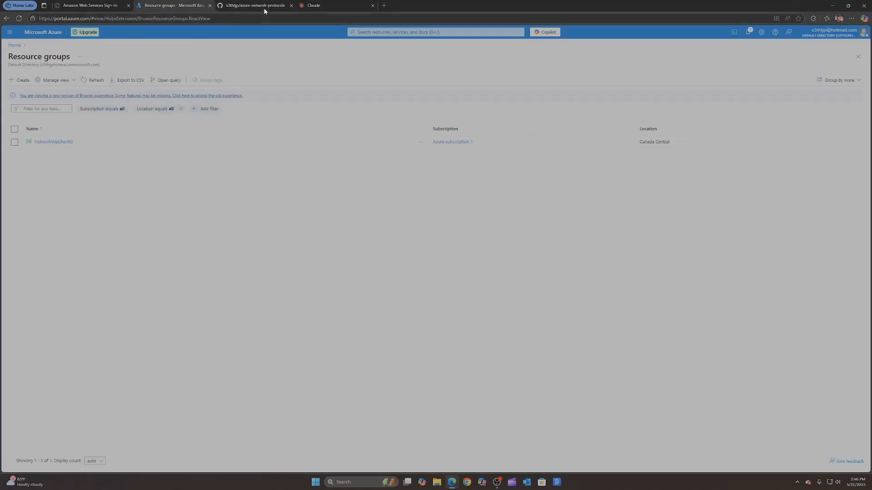
Start creating a new Azure virtual machine and assign it to the Networking_Traffic resource group.
click(14, 45)
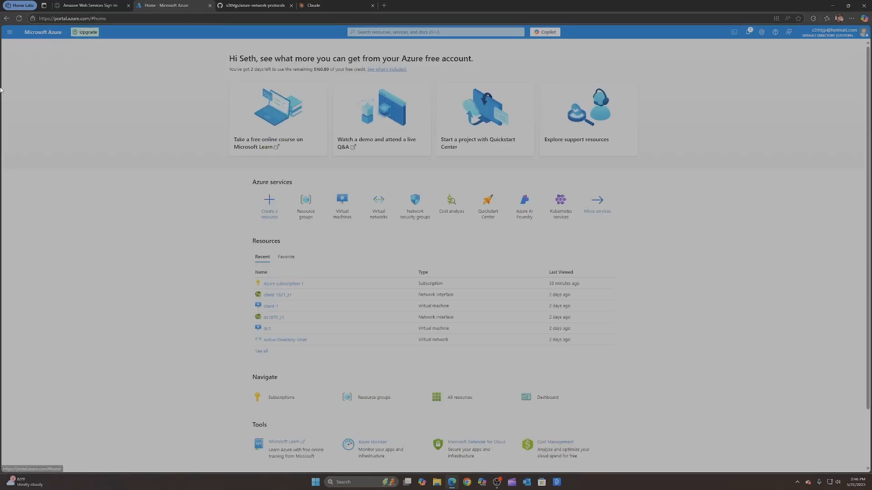
click(341, 202)
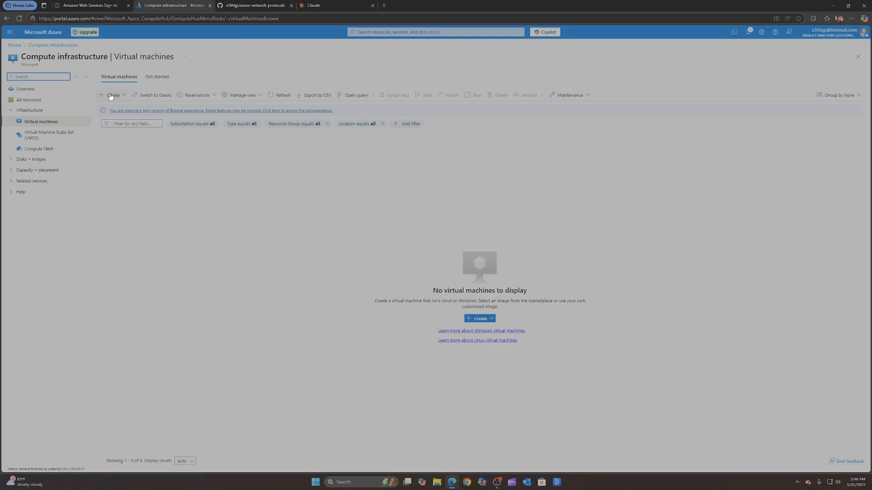
click(110, 97)
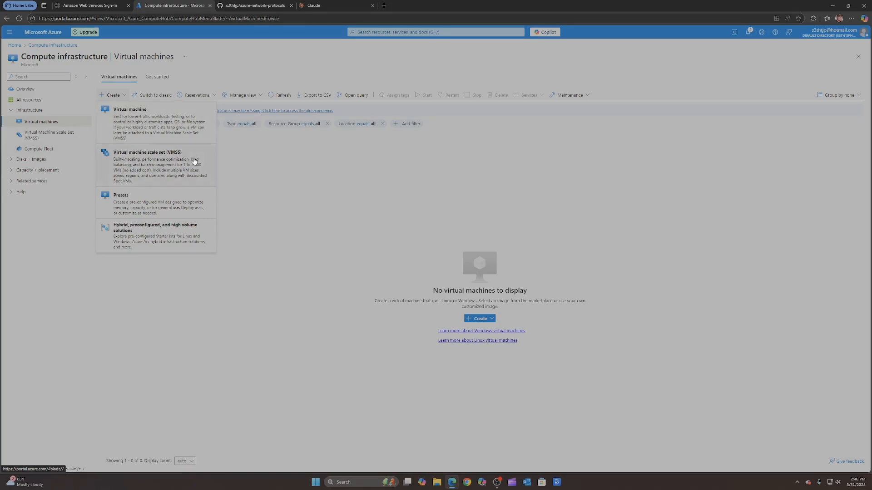
click(176, 123)
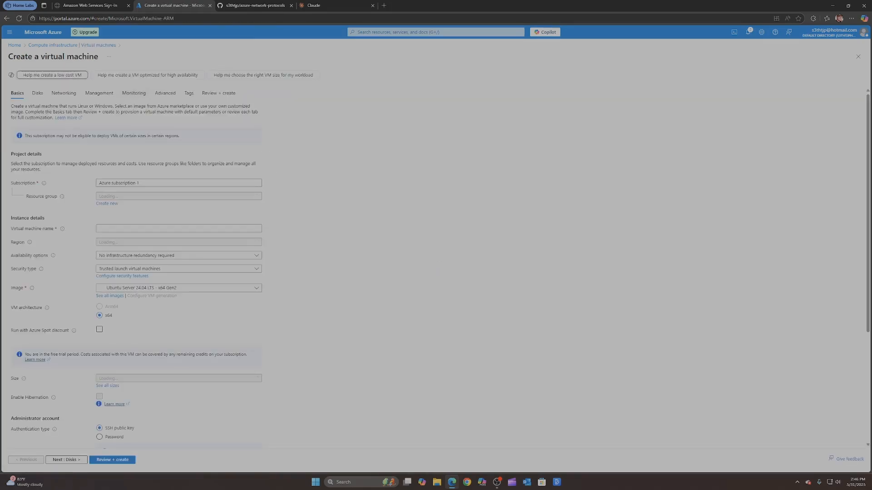
click(162, 197)
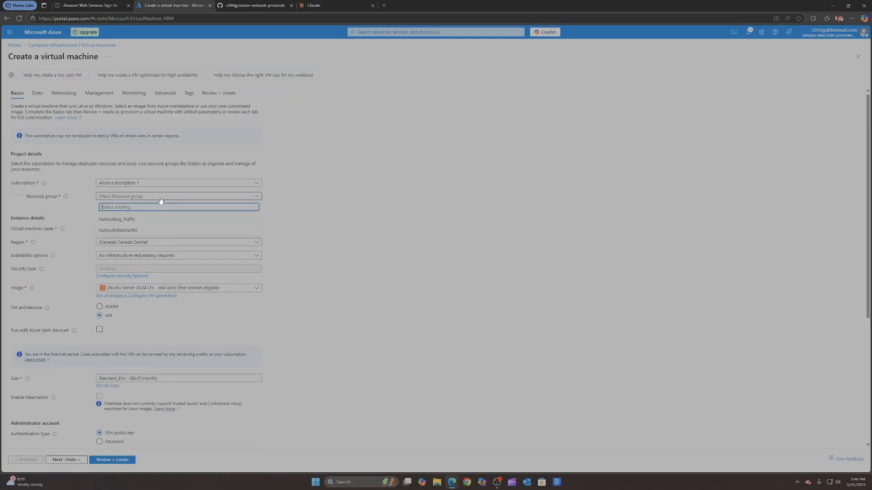
click(114, 220)
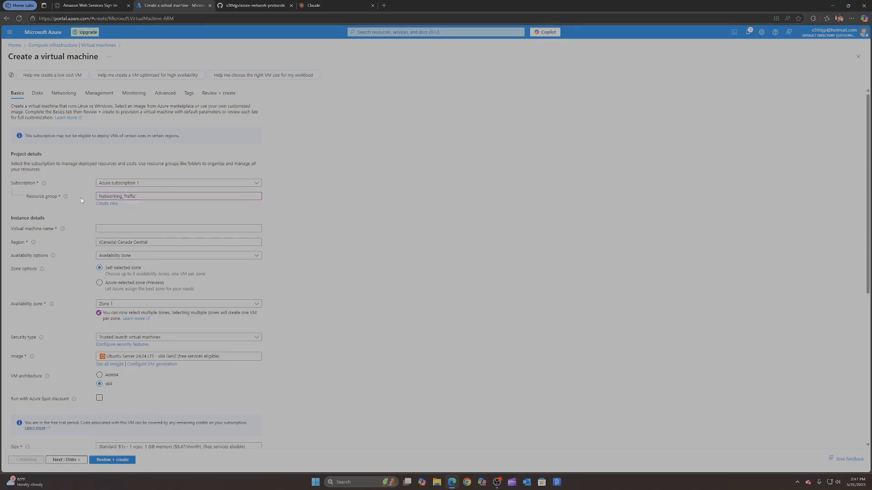
Name the virtual machine Windows10.
click(117, 228)
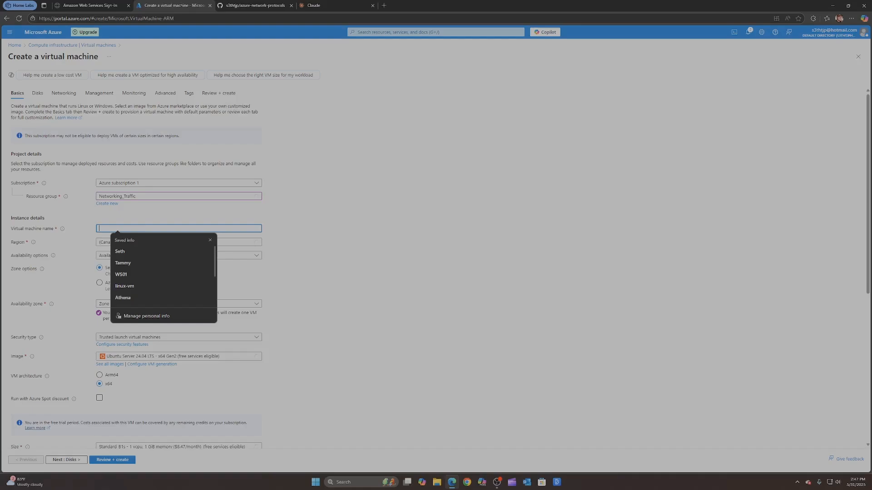
text(Windows-vm)
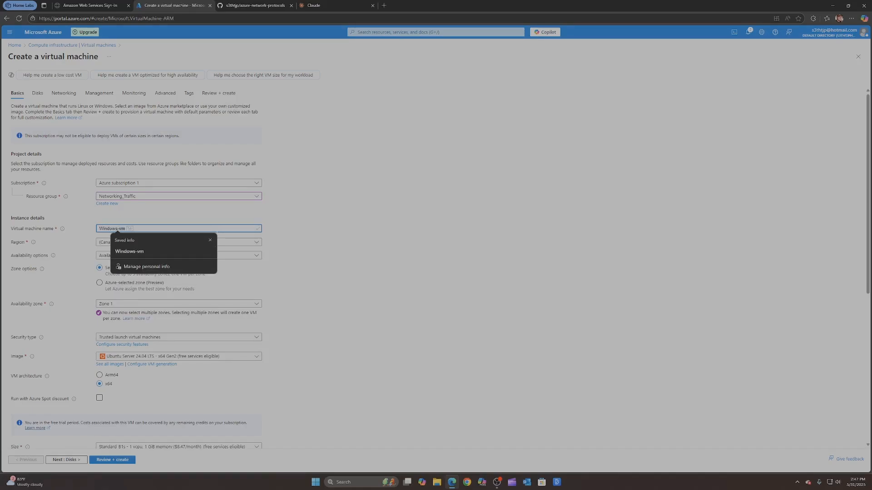
key(BackSpace)
key(BackSpace)
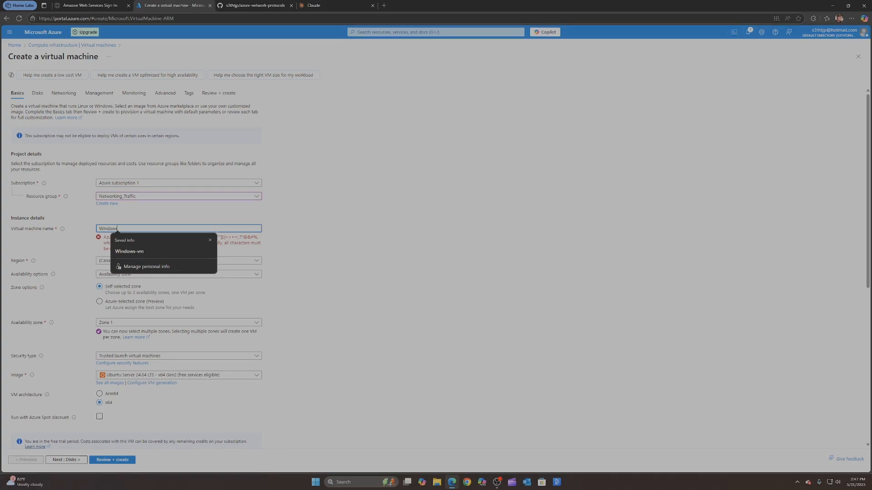
text(10)
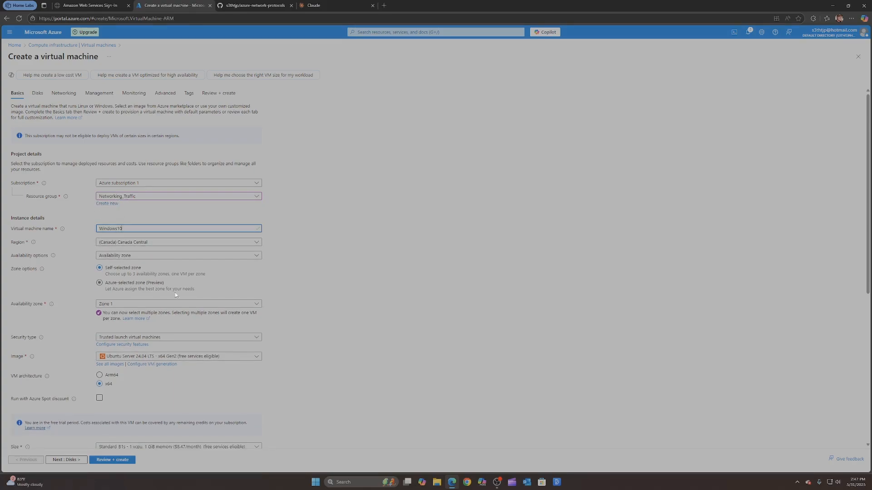
Set the virtual machine's image to Windows 10 Pro, version 22H2 and its size to Standard_E2s_v3 with 2 vcpus and 16 GiB memory.
scroll(138, 330, down, 1)
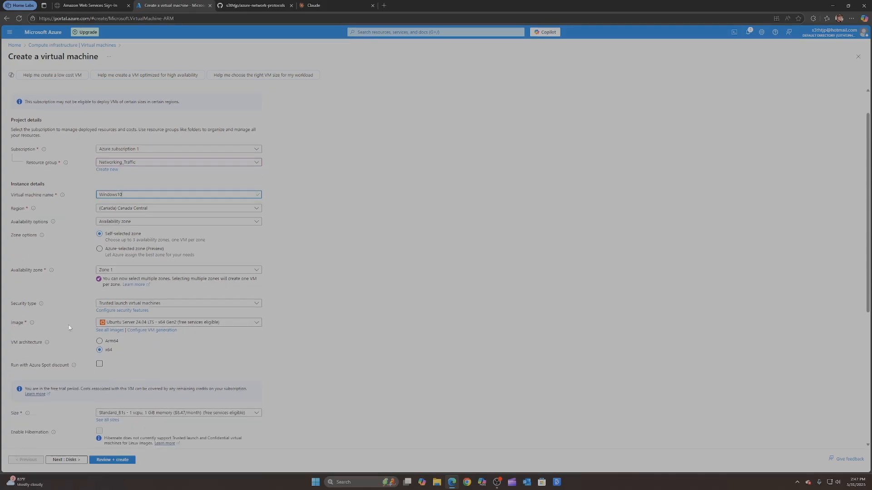
click(160, 322)
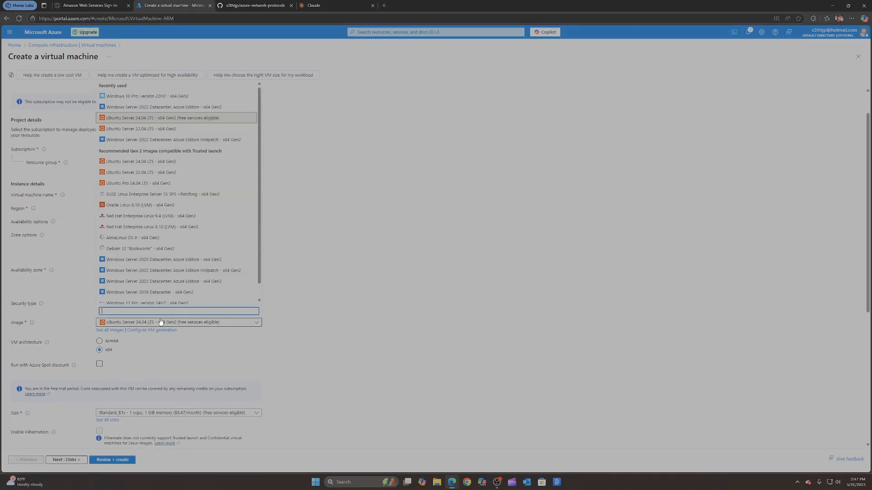
click(166, 96)
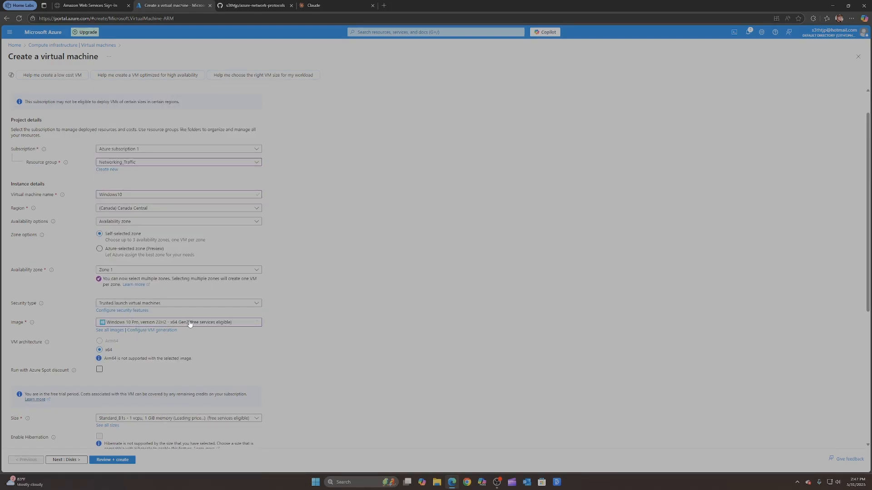
scroll(106, 340, down, 3)
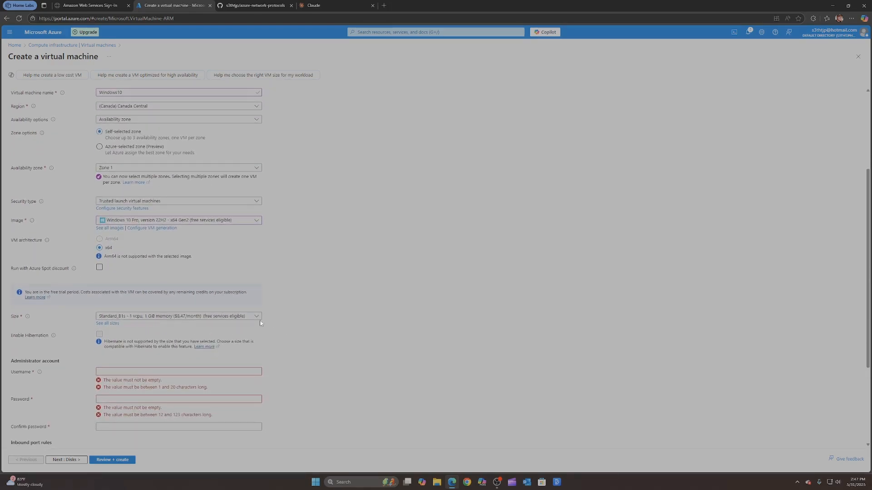
click(179, 319)
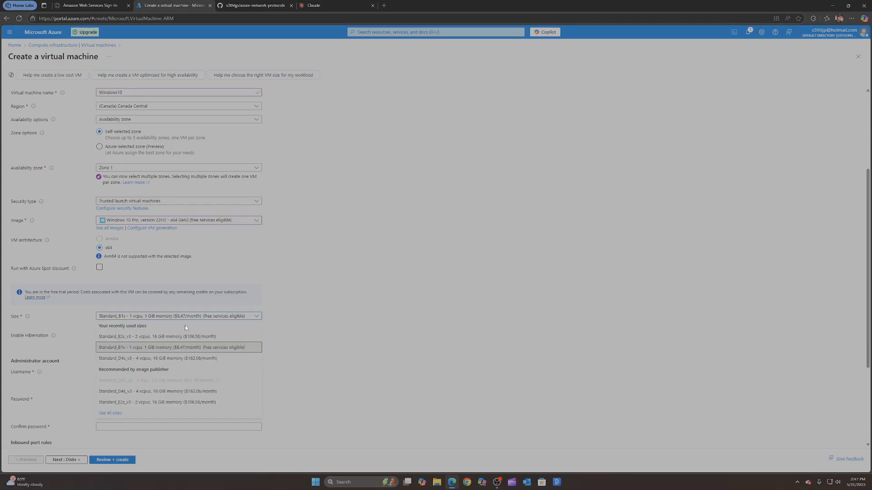
click(155, 337)
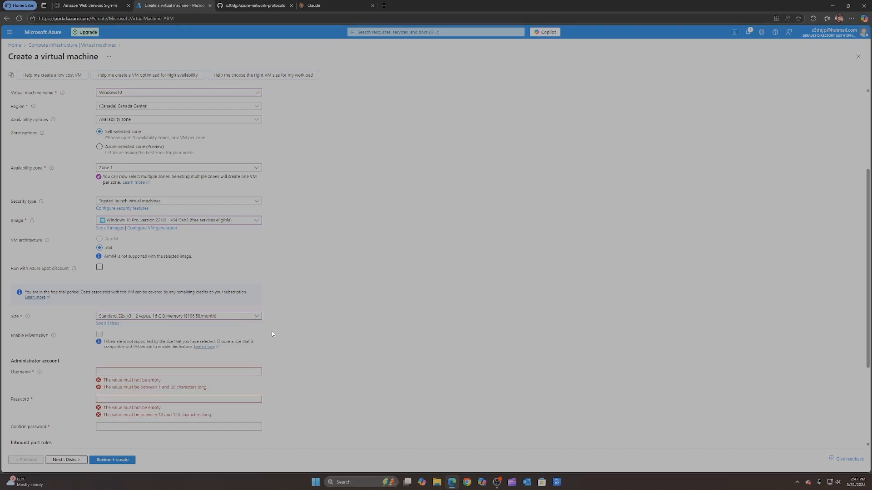
Set the administrator account's username to labuser, and enter and confirm the account password.
scroll(247, 324, down, 2)
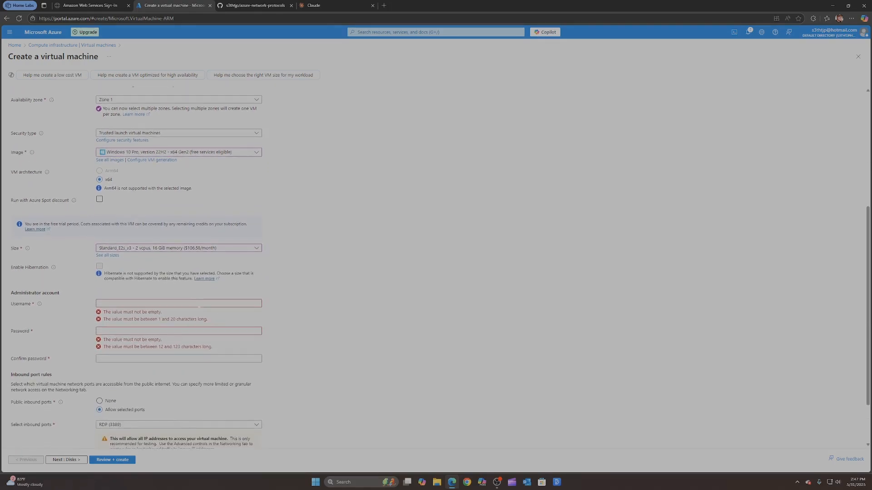
click(110, 303)
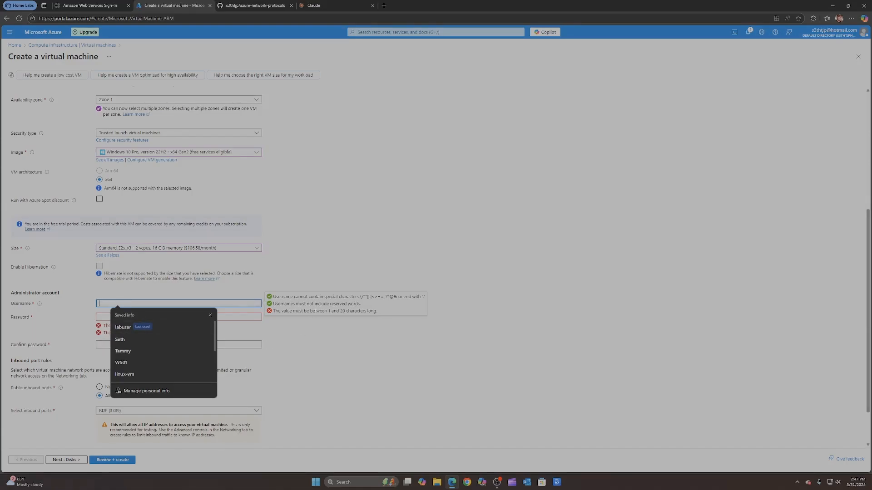
text(l)
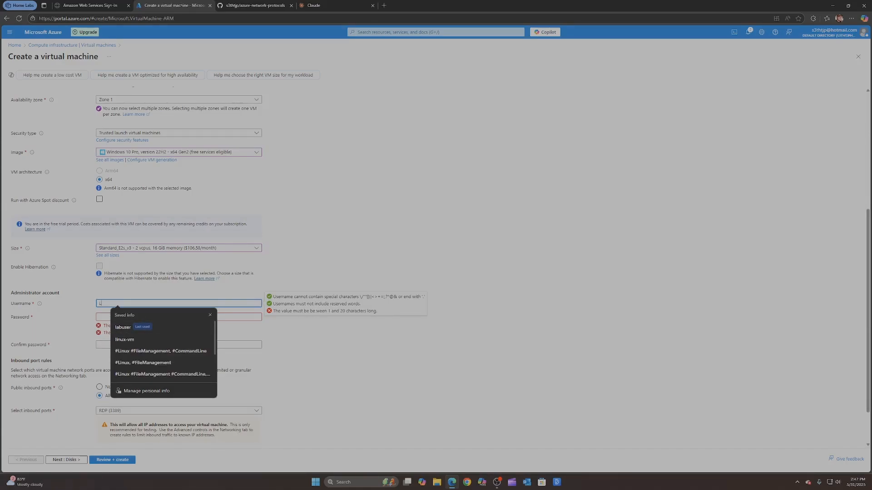
text(abuser)
click(168, 315)
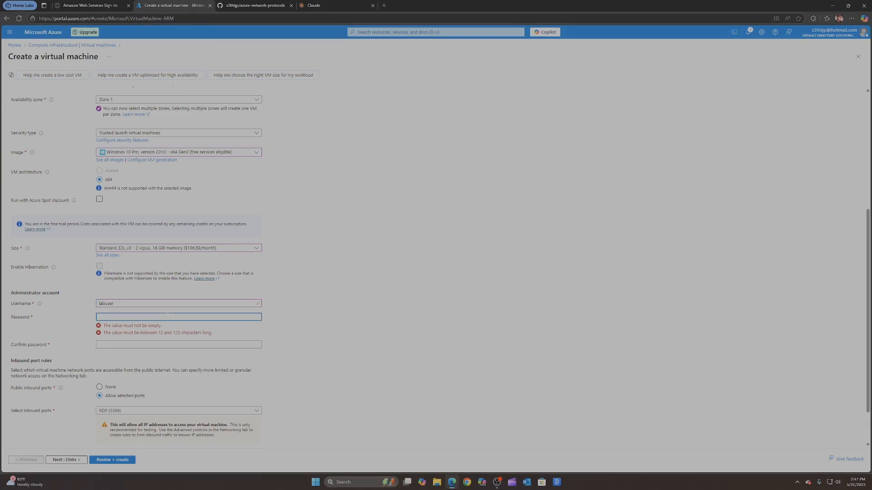
text(P)
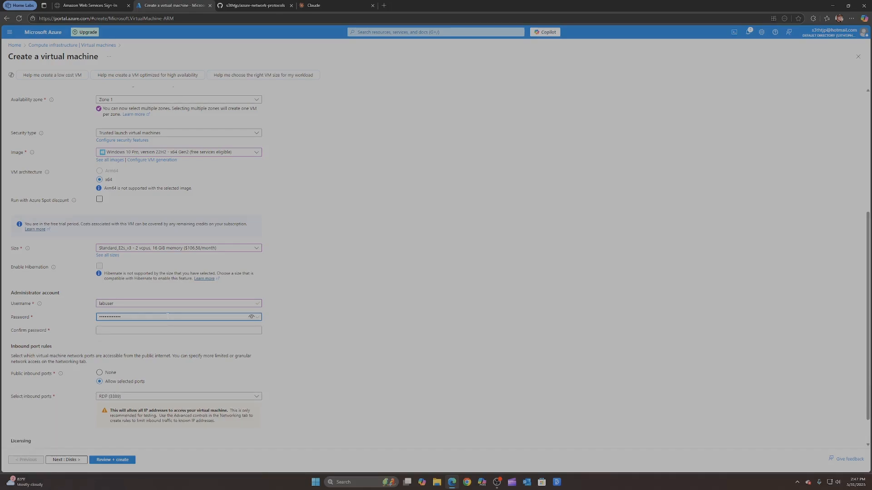
click(146, 329)
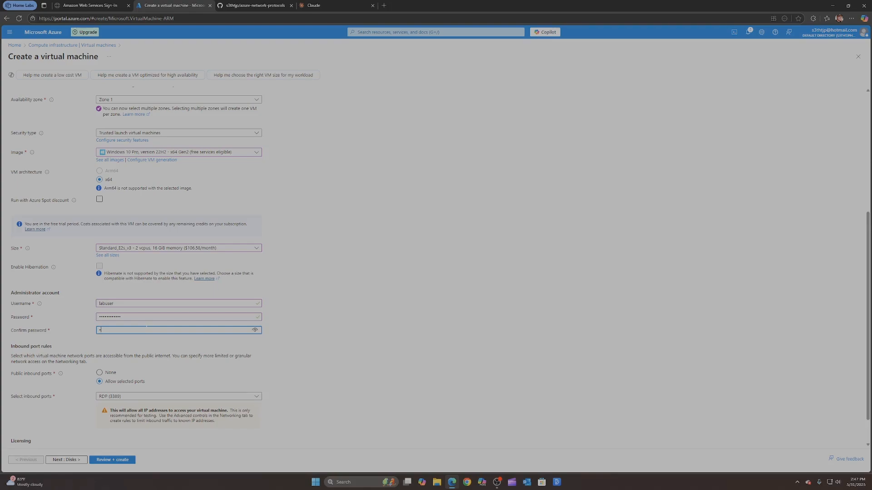
text(•••••••)
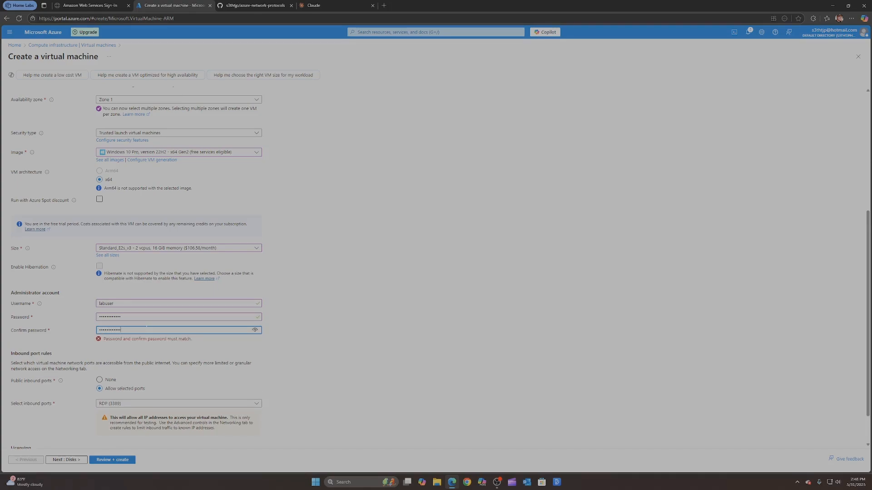
Confirm the eligible Windows 10/11 license, then review the configuration and create the Windows10 virtual machine.
scroll(100, 363, down, 2)
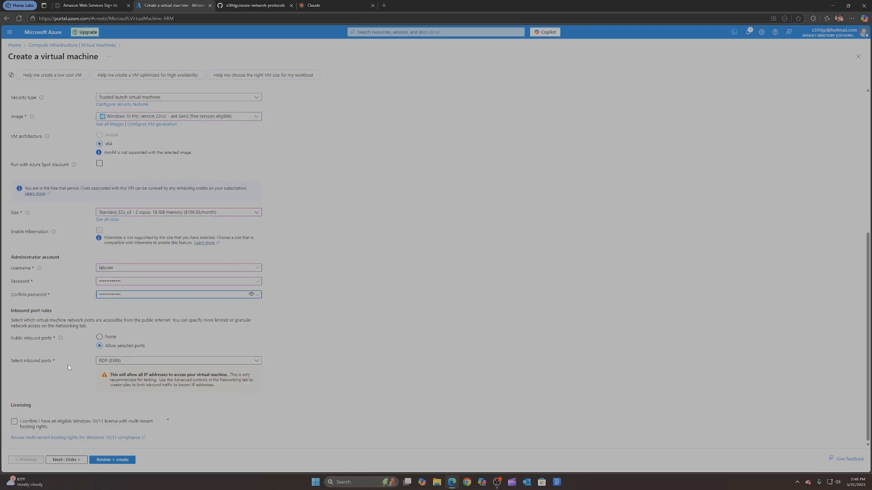
click(11, 426)
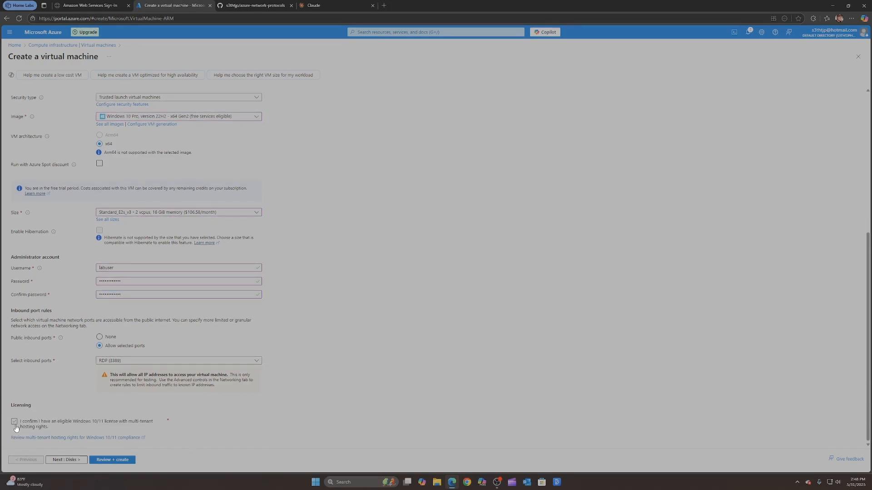
click(15, 424)
click(113, 460)
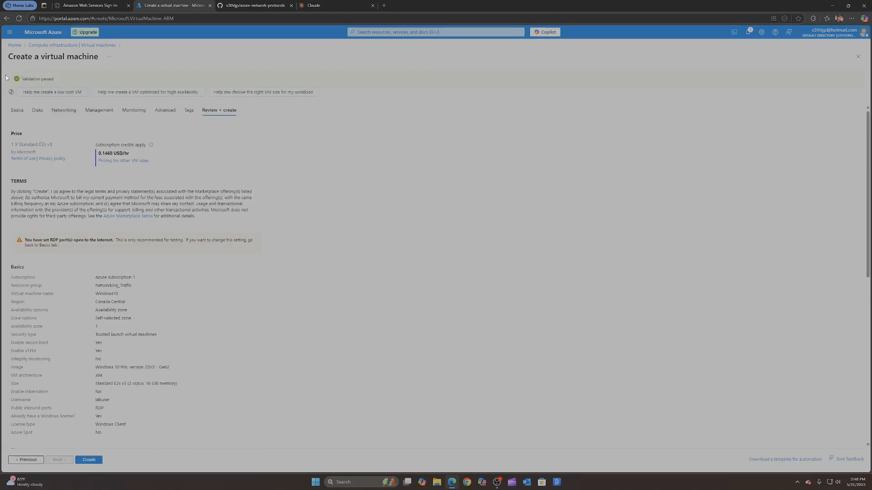
scroll(436, 277, down, 8)
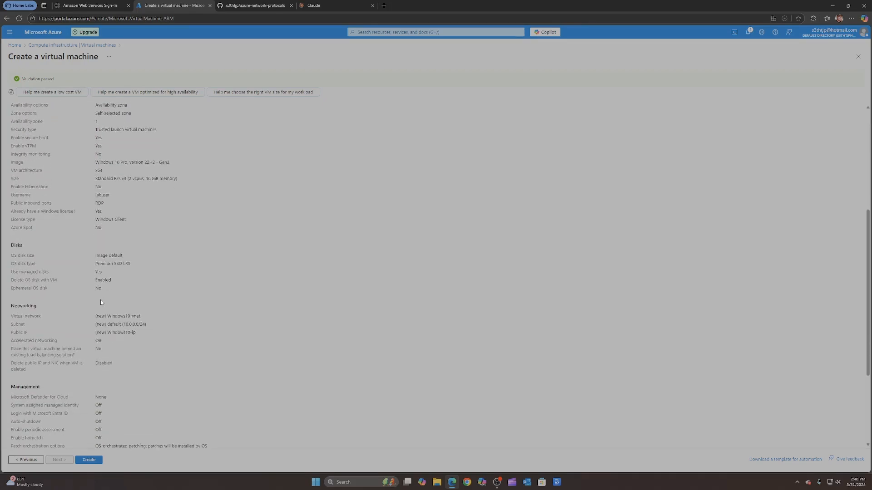
click(92, 462)
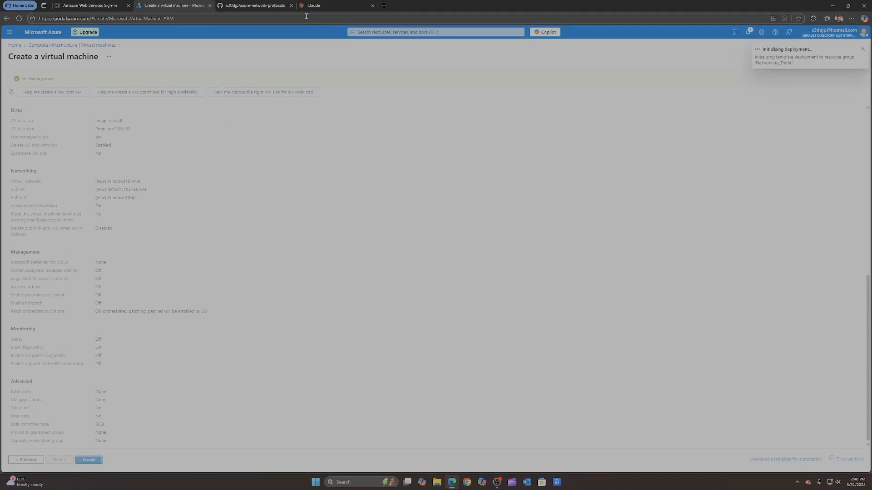
Read the README's instructions for configuring the Ubuntu Server virtual machine.
click(265, 6)
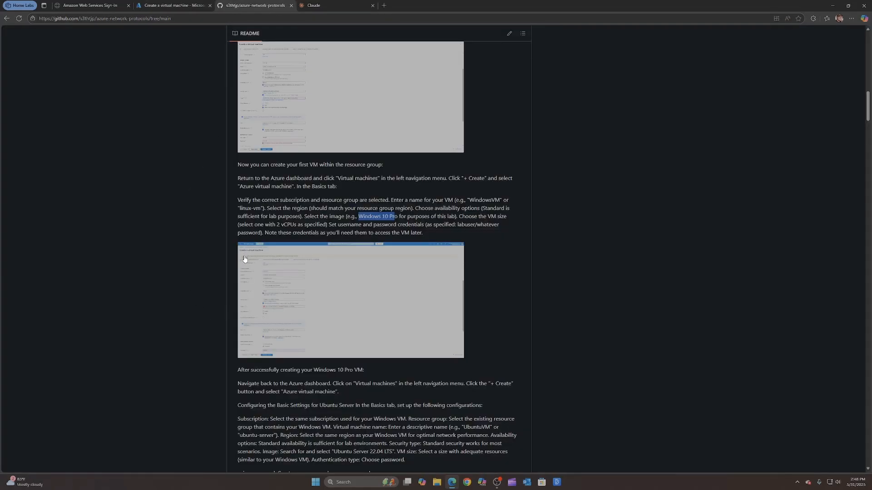
scroll(255, 315, down, 3)
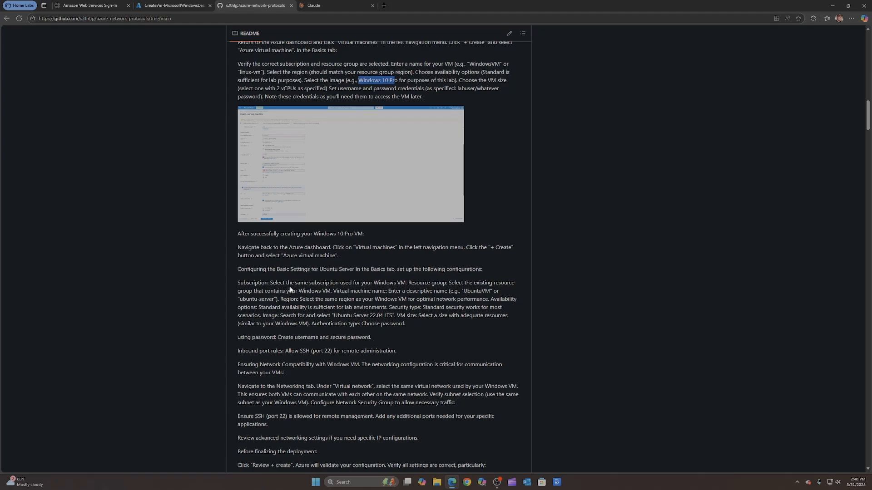
scroll(293, 287, down, 1)
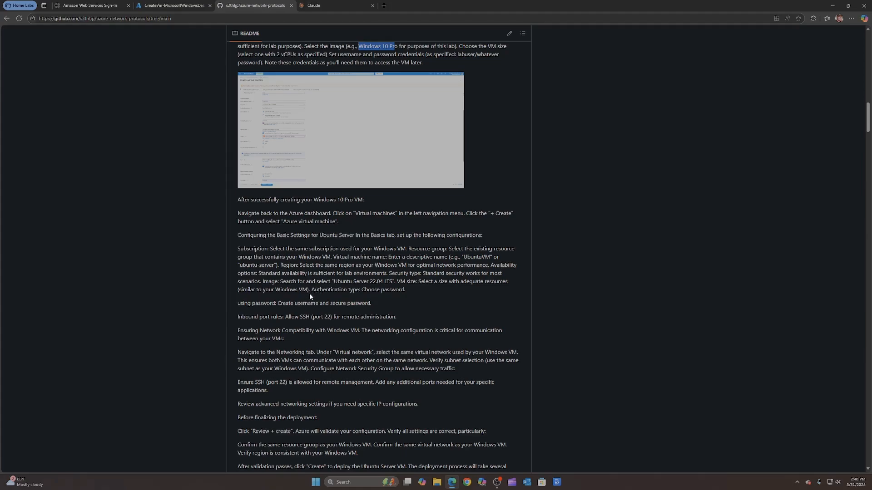
scroll(267, 322, up, 1)
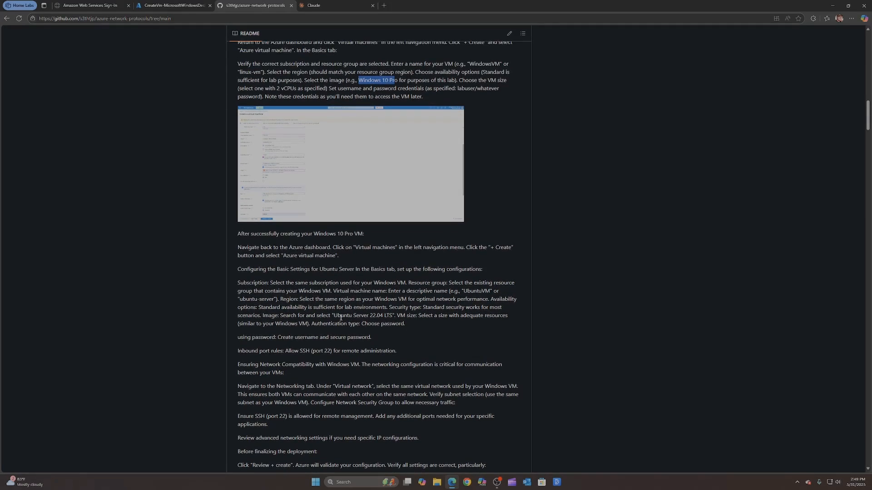
scroll(463, 286, down, 1)
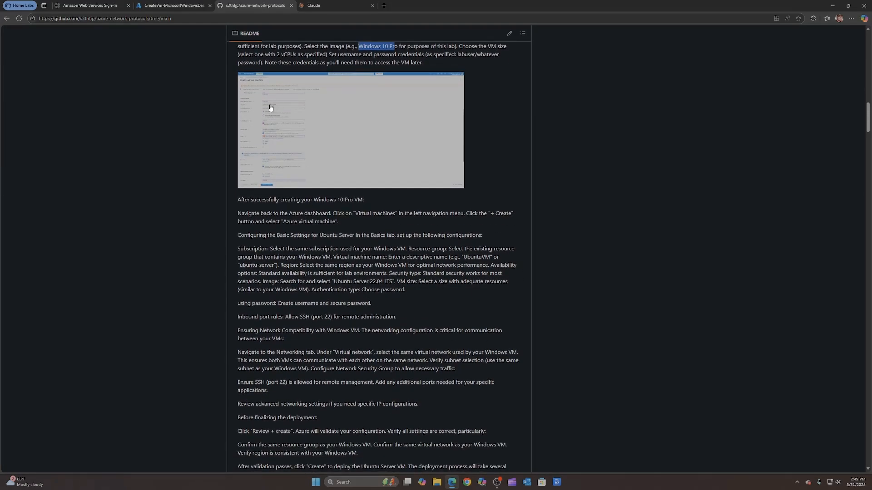
Return to the Azure portal and start creating a second virtual machine in the Networking_Traffic resource group.
click(159, 6)
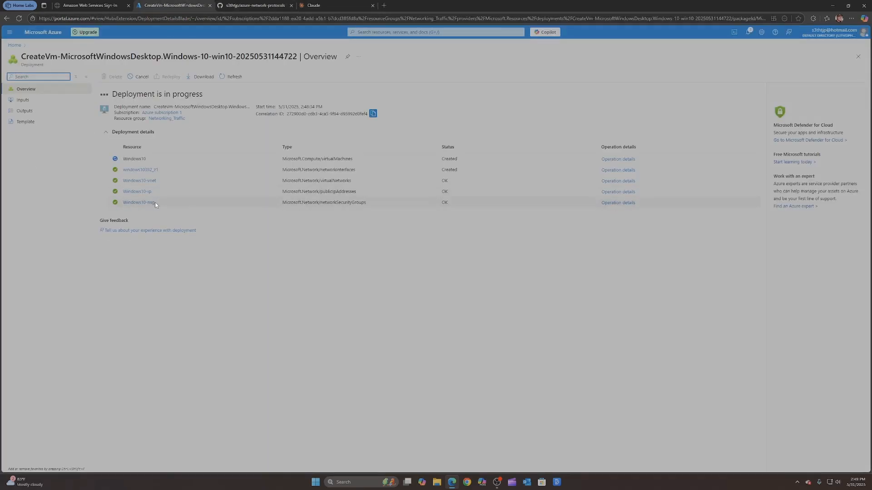
click(16, 46)
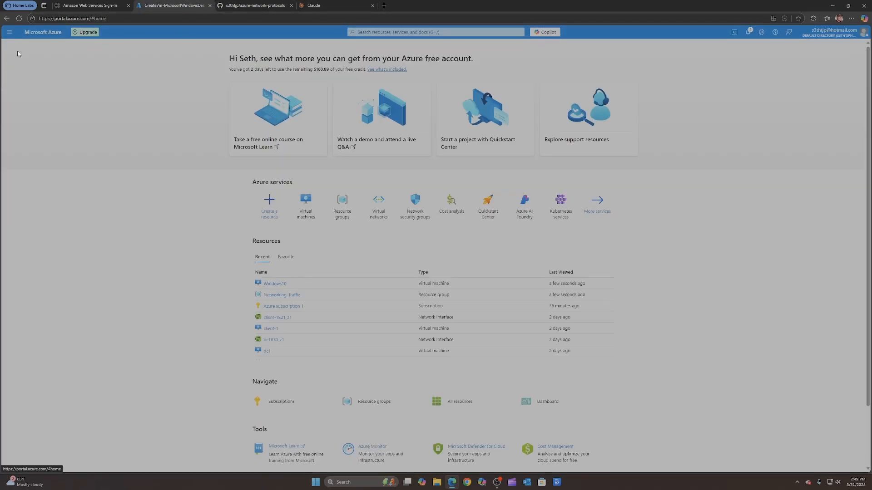
click(312, 216)
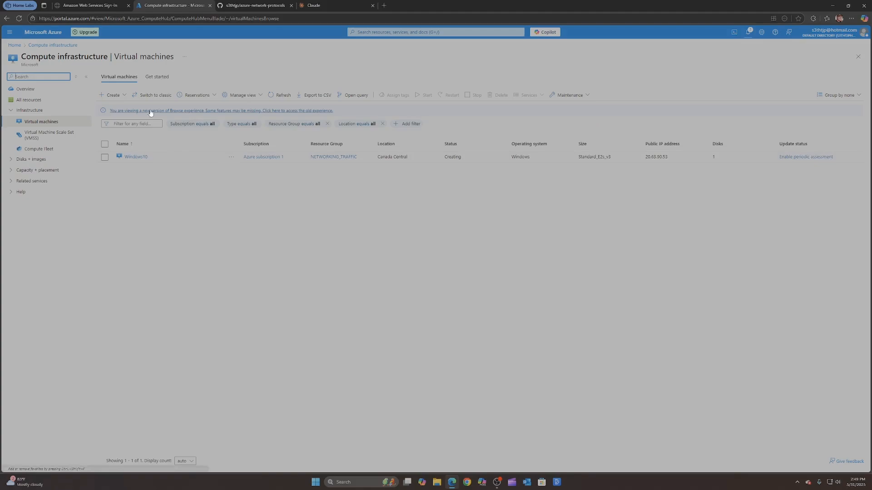
click(114, 97)
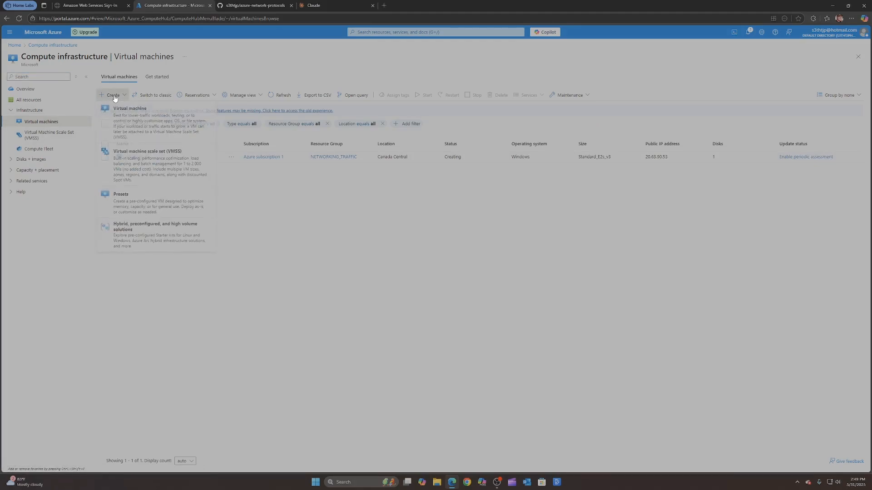
click(137, 117)
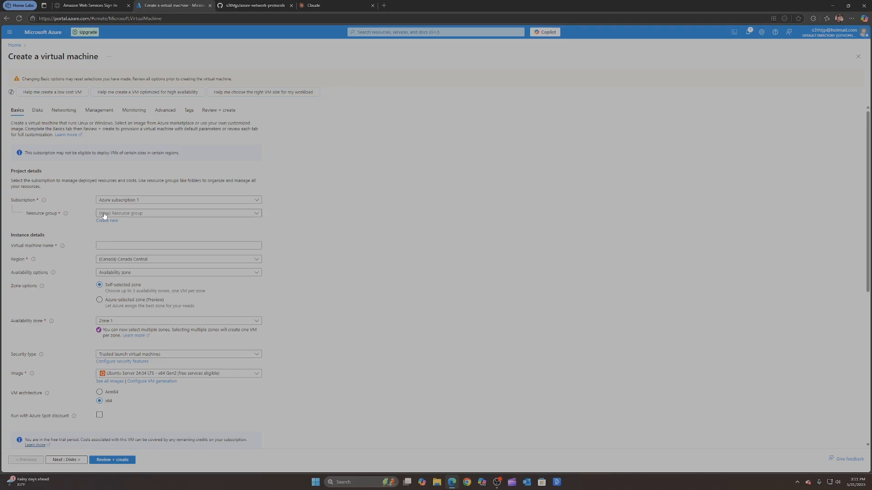
click(130, 216)
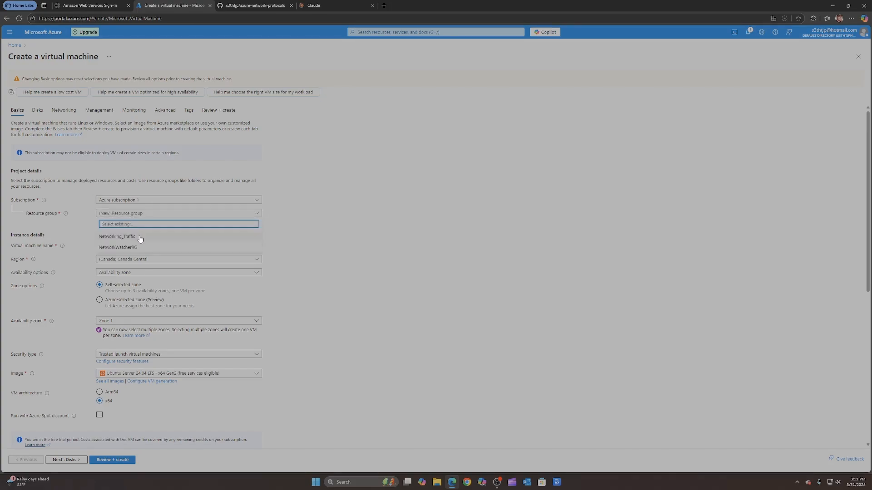
click(132, 233)
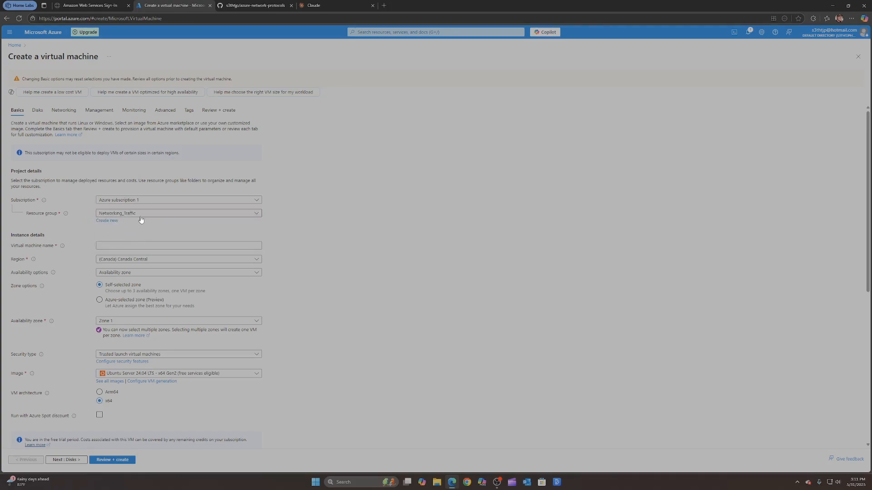
Name the second virtual machine ubuntuvm and set its image to Ubuntu Server 22.04 LTS - x64 Gen2.
click(109, 246)
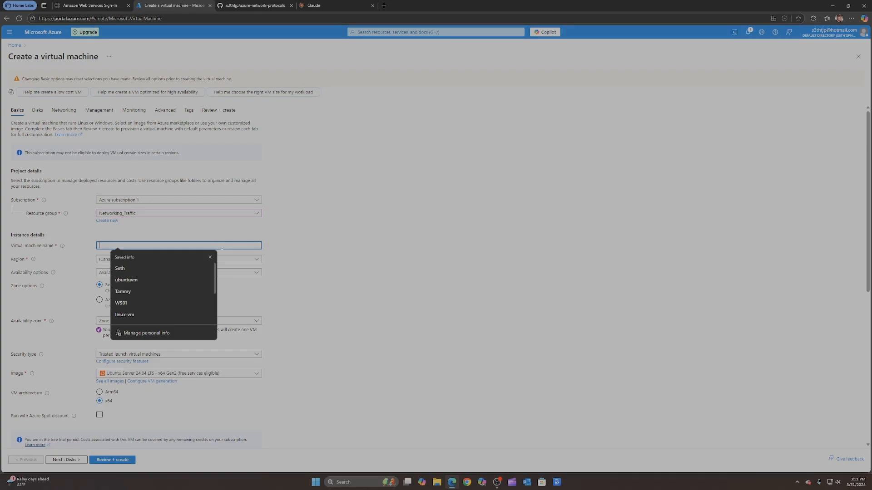
text(ubuntu)
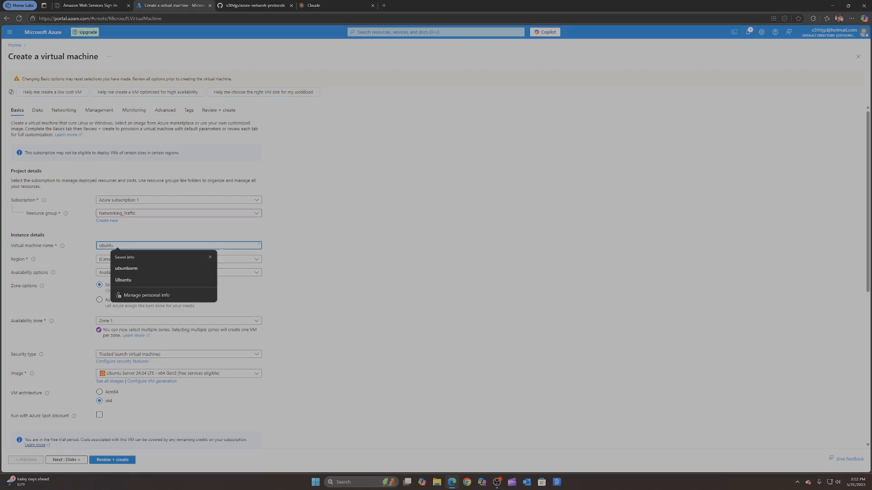
text(vm)
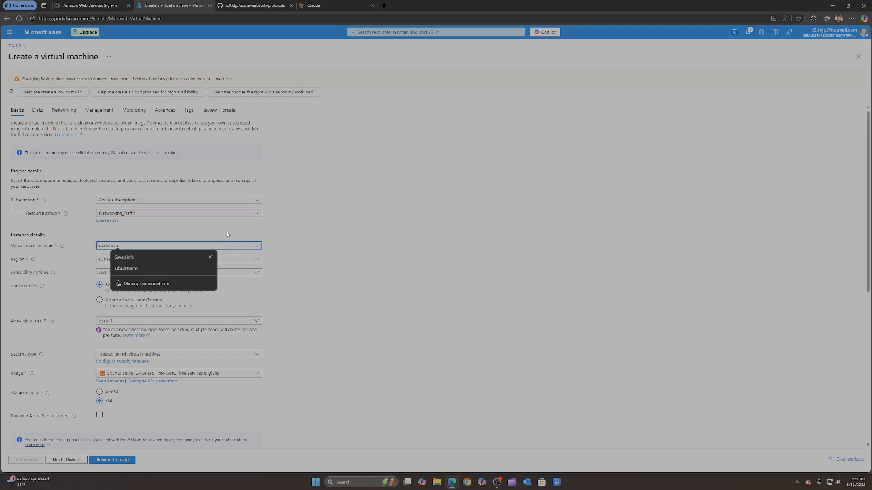
click(313, 264)
scroll(150, 307, down, 2)
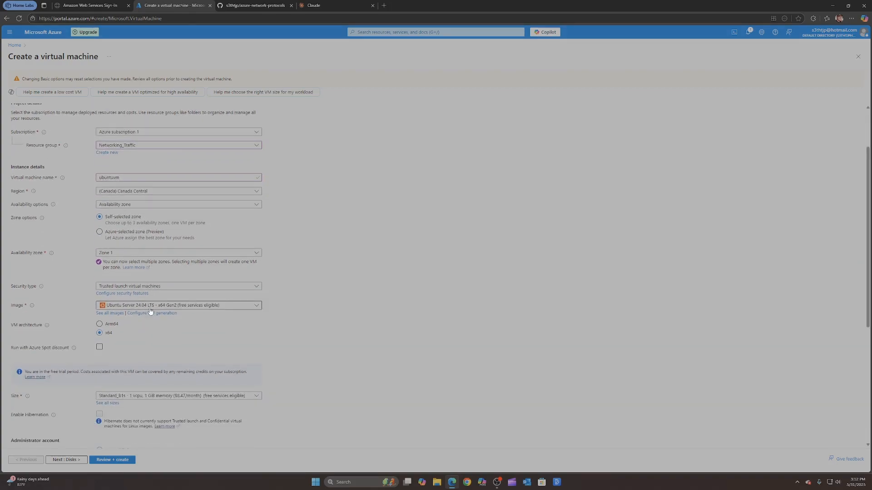
click(143, 309)
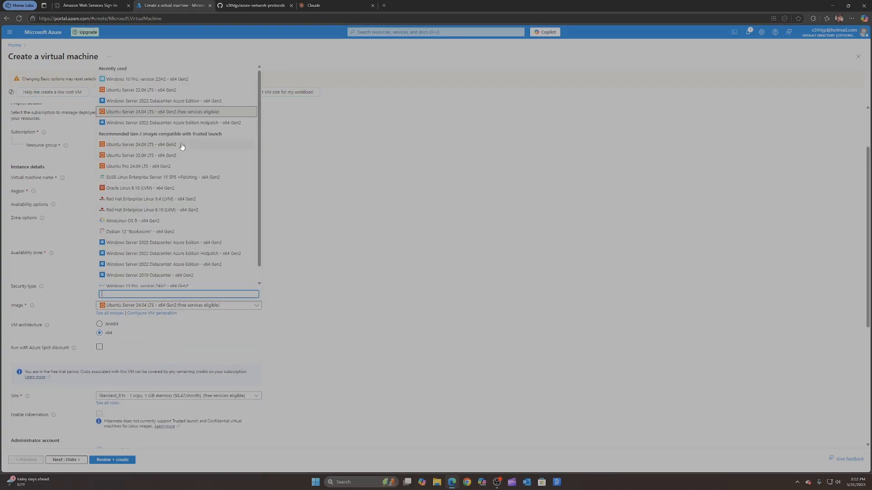
click(145, 92)
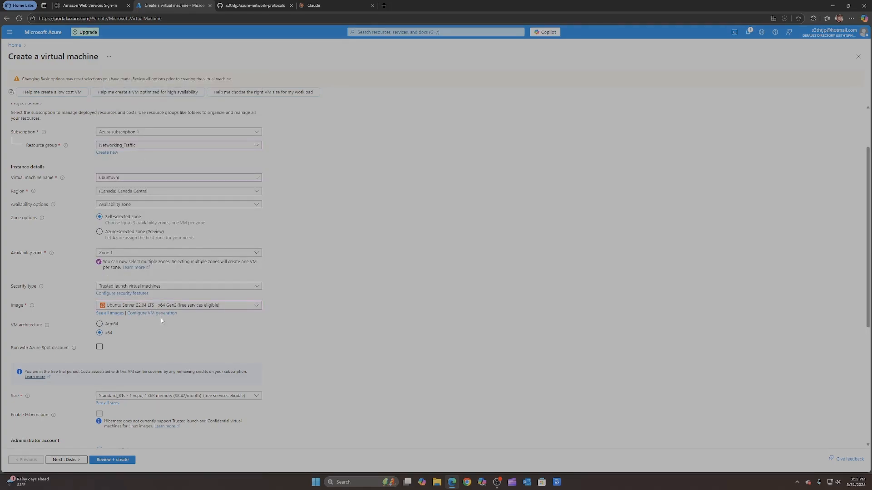
Set the administrator account to password authentication with username labuser, then enter and confirm the account password.
scroll(87, 290, down, 1)
scroll(65, 295, down, 4)
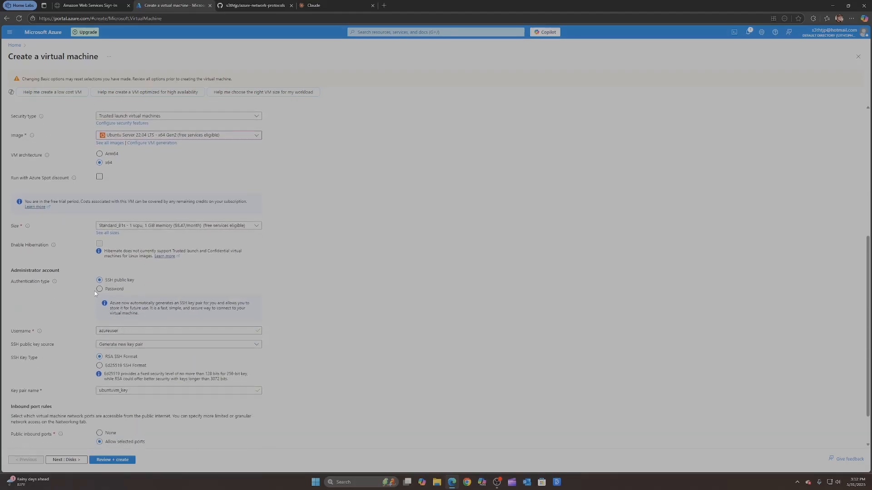
click(99, 290)
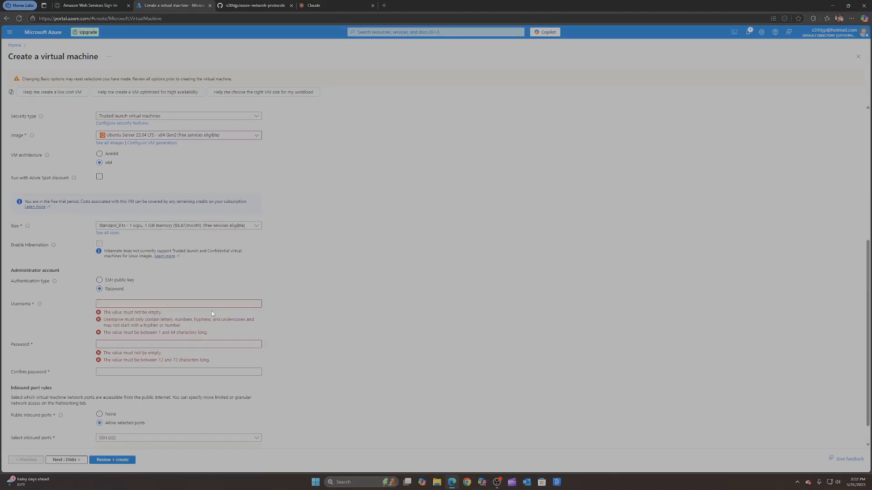
click(118, 306)
text(labuser)
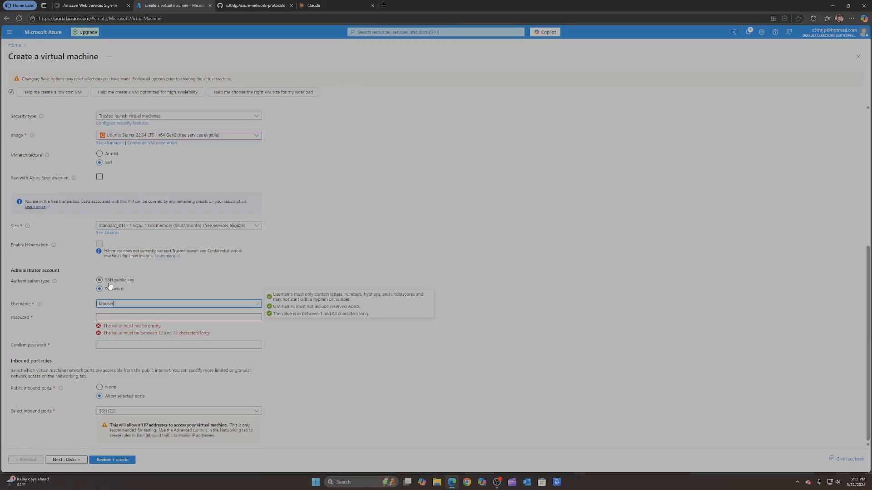
click(105, 318)
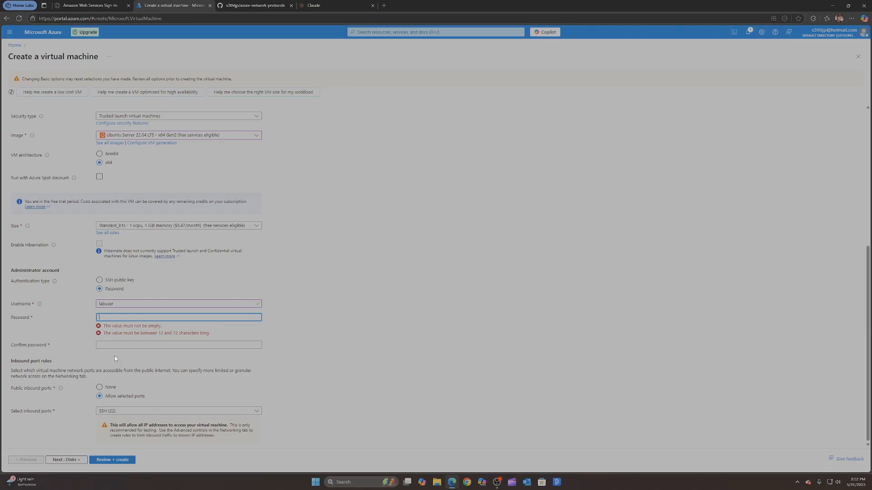
text(••••••••••••)
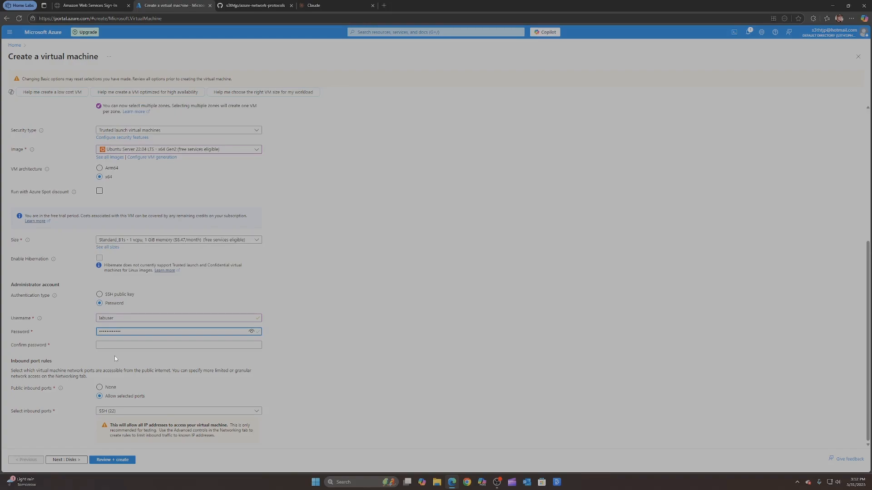
click(115, 346)
text(•••••)
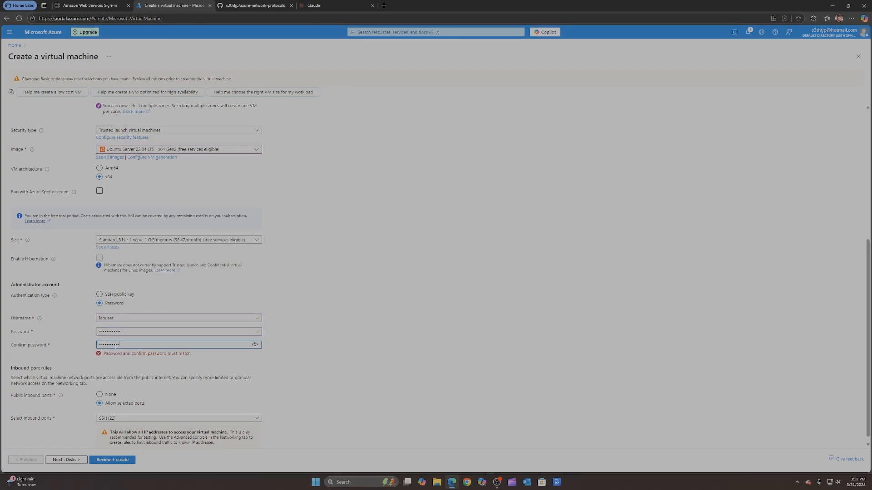
text(•••••••)
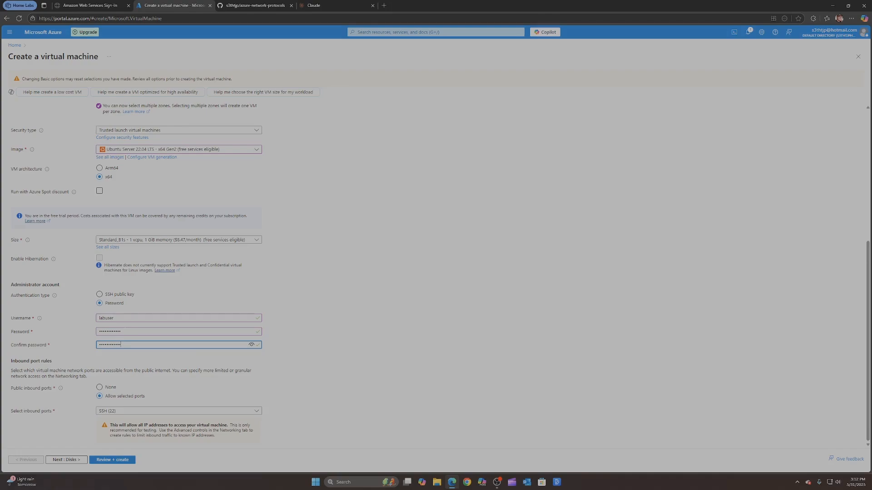
In the networking settings, select Windows10-vnet as the virtual network and keep the default (10.0.0.0/24) subnet.
click(67, 460)
click(59, 460)
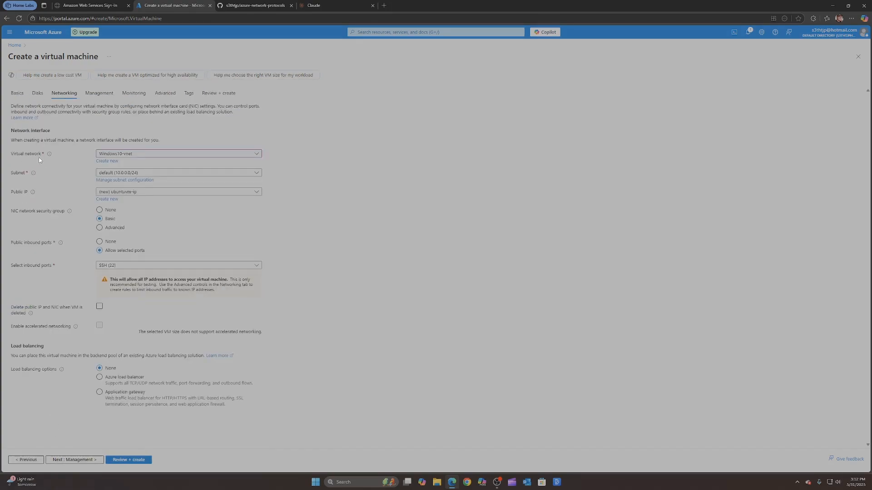
click(136, 154)
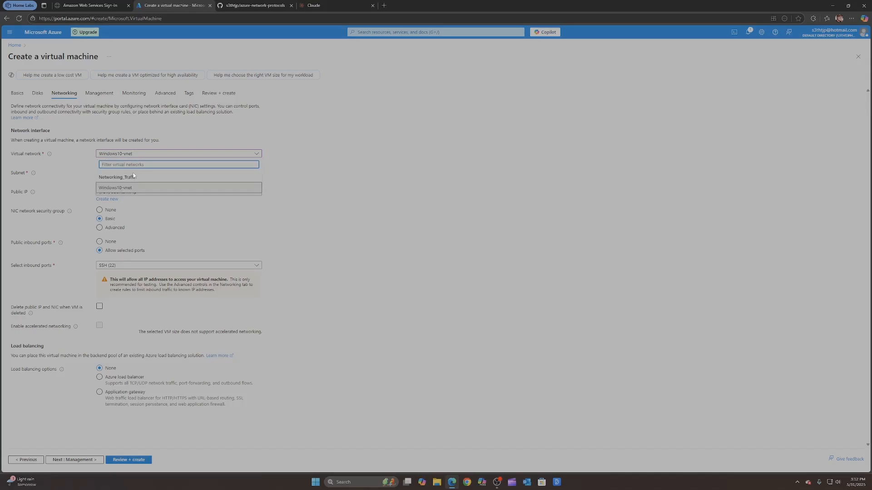
click(126, 191)
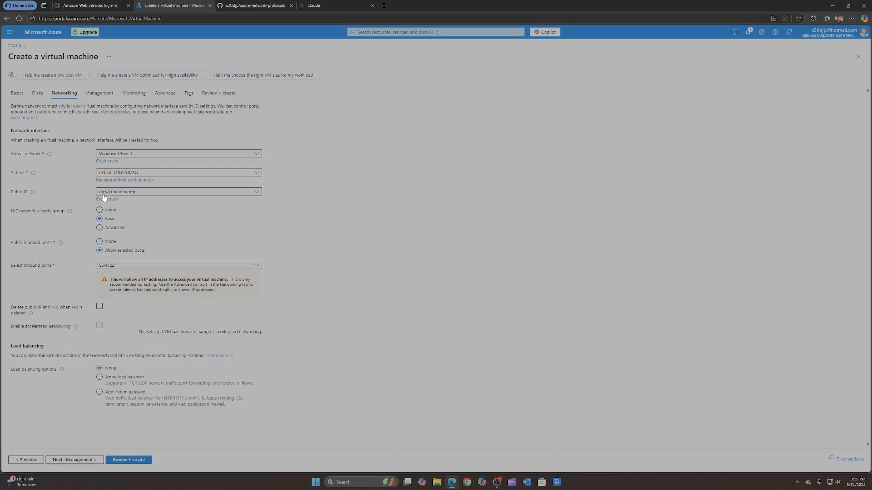
click(149, 174)
click(311, 180)
Review the Ubuntu virtual machine's configuration and create the virtual machine.
click(123, 460)
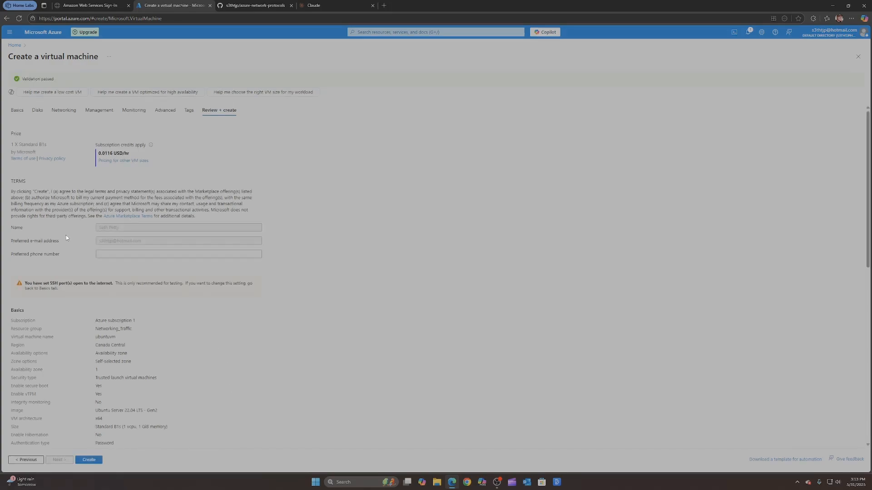
scroll(114, 333, down, 7)
click(90, 460)
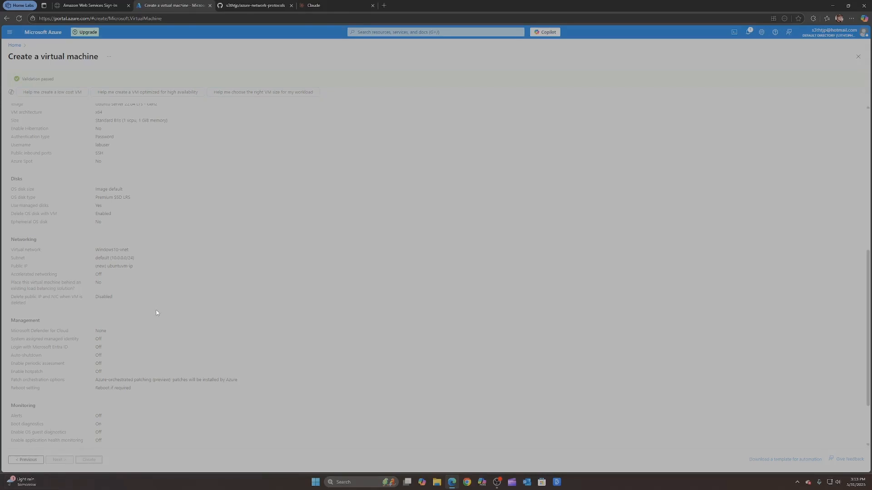
Return to the GitHub README and read how to connect to the Windows 10 virtual machine through Remote Desktop.
click(258, 6)
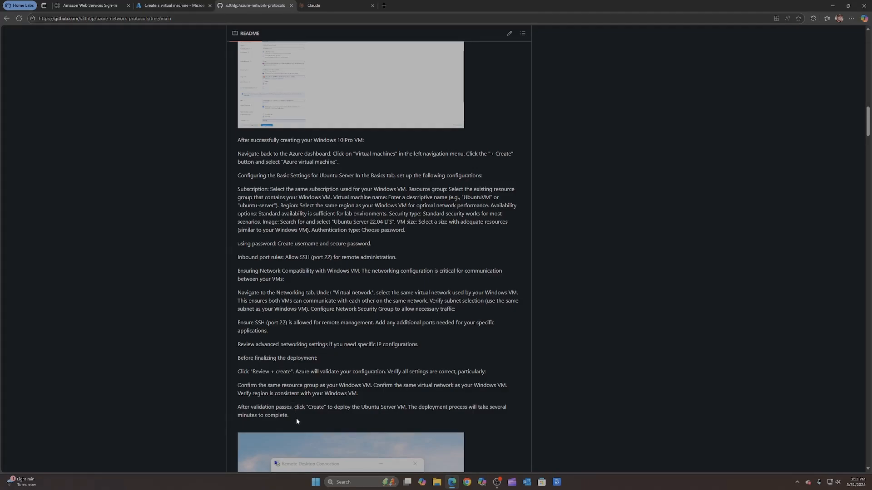
scroll(337, 402, down, 4)
scroll(331, 395, down, 7)
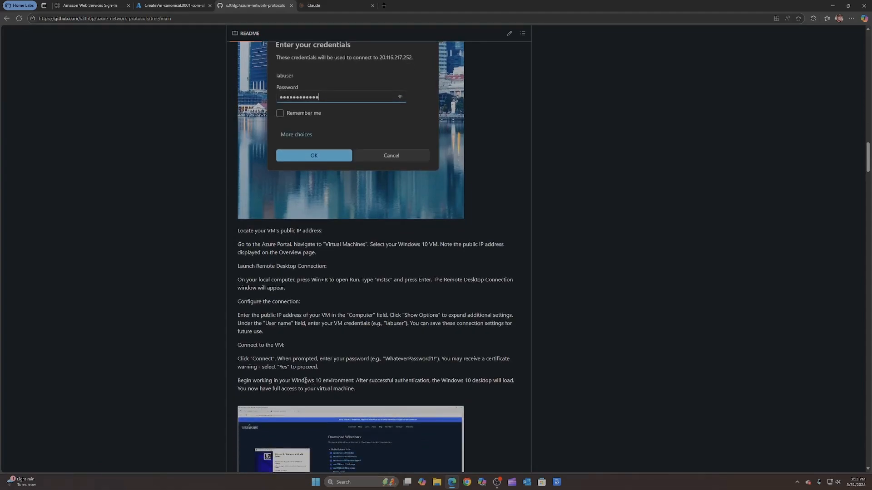
scroll(300, 378, down, 1)
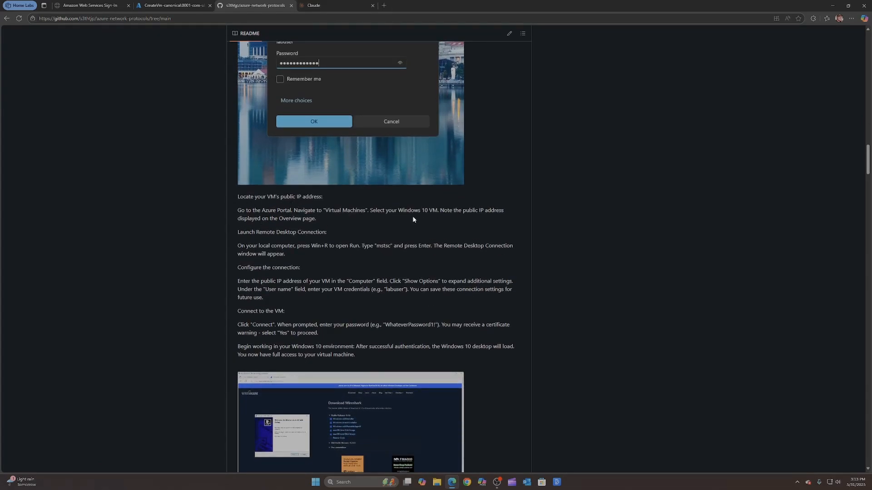
drag(398, 210, 434, 211)
Switch to the Azure portal and copy the Windows10 virtual machine's public IP address from the list of virtual machines.
click(191, 7)
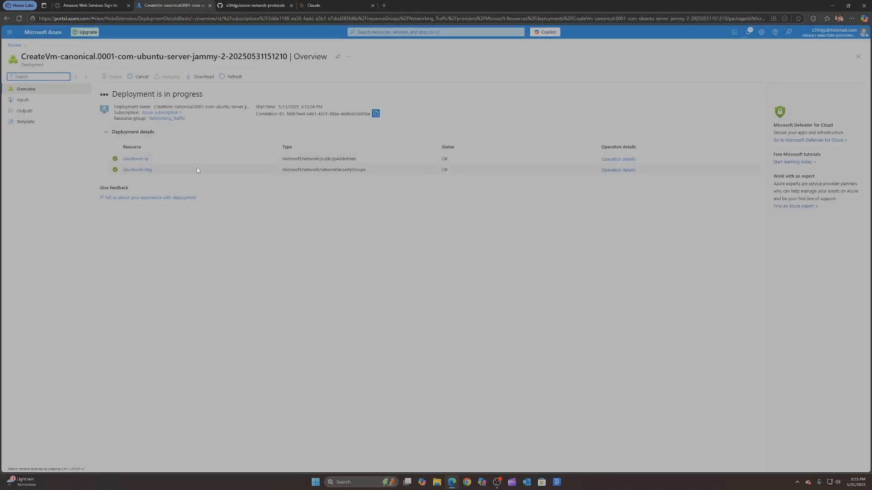
click(14, 45)
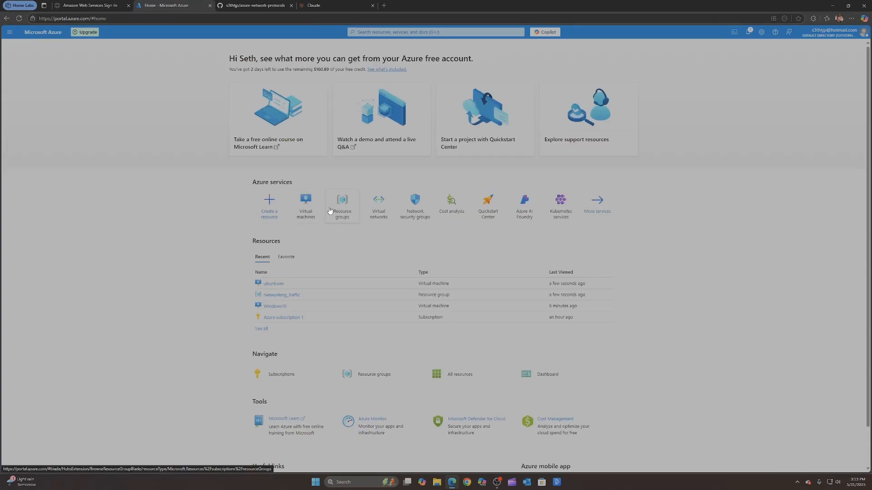
click(305, 203)
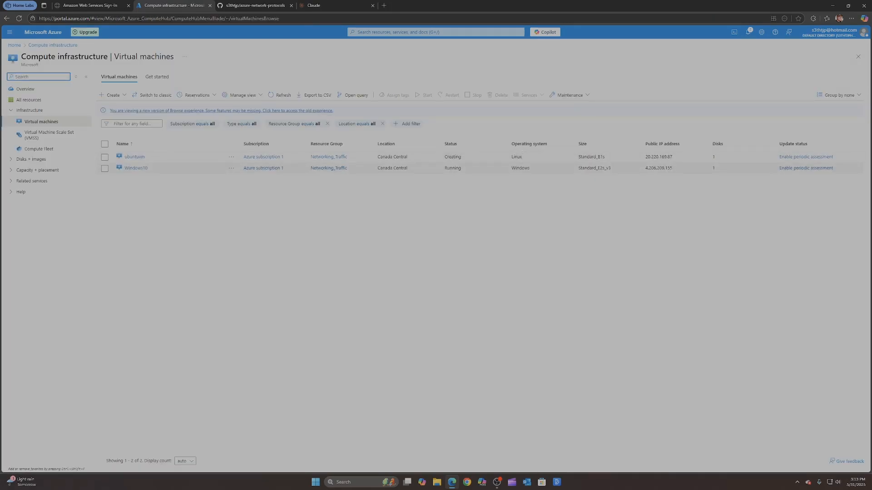
drag(673, 168, 645, 170)
right_click(647, 170)
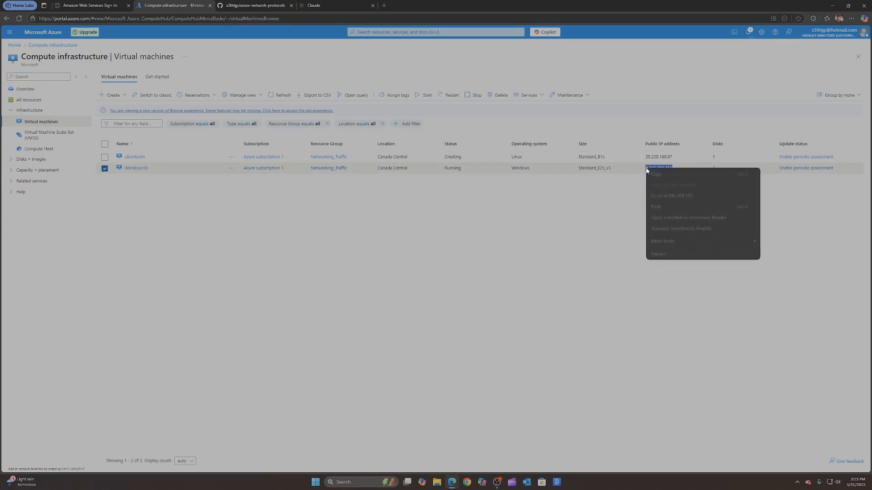
click(656, 174)
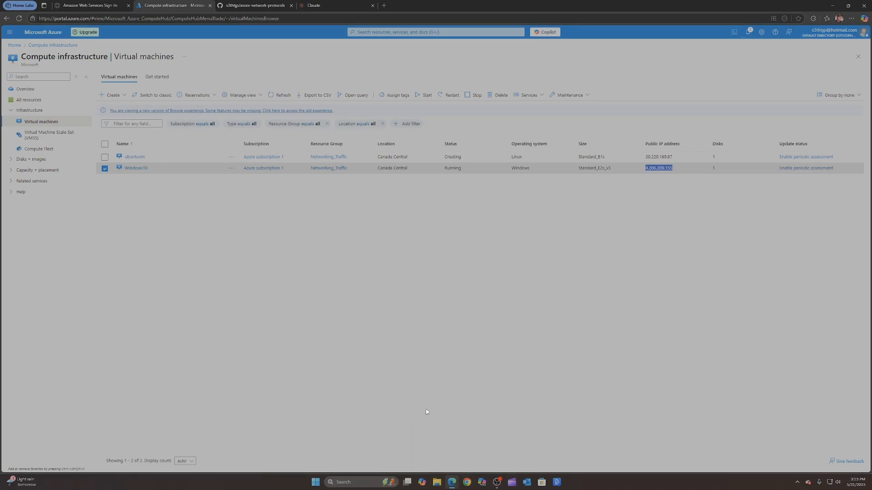
Open Remote Desktop Connection, paste the copied public IP address as the computer and set the user name to labuser.
click(256, 5)
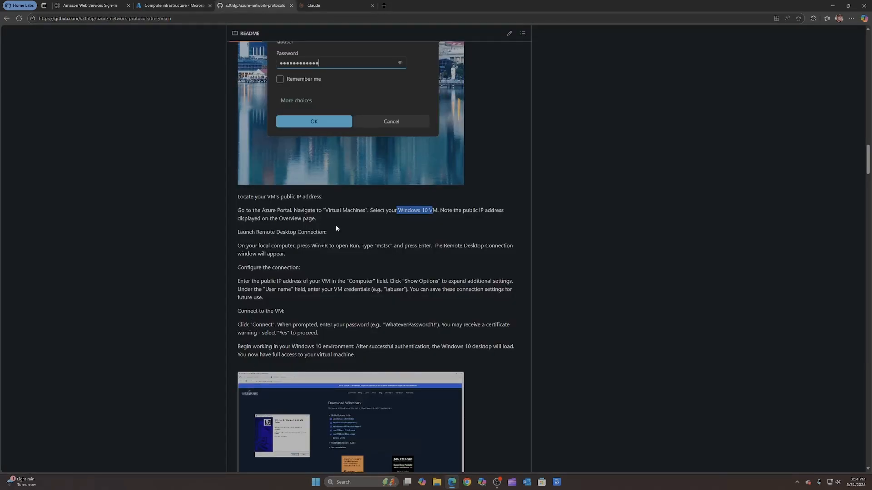
click(384, 485)
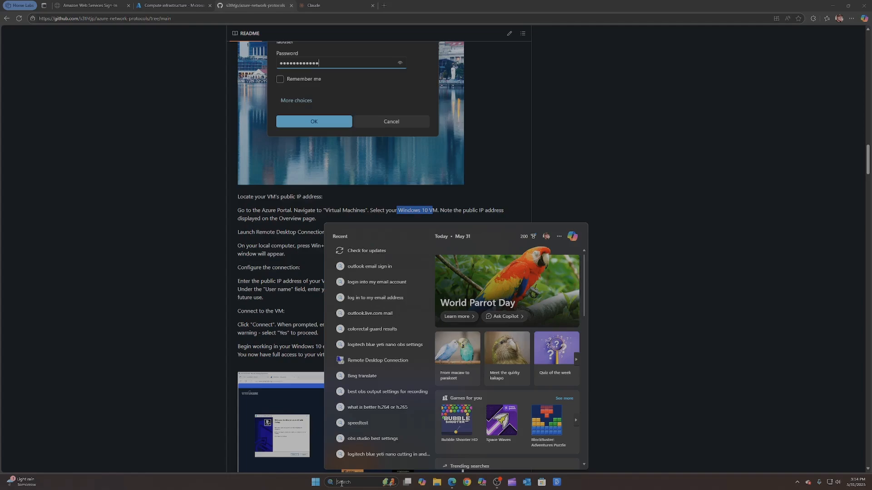
text(remote desktop connection)
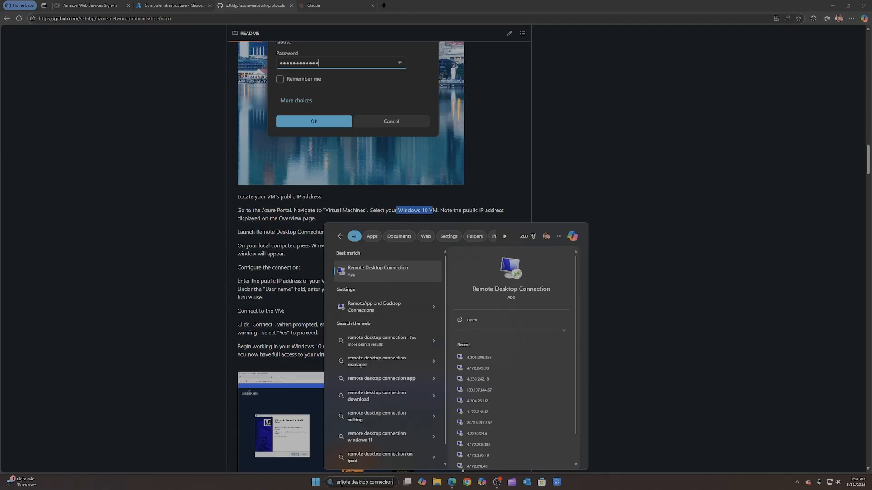
click(388, 273)
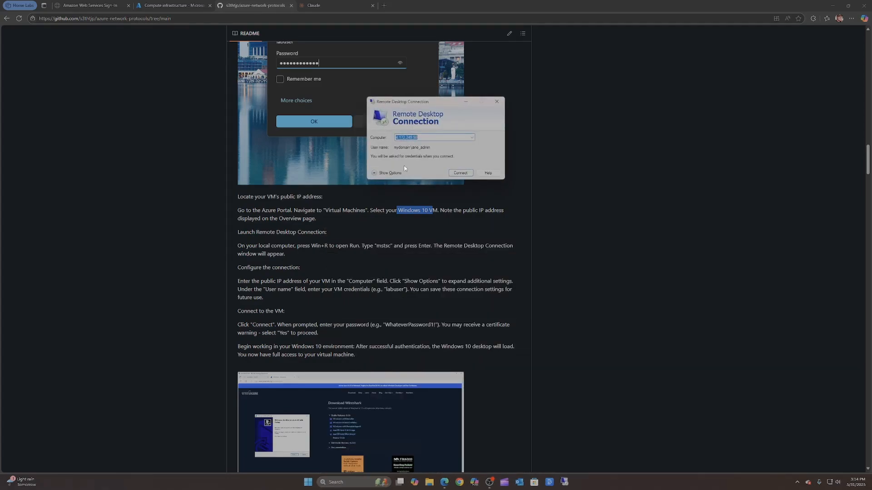
right_click(431, 138)
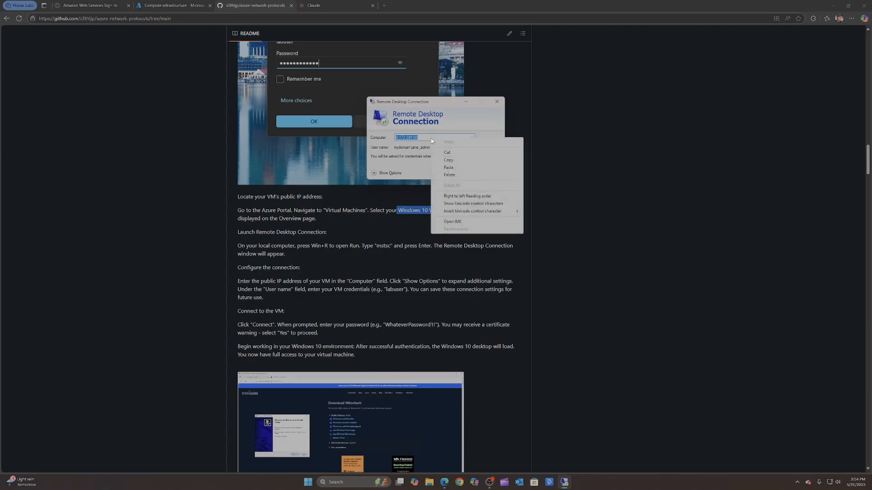
click(451, 178)
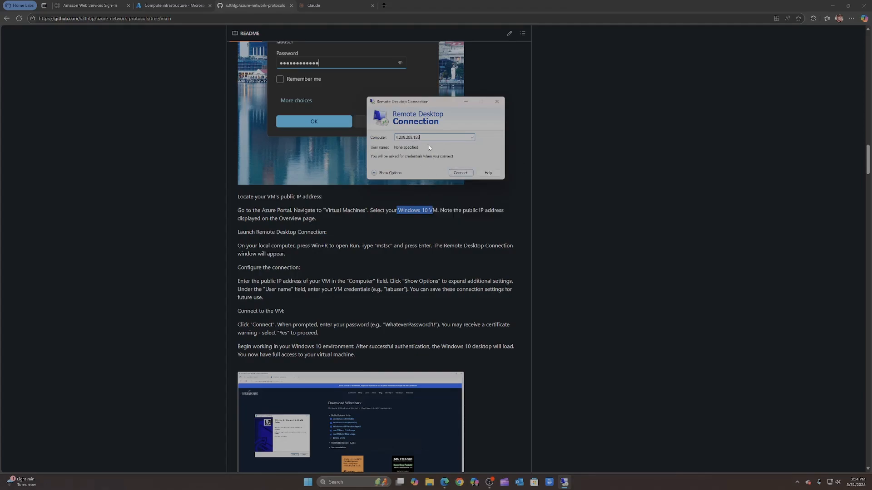
click(372, 172)
key(Tab)
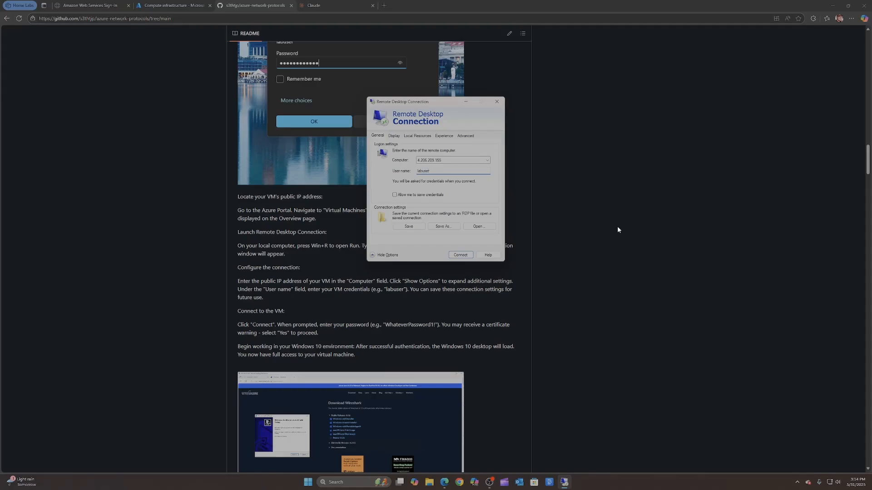
Connect to the Windows10 virtual machine with the account password and accept its unverified certificate.
click(467, 256)
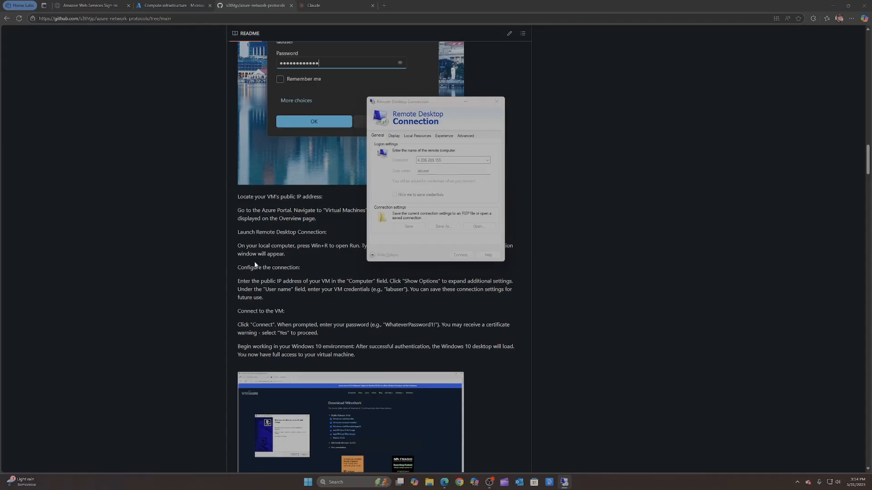
text(********)
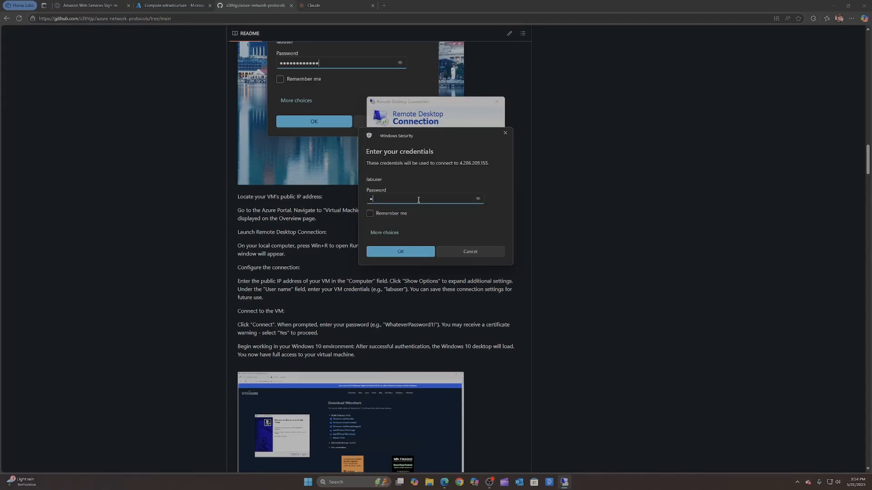
text(*****)
click(401, 254)
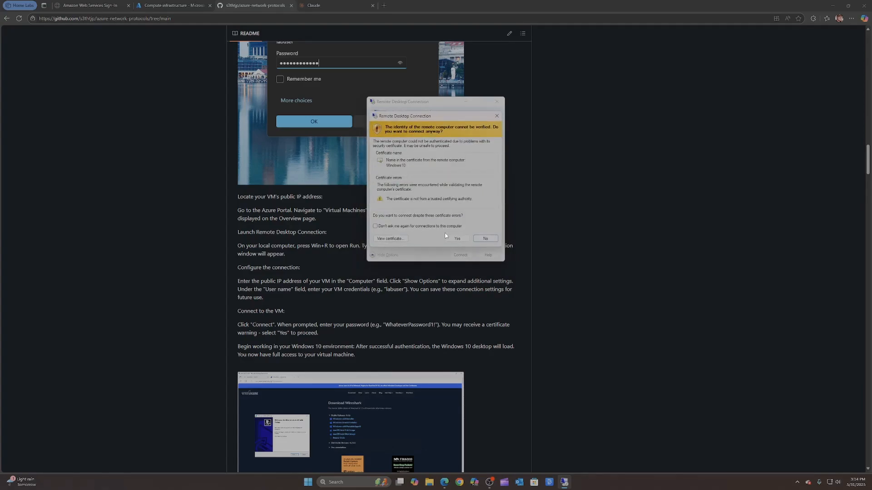
click(457, 239)
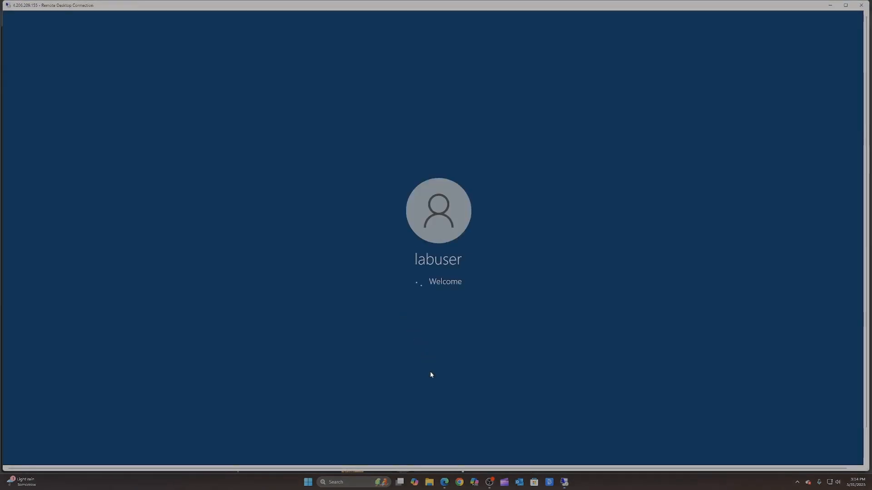
Switch back to the README in the browser and find the Wireshark download and installation instructions.
mouse_move(444, 481)
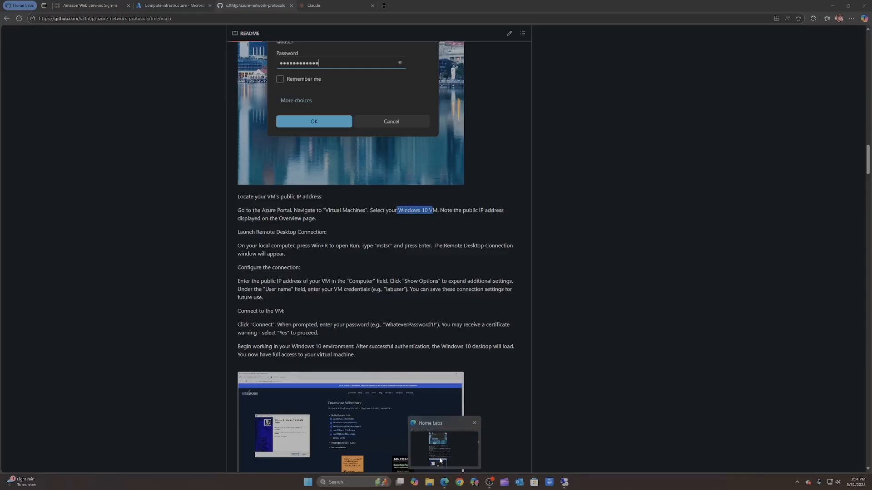
click(440, 461)
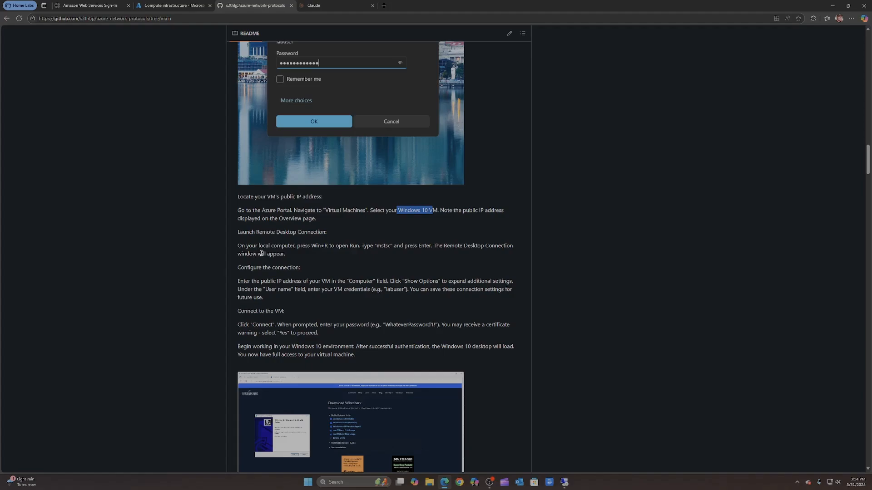
click(265, 269)
scroll(262, 321, down, 1)
scroll(363, 300, down, 1)
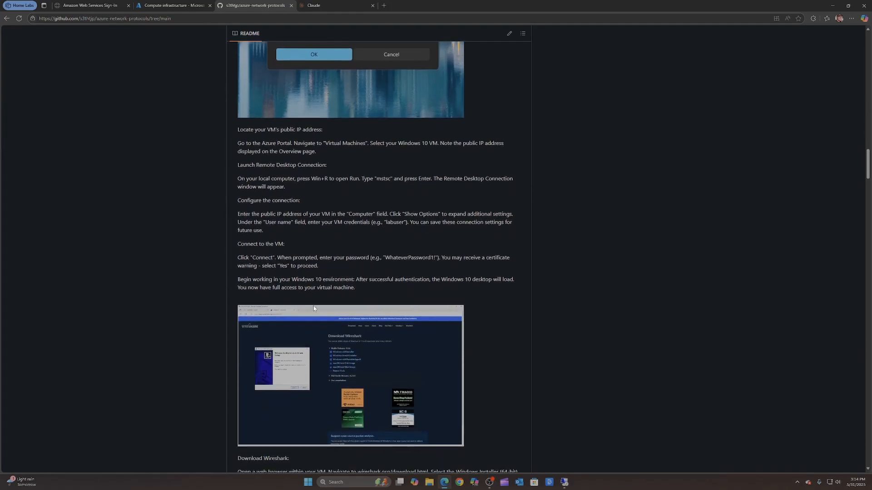
scroll(262, 282, down, 1)
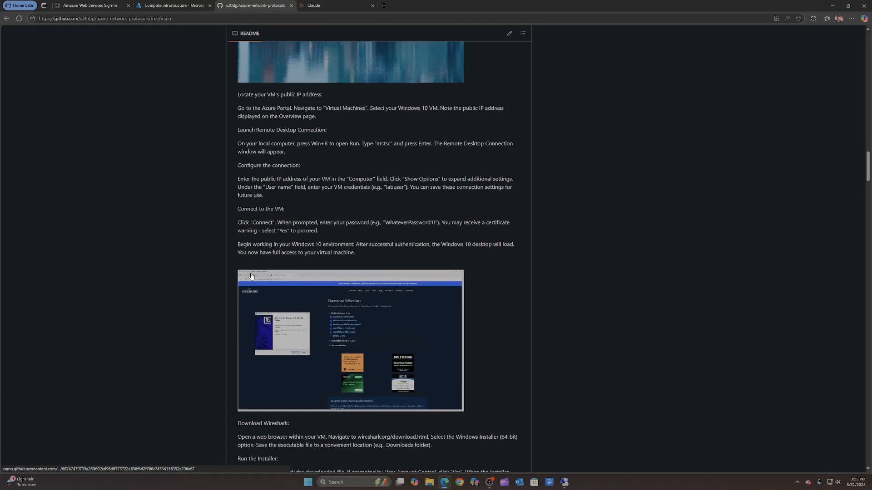
Return to the Windows10 remote session, turn off location, tailored experiences, inking and typing, and advertising ID, and accept the privacy settings.
scroll(249, 275, down, 4)
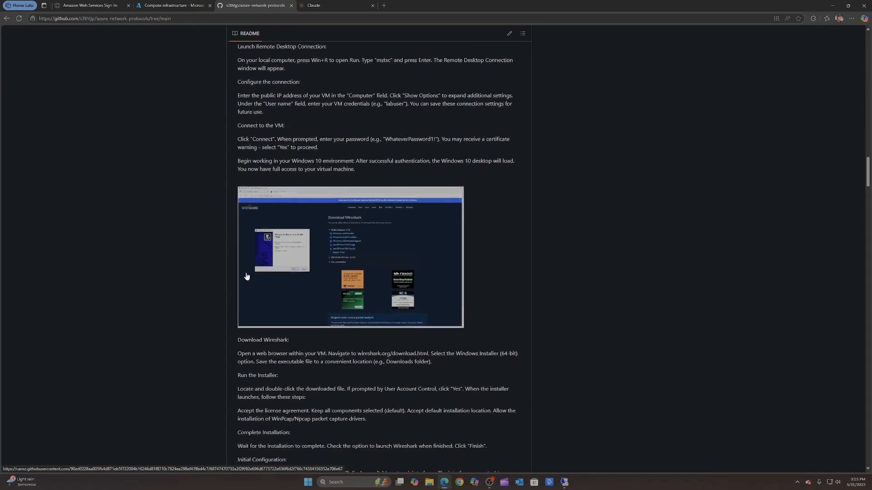
scroll(274, 286, down, 2)
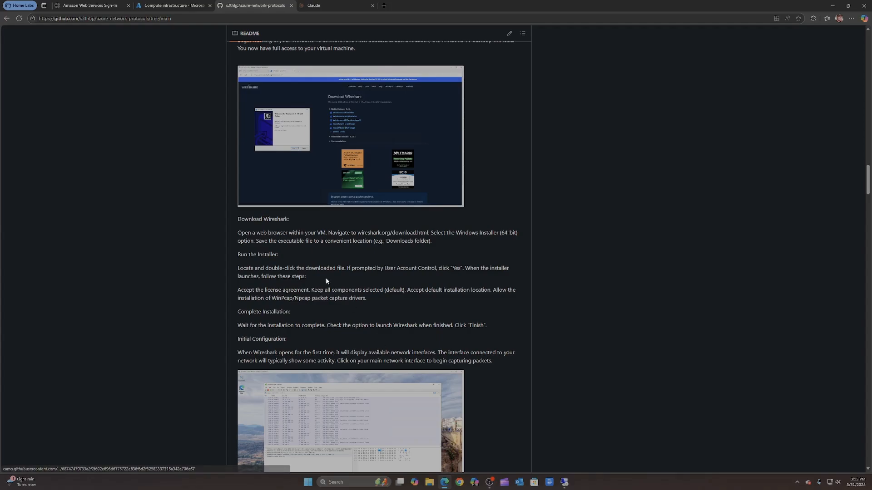
click(558, 485)
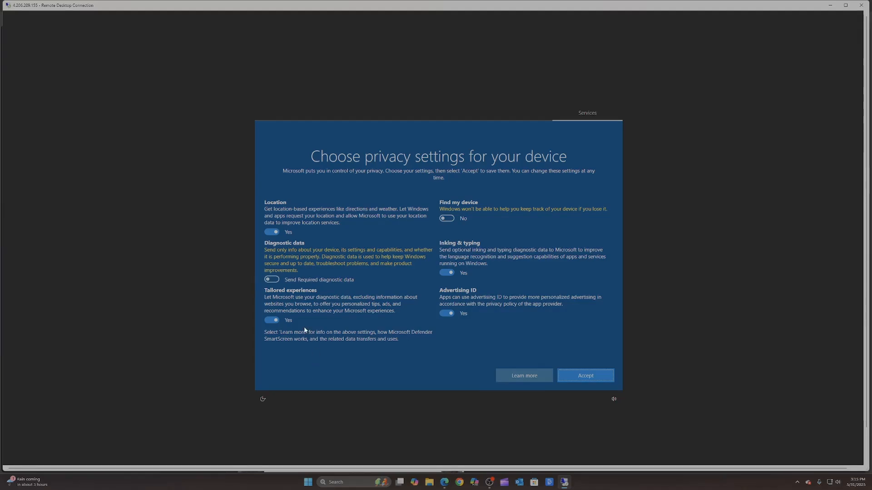
click(272, 232)
click(272, 313)
click(446, 266)
click(454, 306)
click(586, 376)
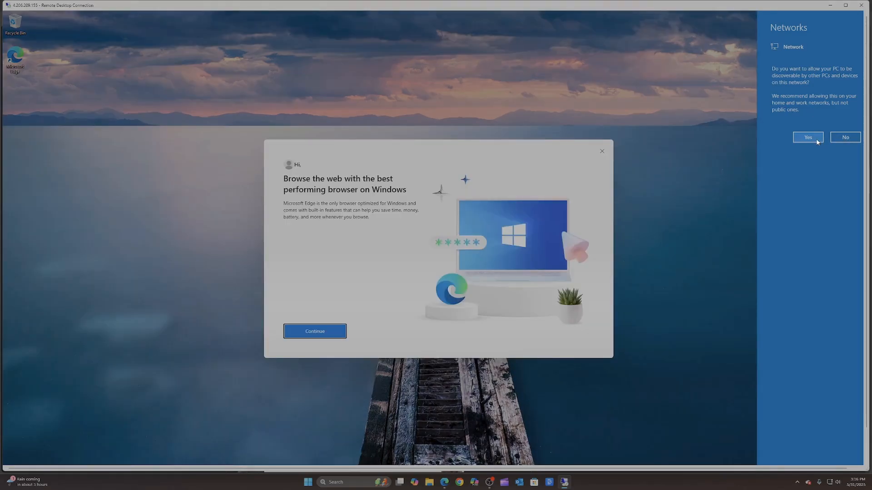
Allow the PC to be discoverable on the network and complete the Microsoft Edge first-run setup, starting without your data.
click(817, 141)
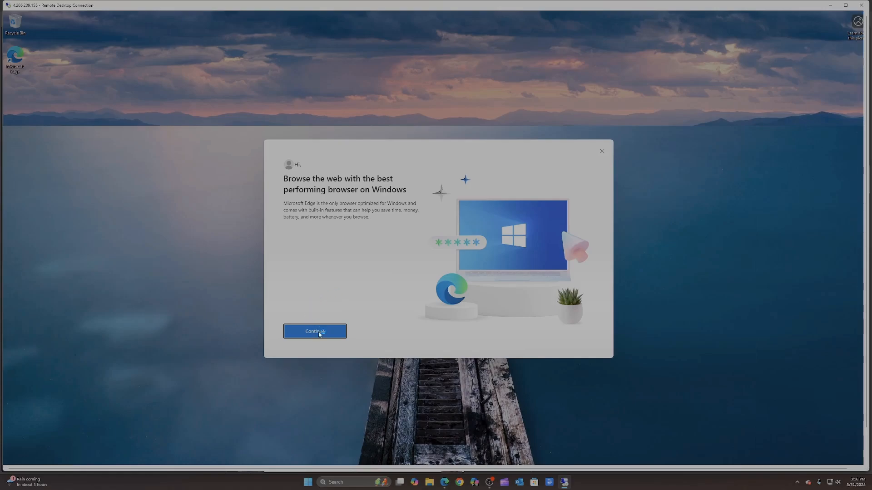
click(305, 334)
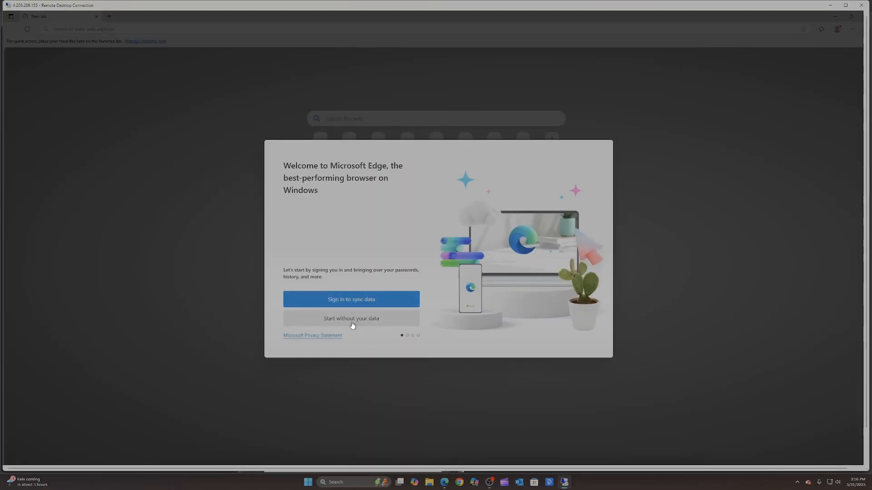
click(353, 325)
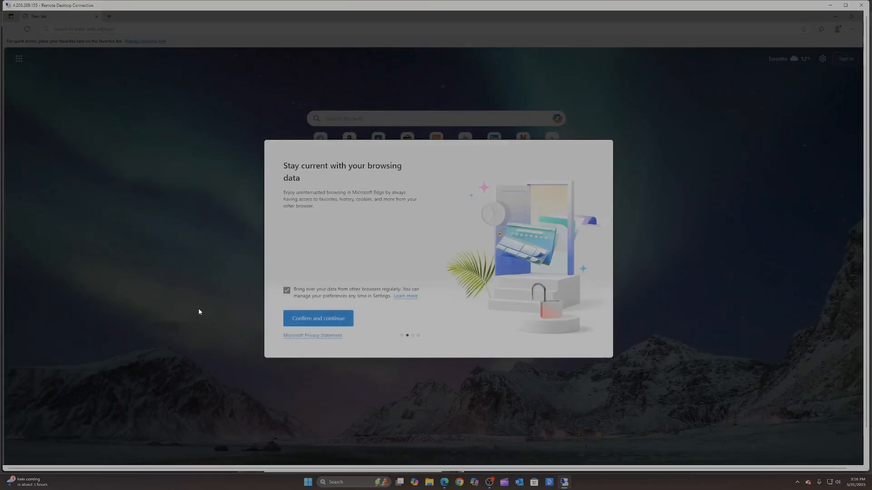
click(314, 321)
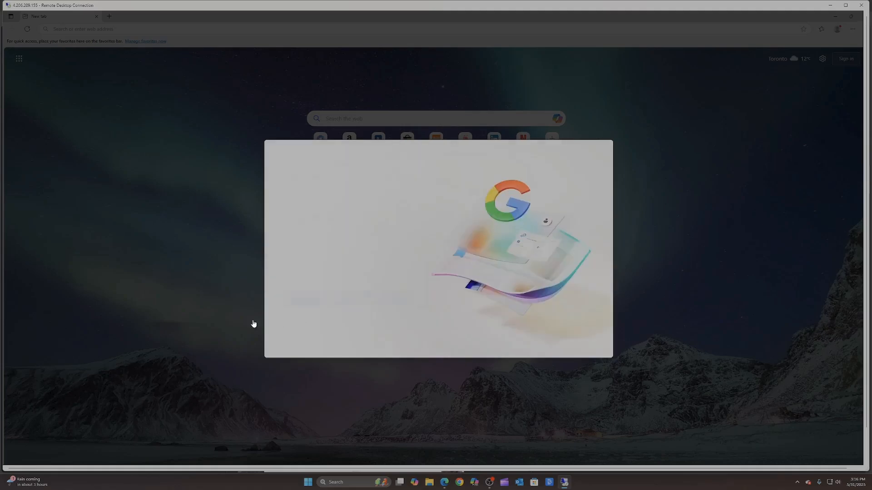
click(314, 322)
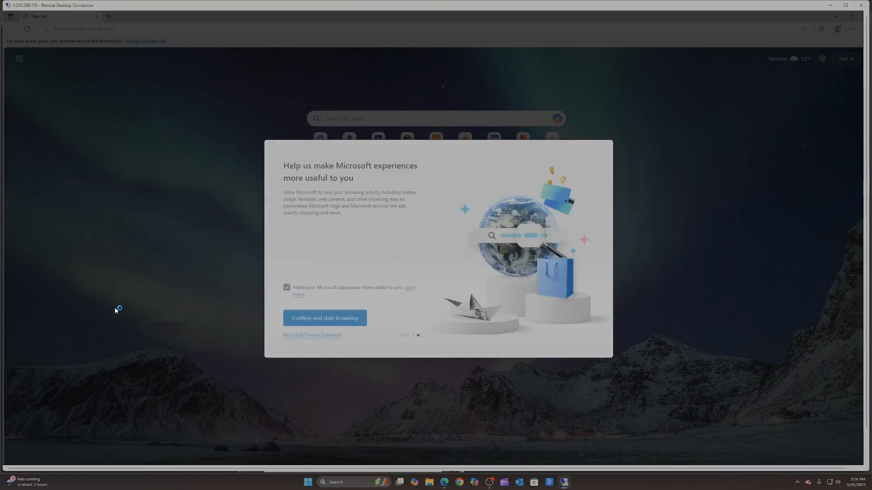
click(315, 318)
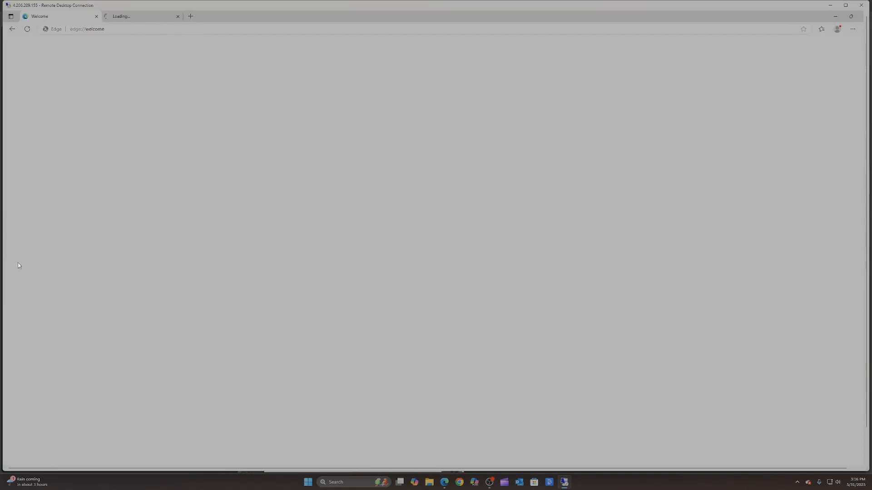
Set Edge's overall appearance to Dark and close the edge://welcome page.
click(589, 195)
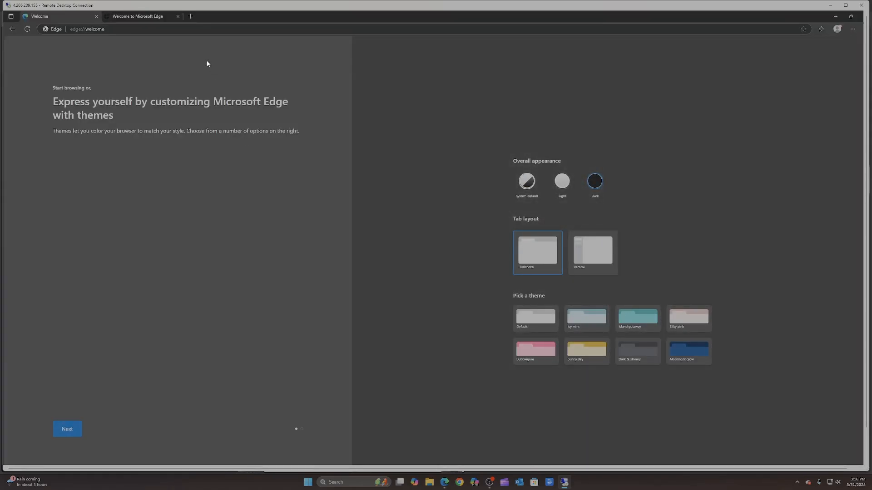
click(125, 18)
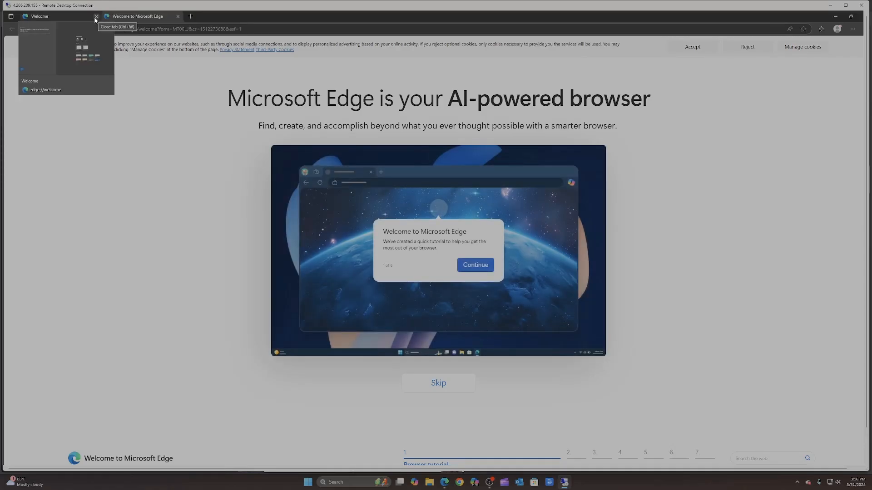
click(97, 16)
Search for wireshark download, open the wireshark.org download page and download the Windows x64 Installer of stable release 4.4.6.
click(209, 30)
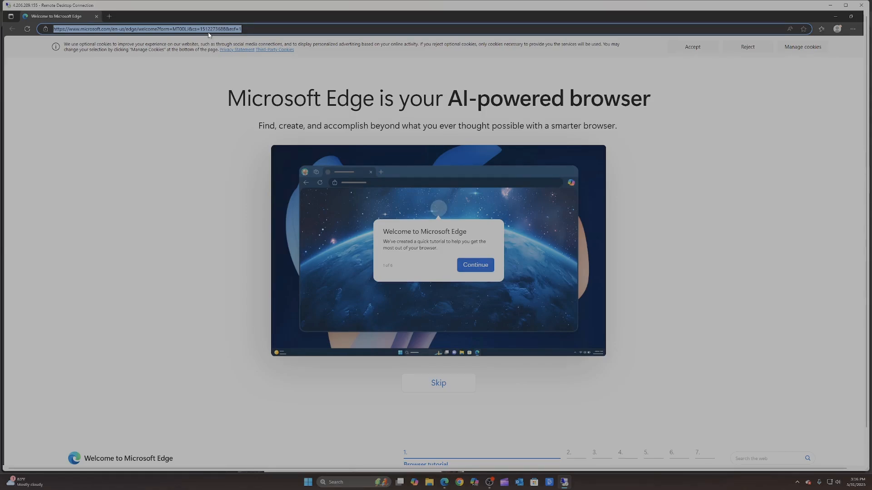
text(wireshark)
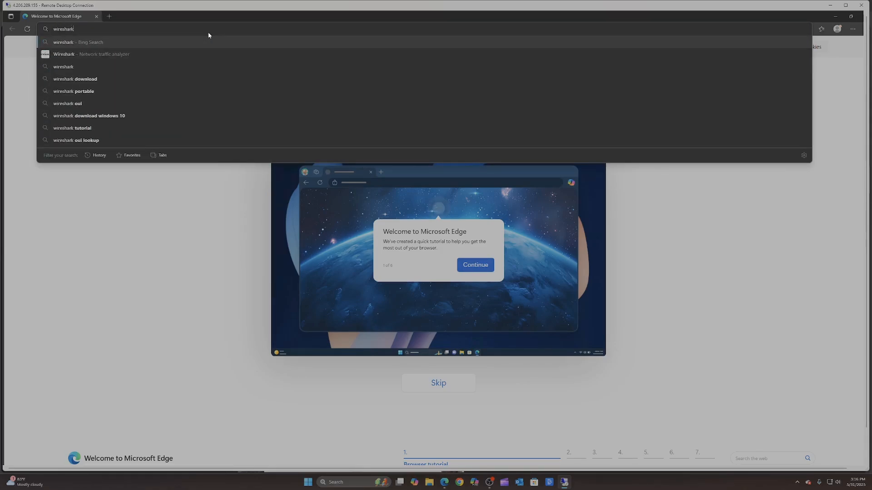
click(99, 79)
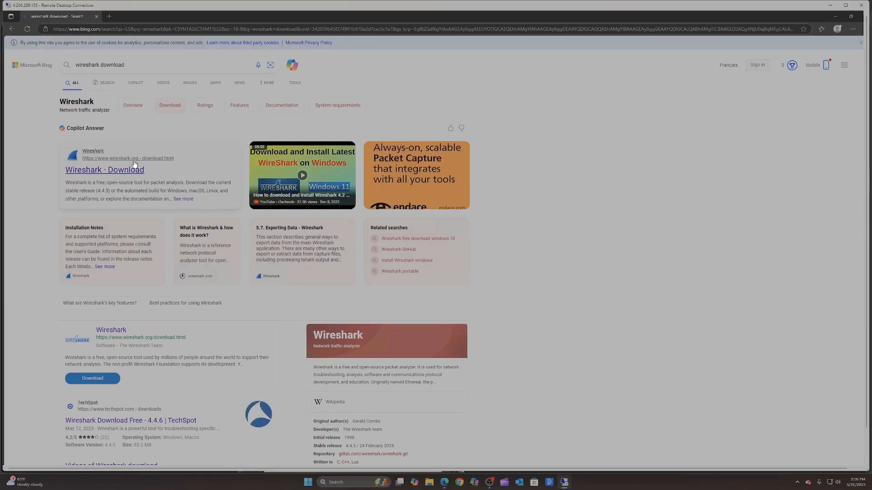
click(124, 172)
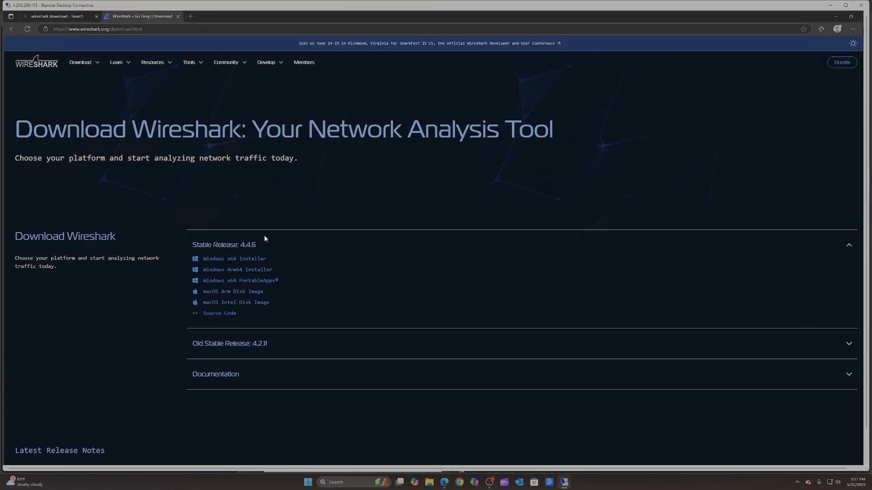
scroll(257, 243, down, 1)
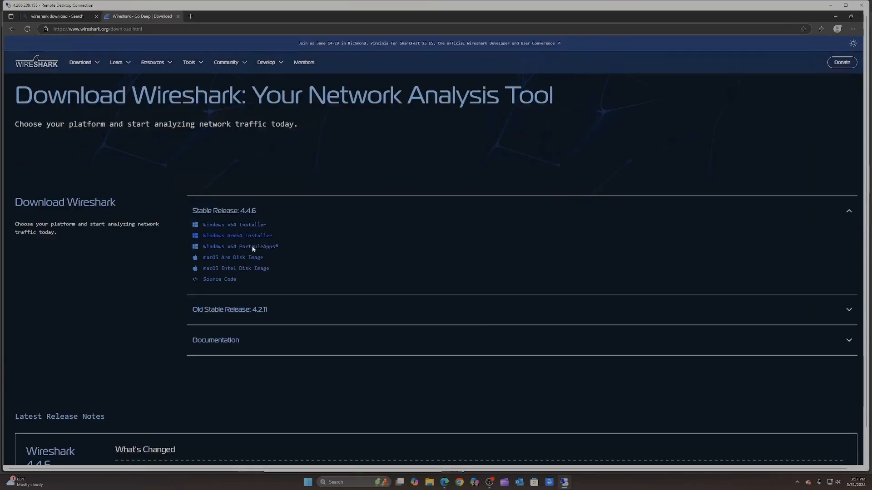
click(236, 225)
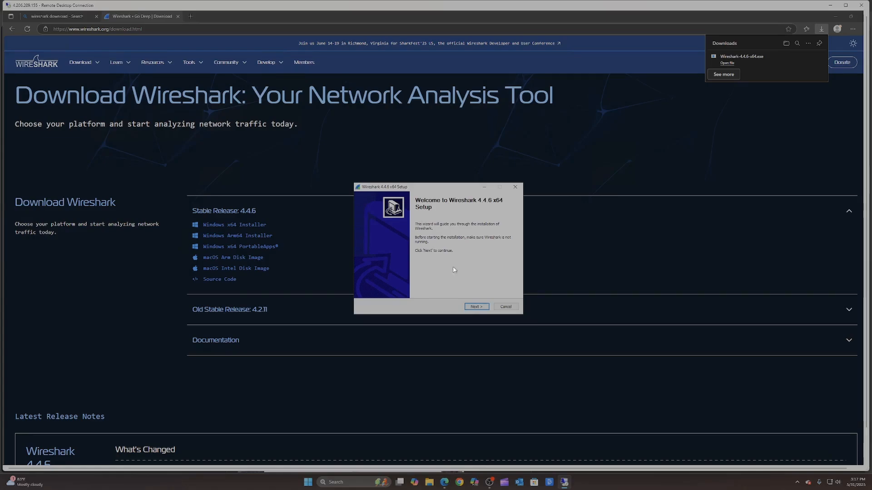
Go through the Wireshark 4.4.6 x64 setup, acknowledge the license, keep the default options including Install Npcap, and start the installation.
click(471, 307)
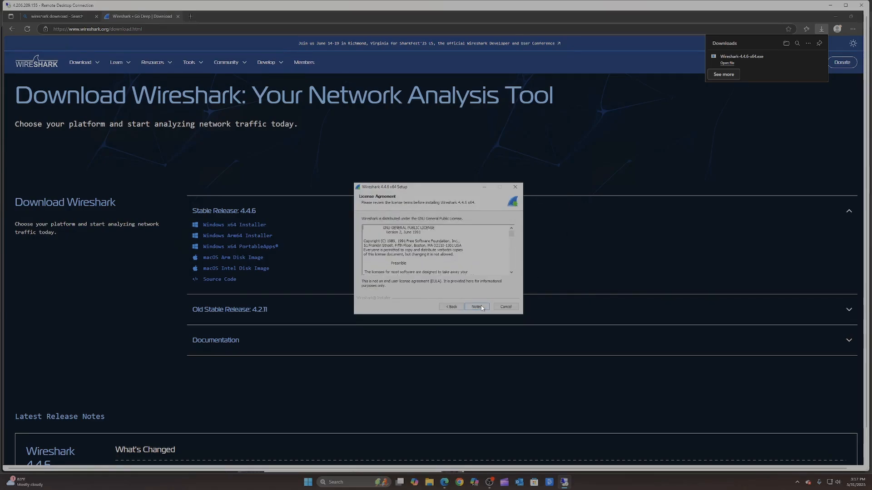
drag(511, 234, 514, 285)
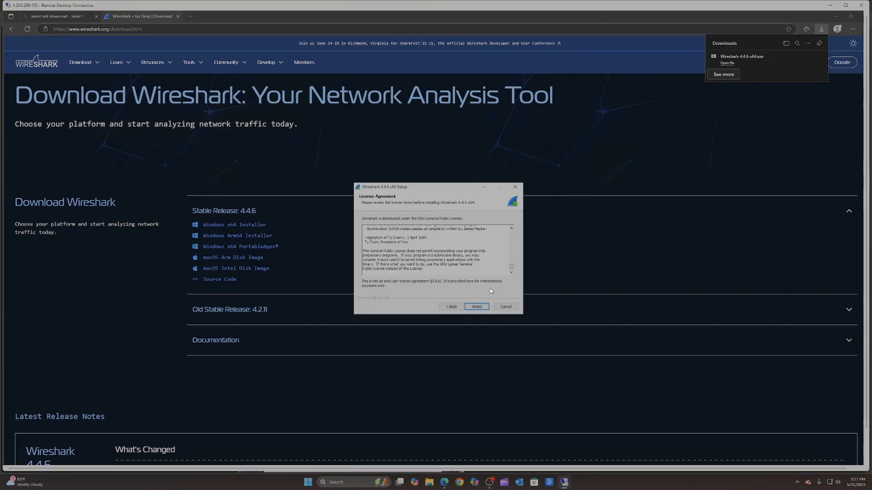
click(478, 308)
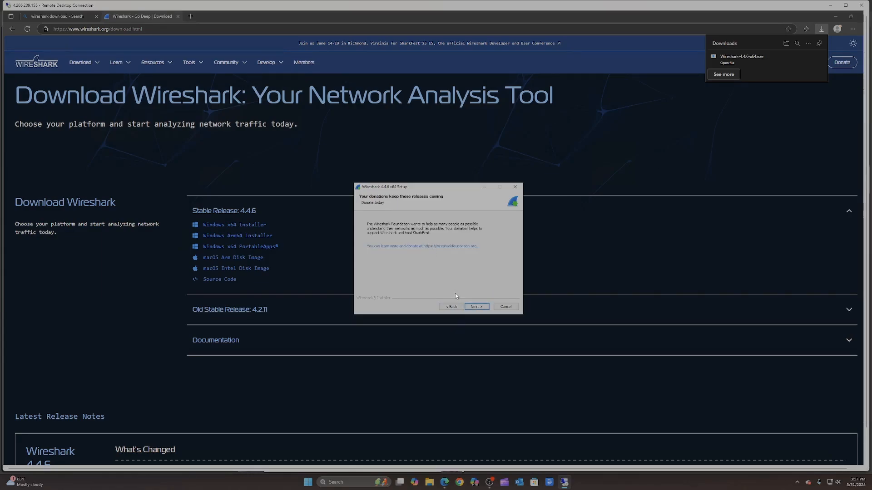
click(473, 308)
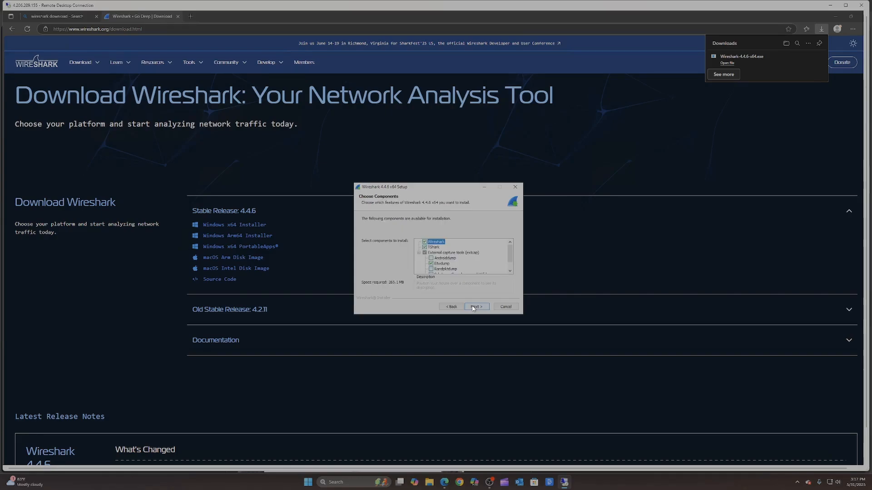
scroll(471, 260, down, 1)
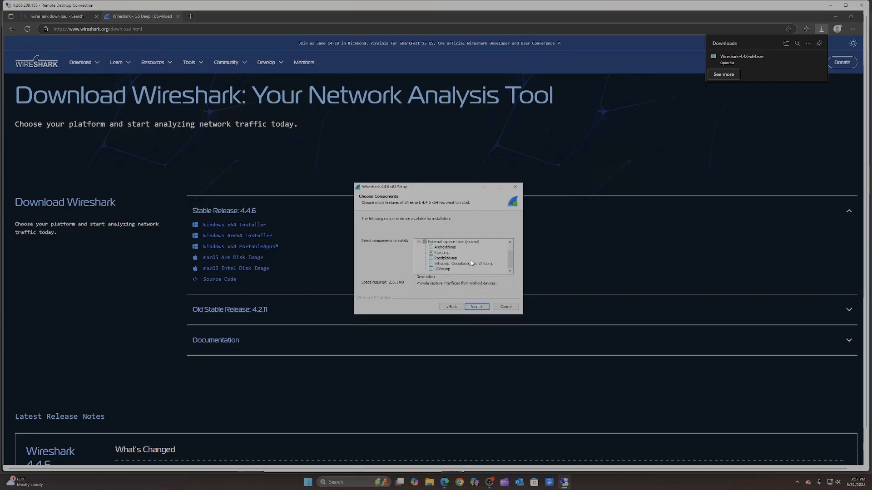
click(480, 308)
click(476, 307)
click(476, 307)
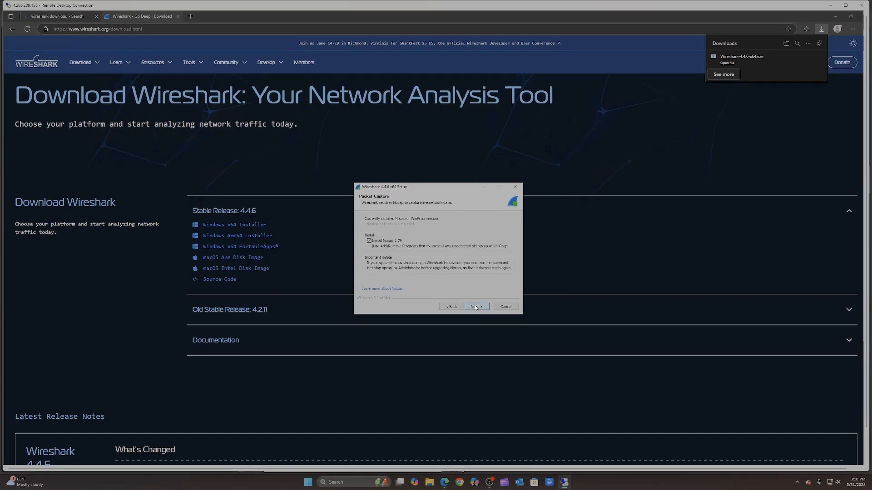
click(476, 307)
click(476, 308)
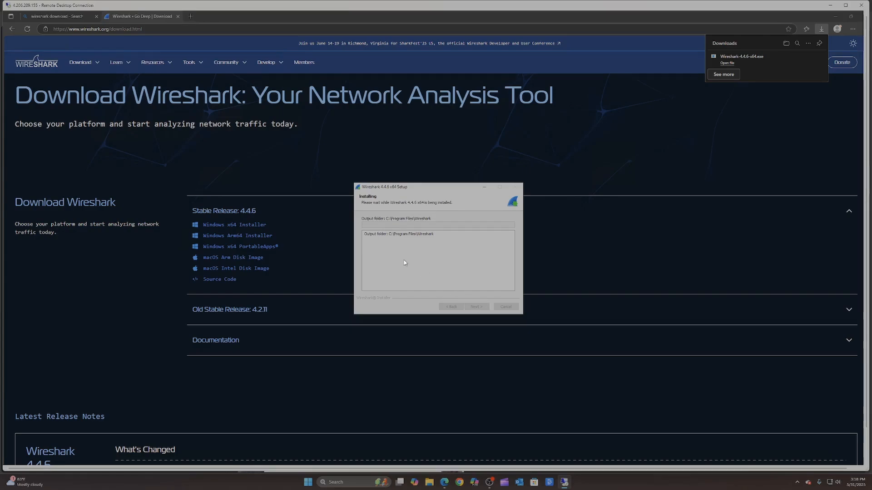
Switch to the local browser and copy the web address of the azure-network-protocols README page.
mouse_move(444, 482)
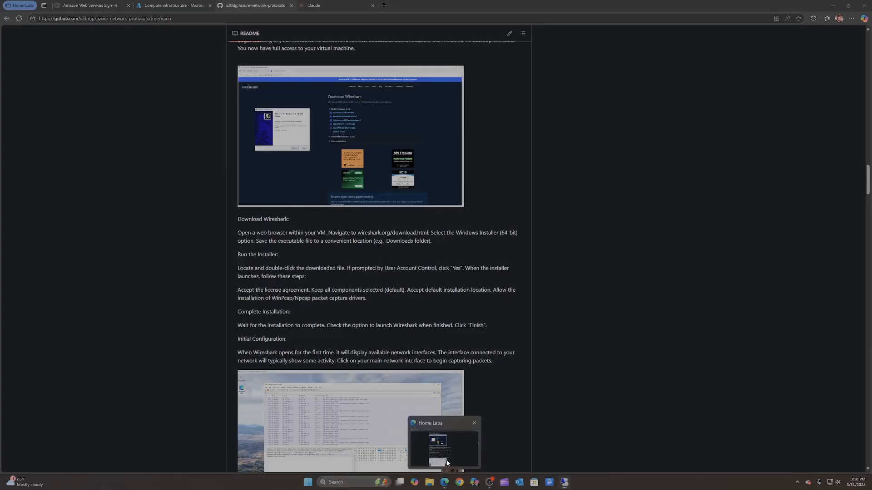
click(447, 460)
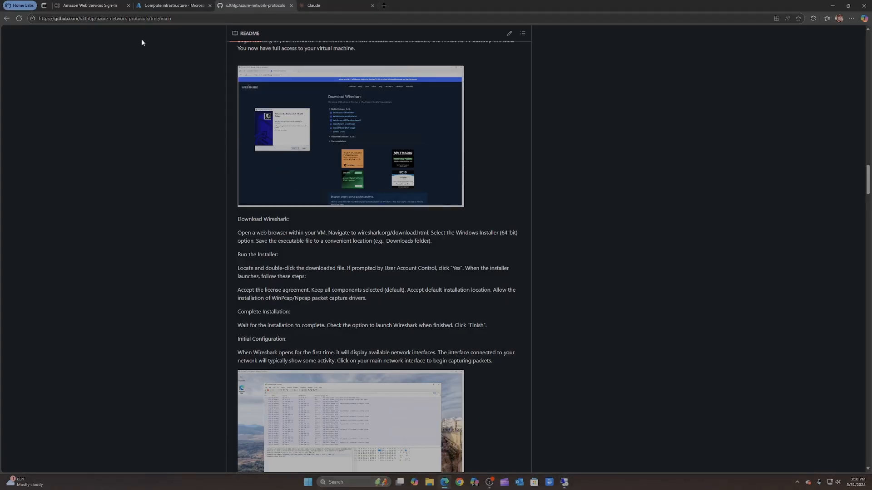
right_click(171, 18)
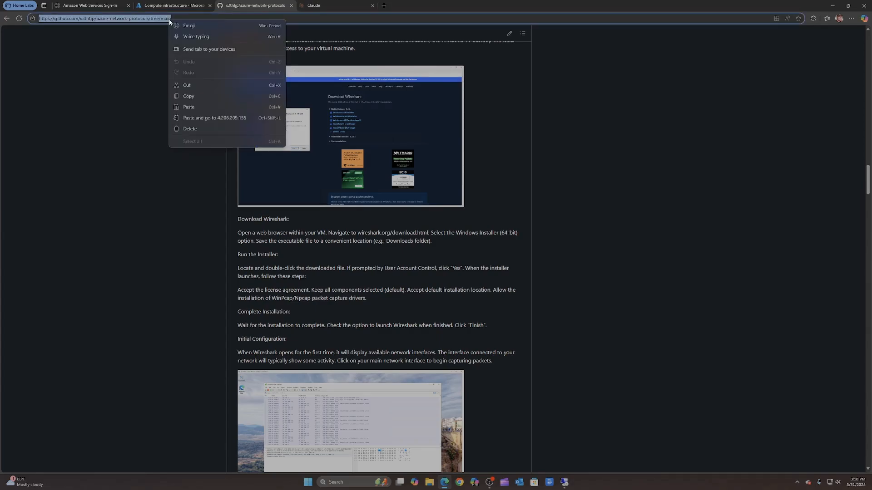
click(190, 96)
key(ctrl+c)
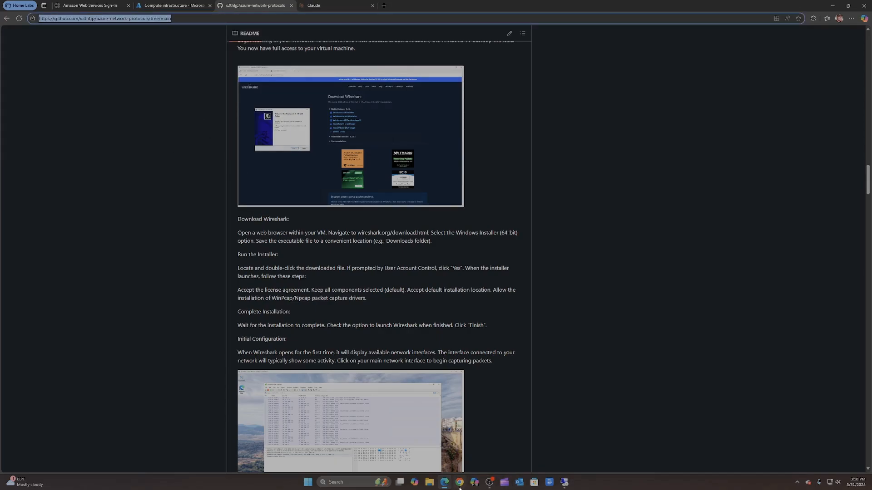
Return to the remote session and open the copied README address in place of the wireshark download search page.
mouse_move(453, 487)
click(555, 451)
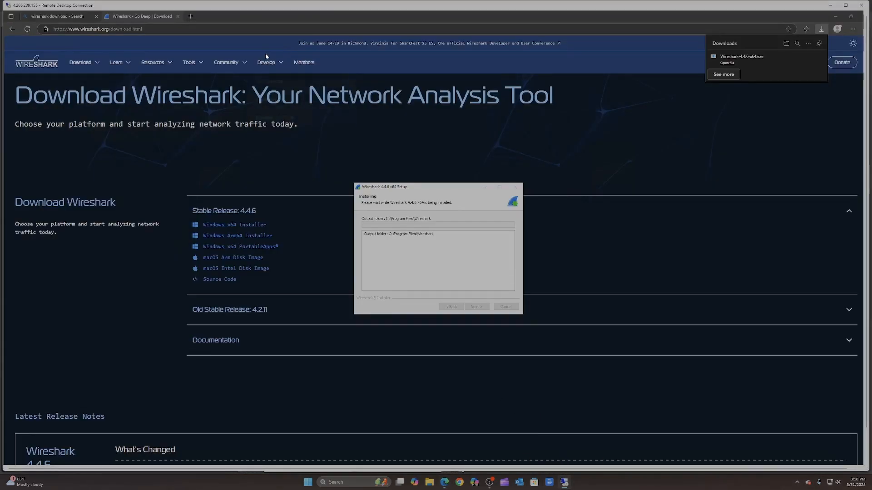
click(76, 18)
right_click(79, 29)
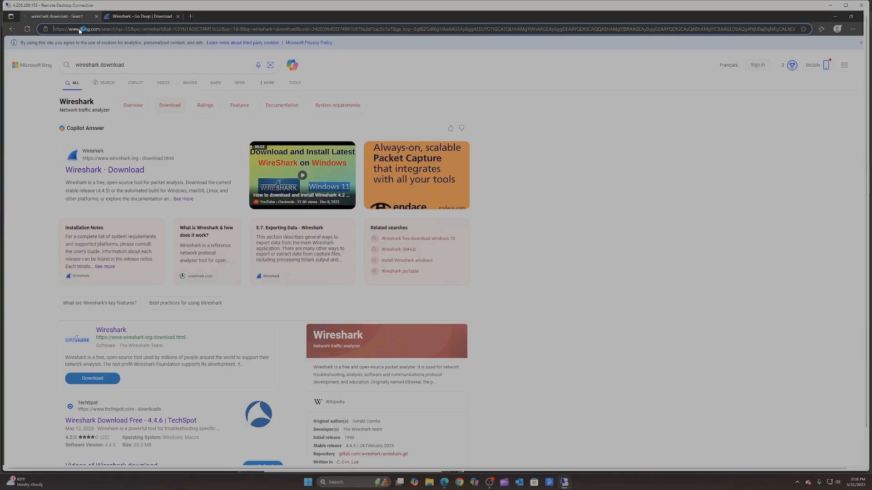
click(117, 117)
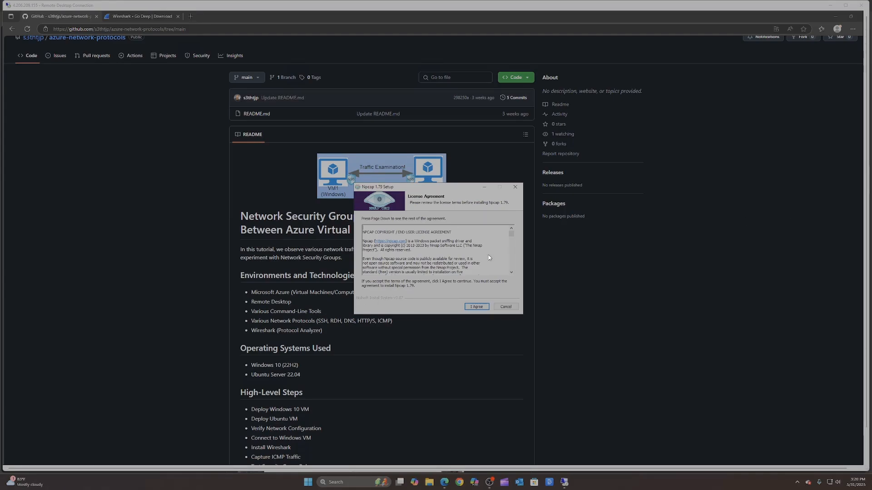
Accept the Npcap 1.79 license agreement and install it with the default options.
click(477, 308)
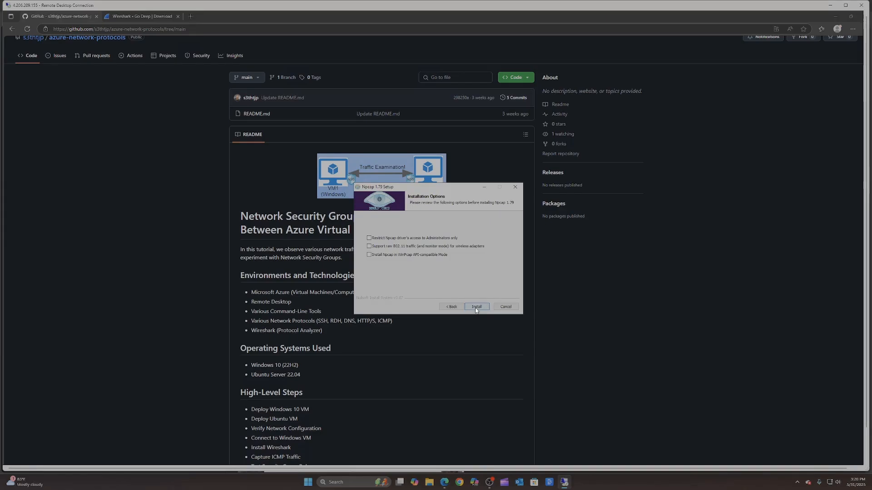
click(476, 308)
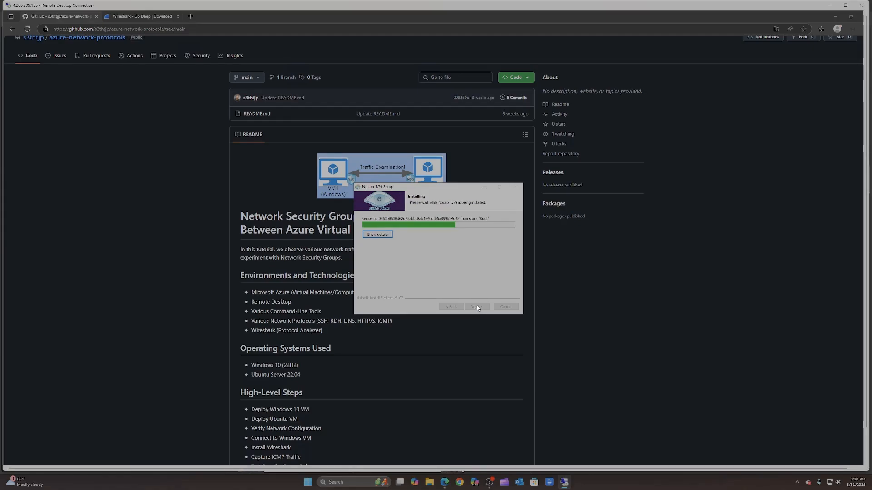
Go through the README down to its Wireshark download, installation and initial configuration instructions.
click(265, 298)
scroll(272, 298, down, 10)
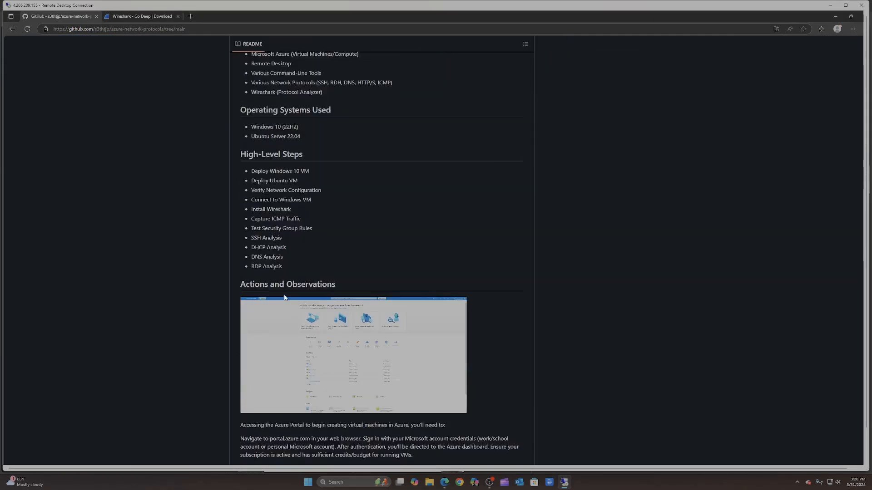
scroll(284, 298, down, 15)
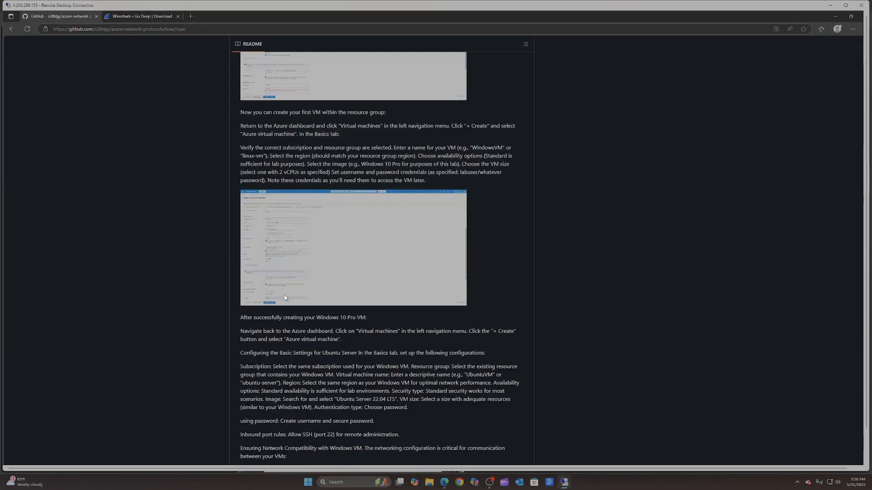
scroll(284, 298, down, 15)
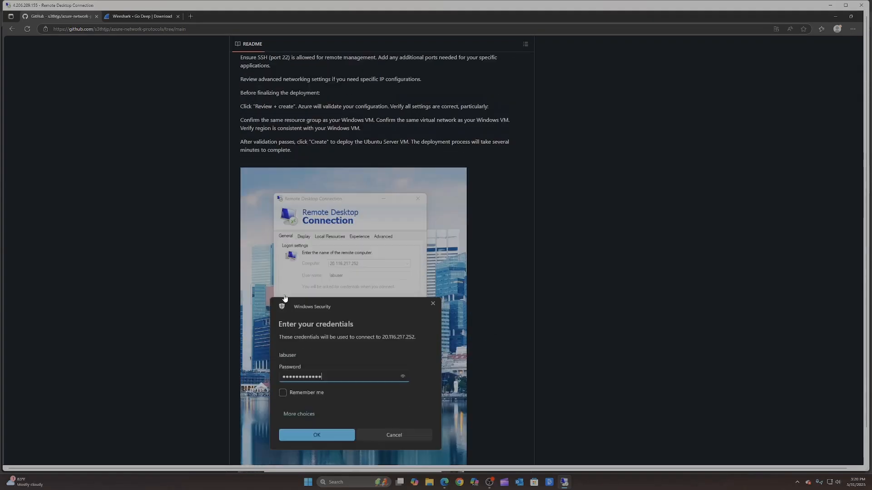
scroll(285, 298, down, 10)
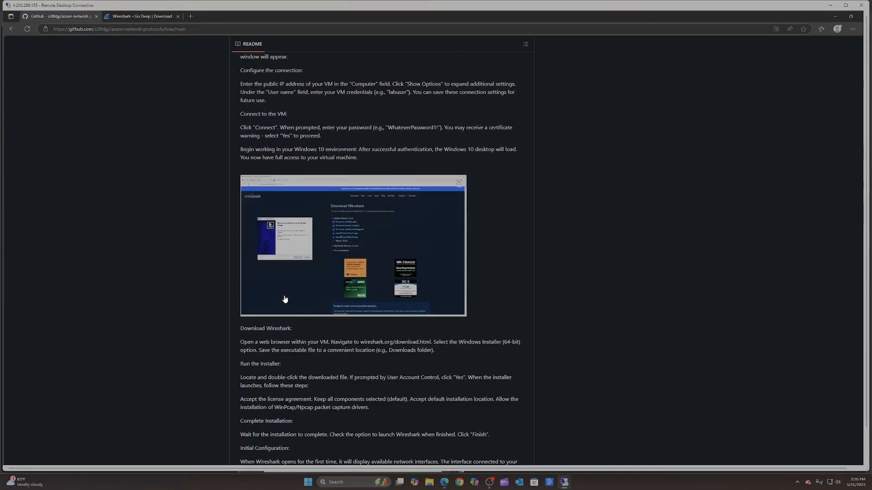
scroll(284, 298, down, 2)
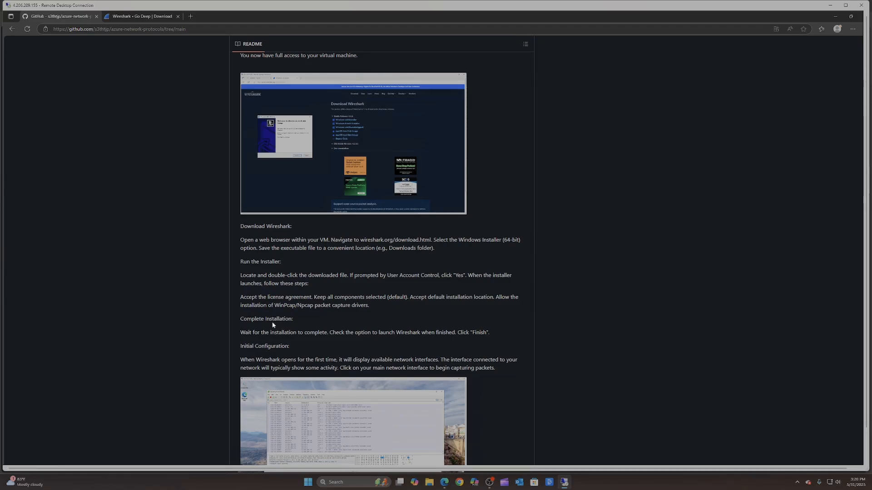
scroll(287, 329, down, 1)
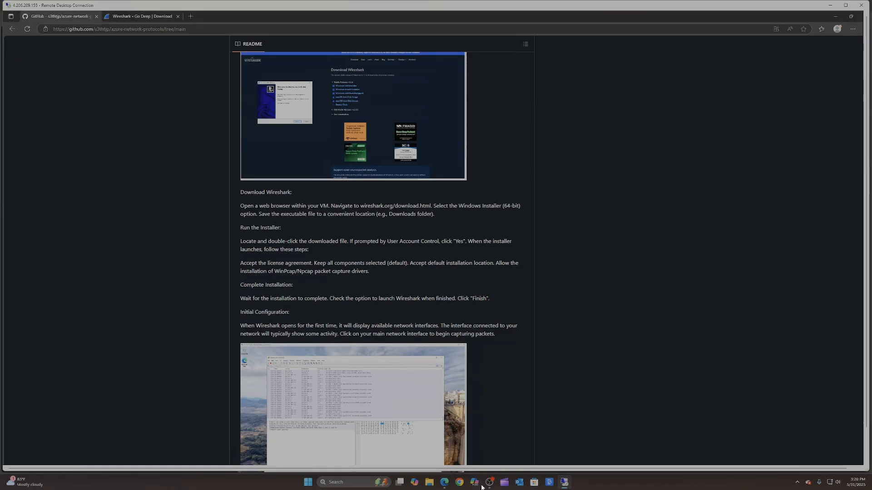
Expand the remote session to full screen and complete the Npcap 1.79 setup wizard.
mouse_move(565, 484)
click(847, 5)
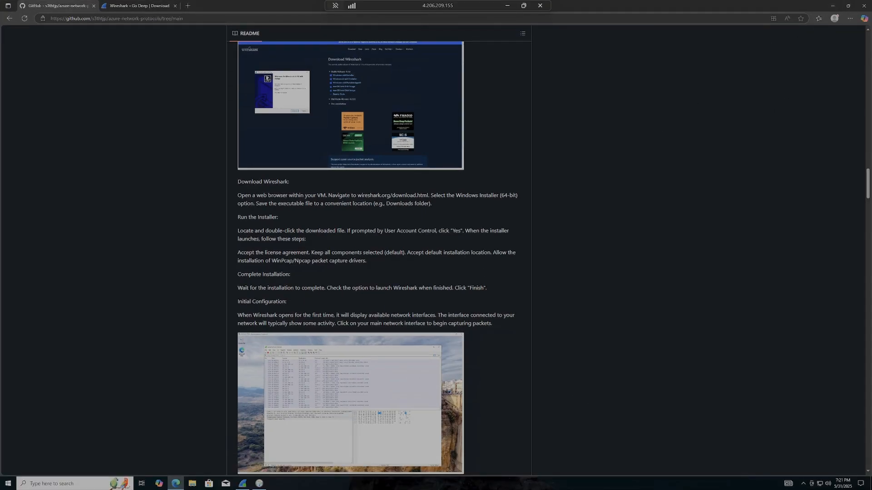
click(259, 484)
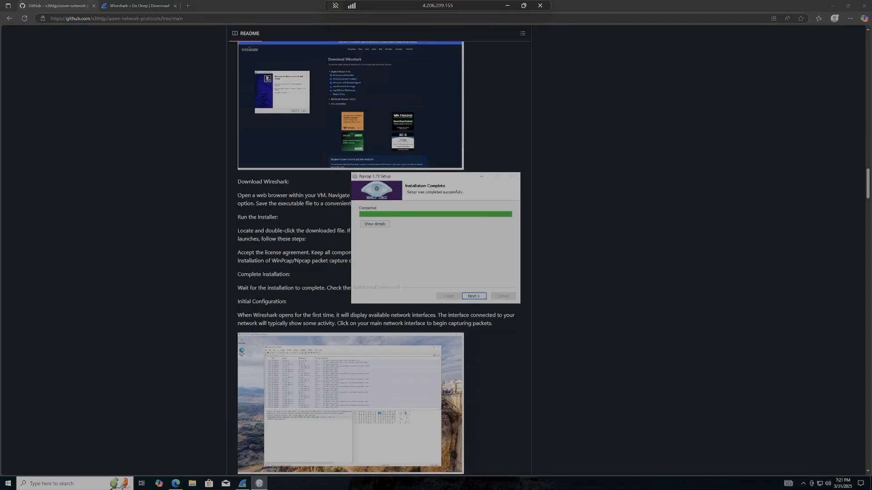
click(468, 298)
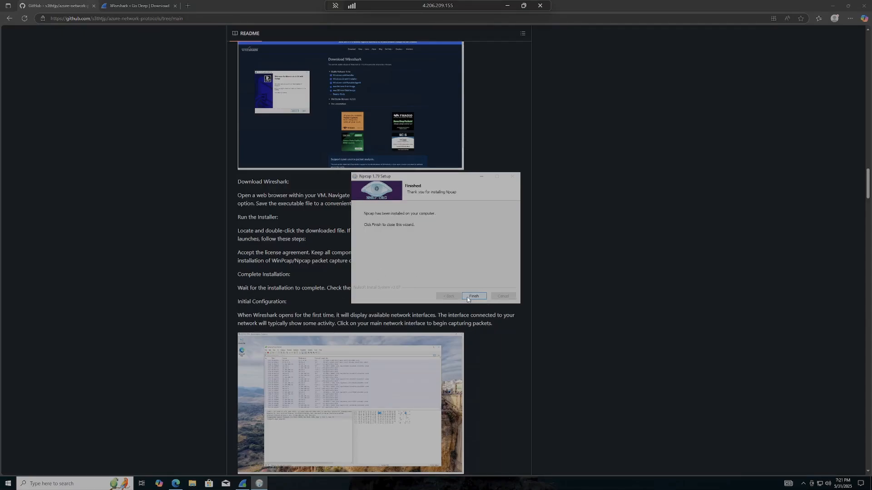
click(473, 297)
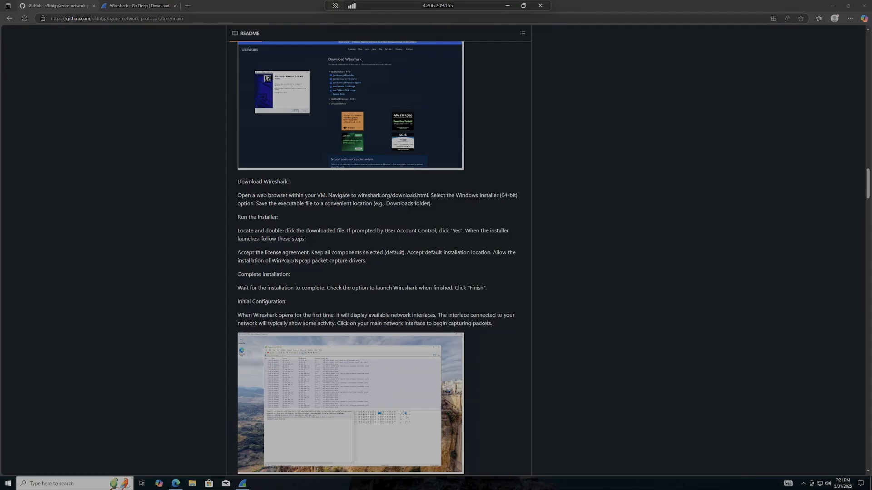
Bring up the Wireshark 4.4.6 x64 setup and finish it without opening the release notes.
click(244, 485)
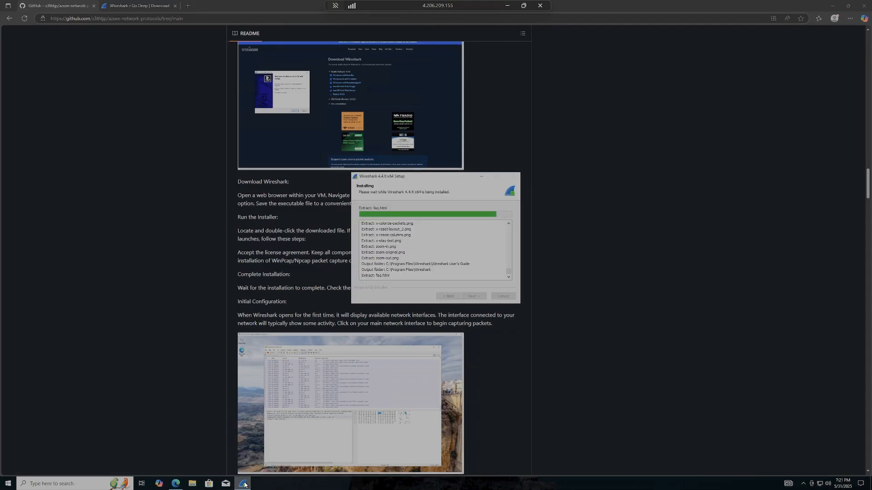
drag(426, 181, 553, 190)
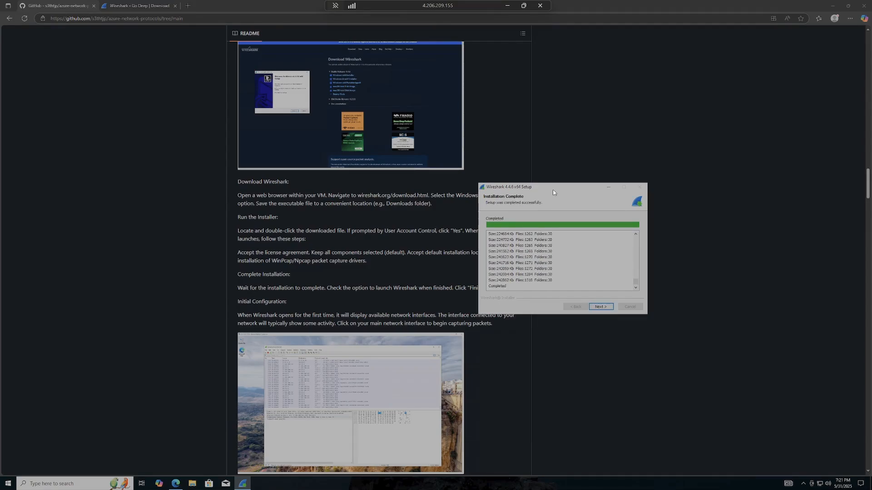
click(601, 307)
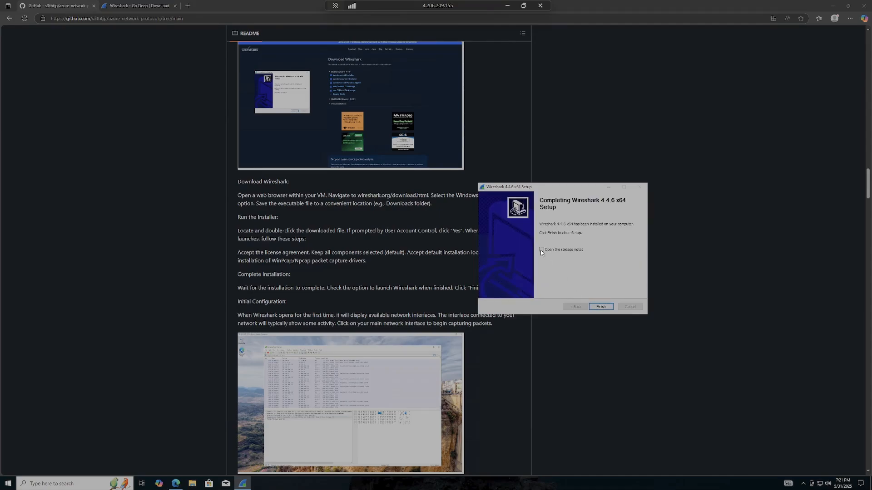
click(598, 307)
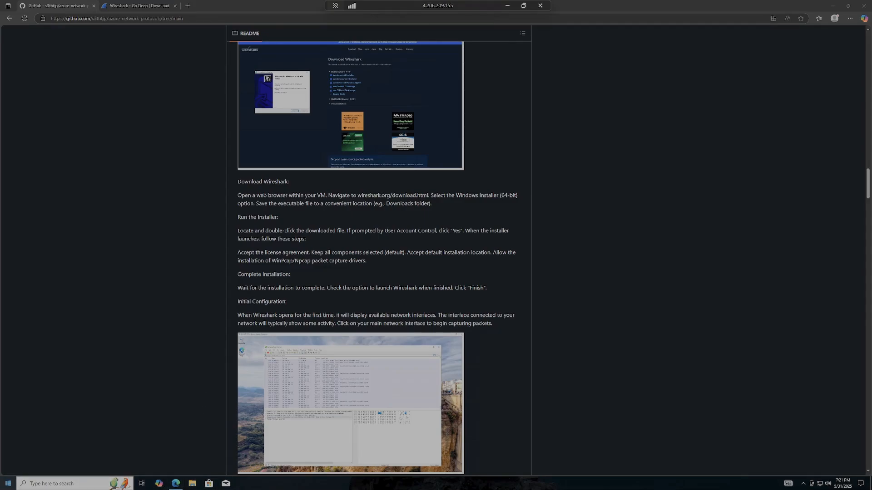
Launch Wireshark, move its window clear of the README text, and start capturing packets on the Ethernet interface.
click(8, 487)
click(41, 281)
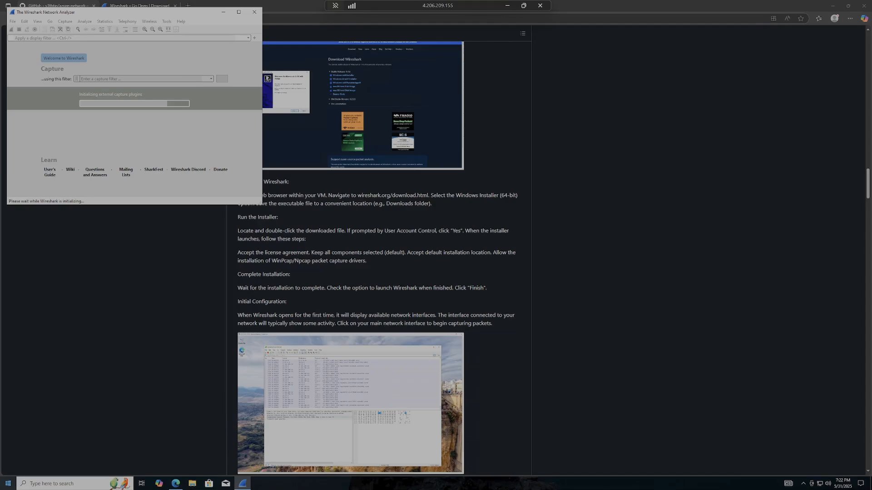
click(8, 484)
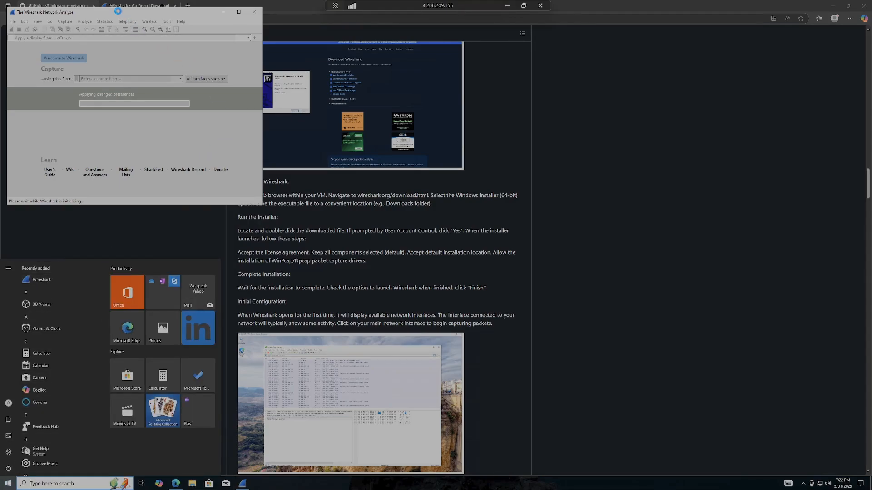
drag(118, 13, 629, 136)
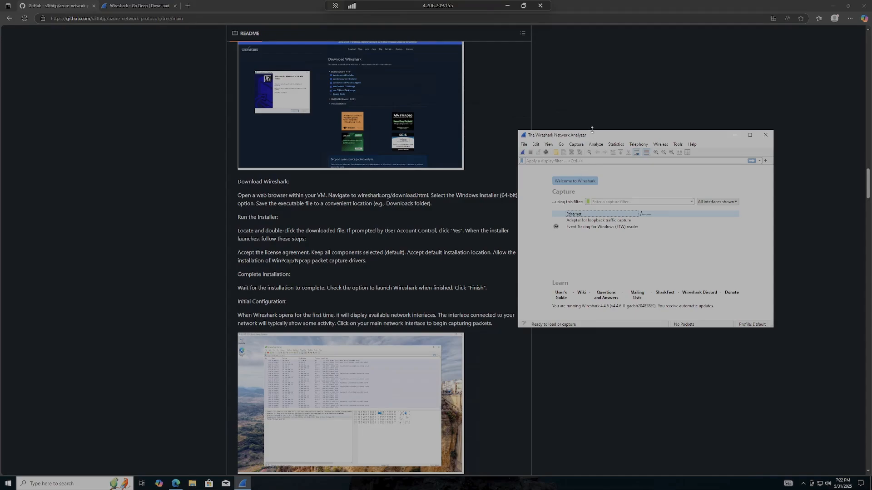
drag(587, 137, 617, 131)
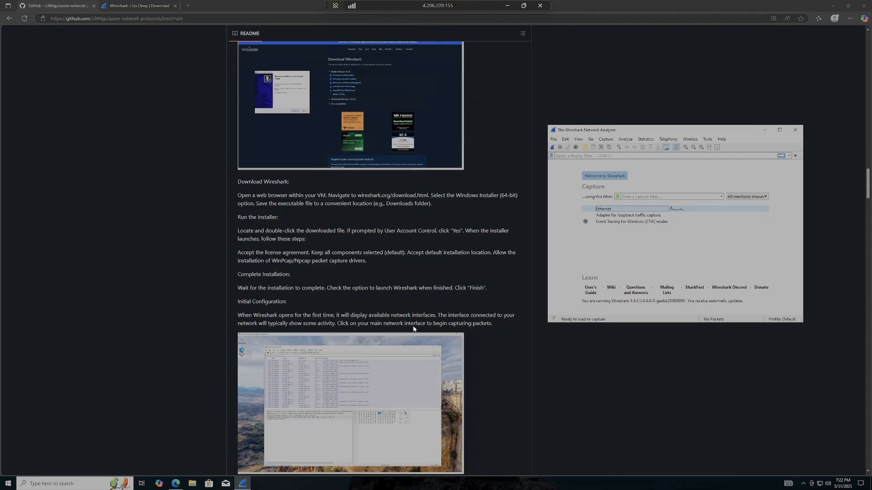
double_click(609, 210)
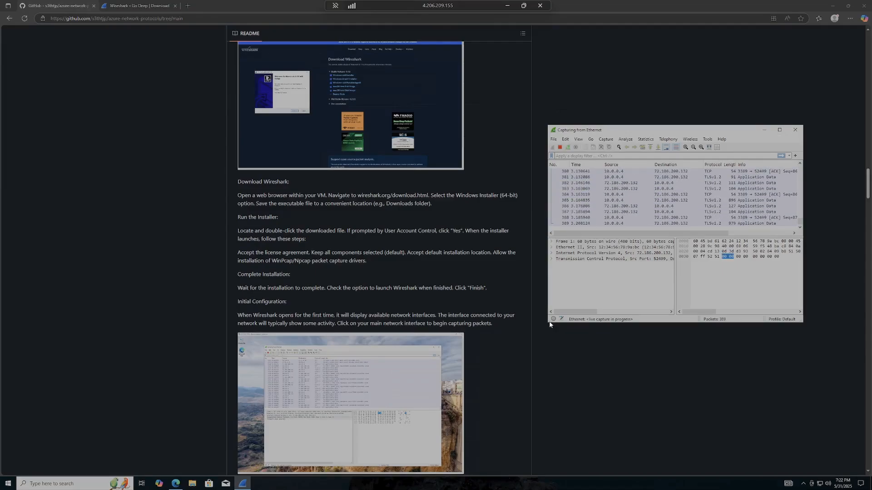
Enlarge the Wireshark capture window and place it beside the README instructions.
drag(548, 325, 166, 453)
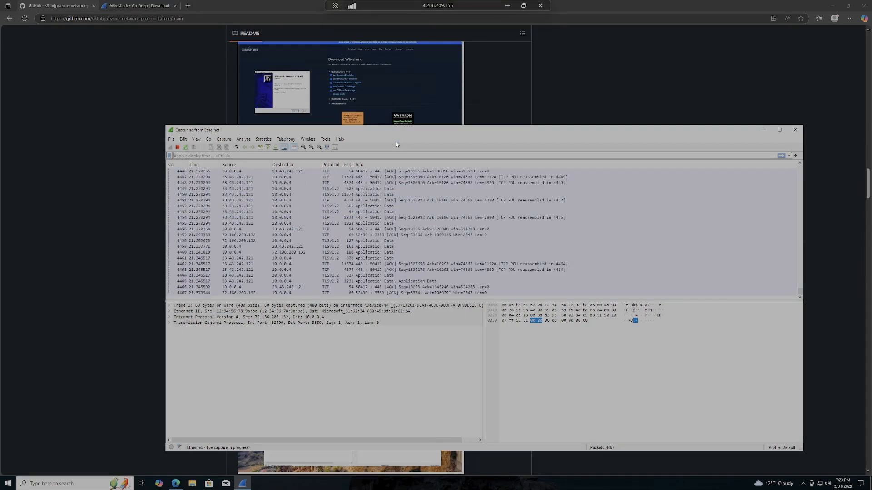
drag(458, 128, 558, 52)
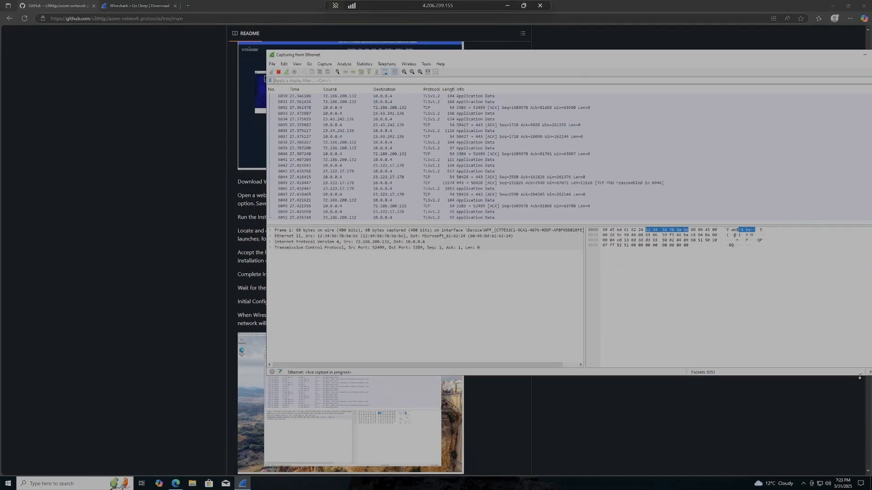
drag(678, 52, 542, 52)
drag(766, 375, 509, 435)
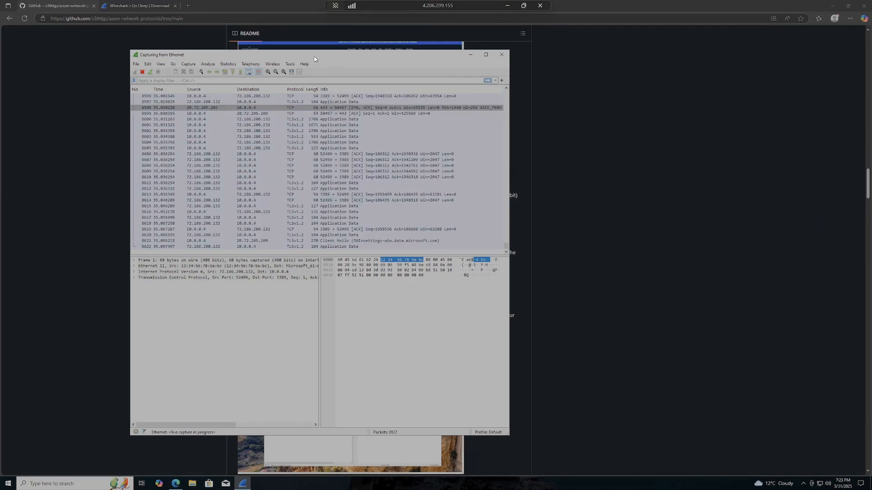
drag(435, 55, 664, 77)
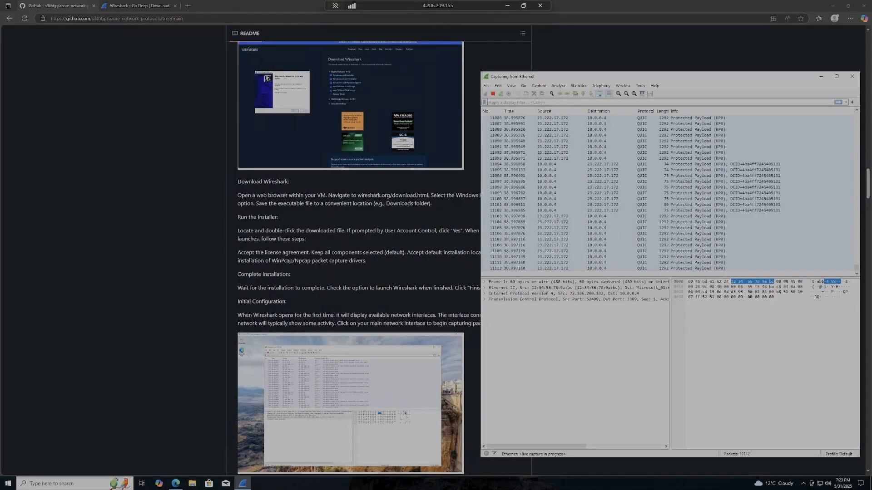
Follow the README's launch, monitor and stop capture instructions, and stop the live Ethernet capture.
scroll(311, 281, down, 3)
scroll(305, 307, down, 3)
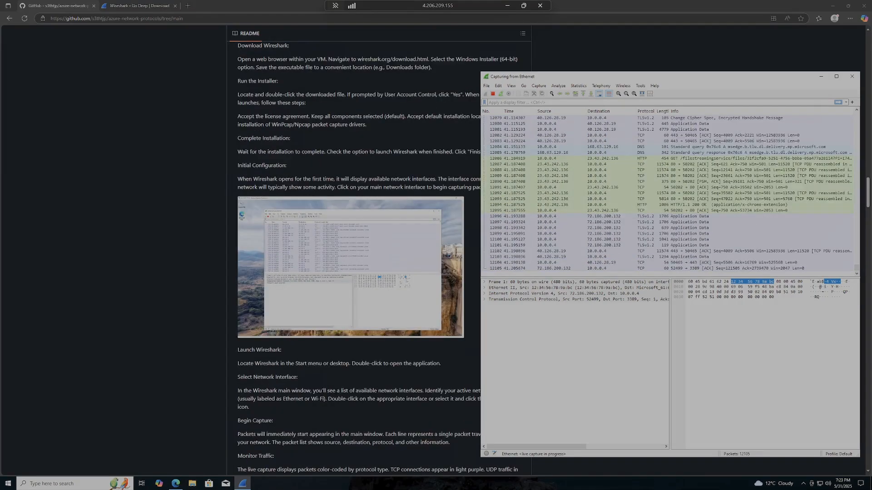
scroll(306, 307, down, 1)
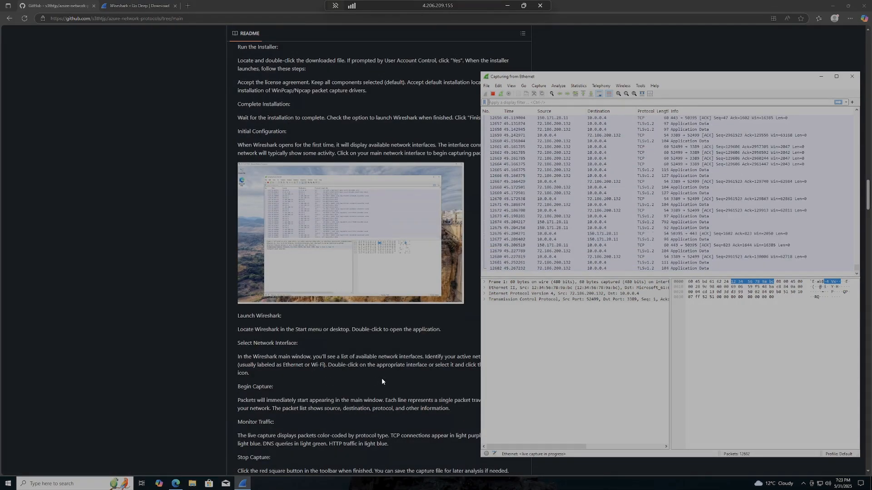
scroll(379, 380, down, 1)
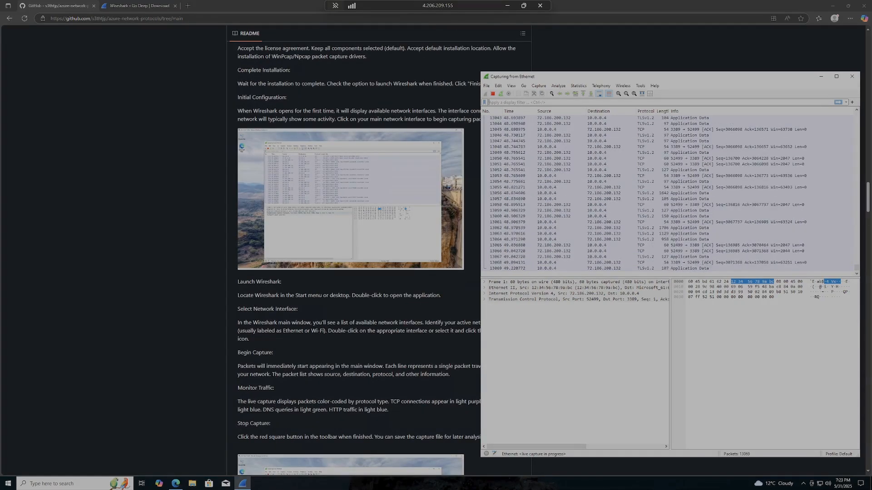
scroll(332, 383, down, 1)
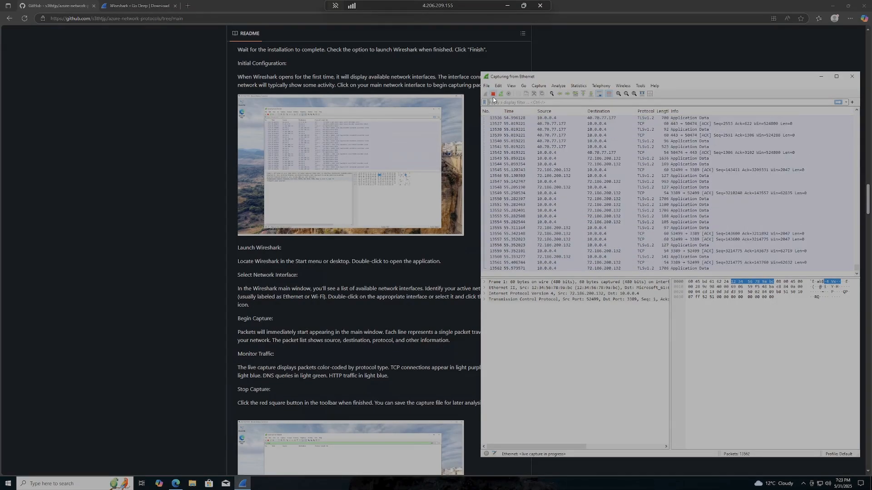
click(493, 94)
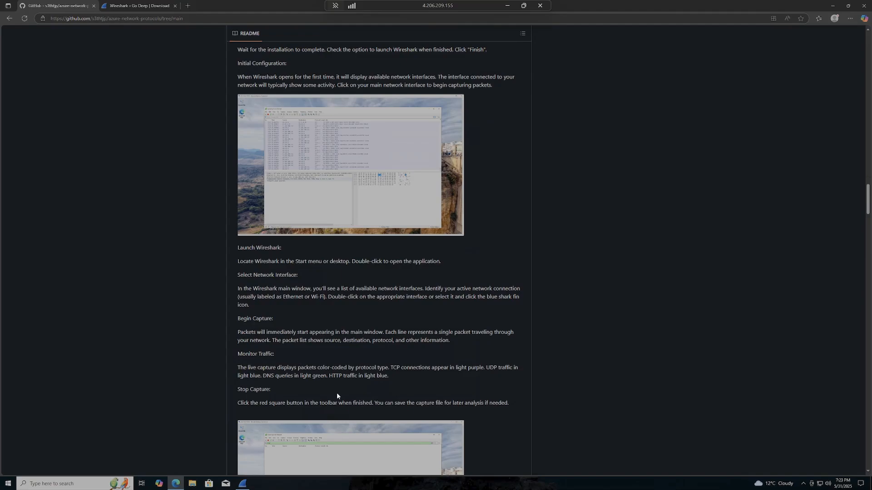
Follow the README to its ICMP filter section and start a new Wireshark capture, discarding the previously captured packets.
scroll(336, 392, down, 2)
scroll(337, 397, down, 1)
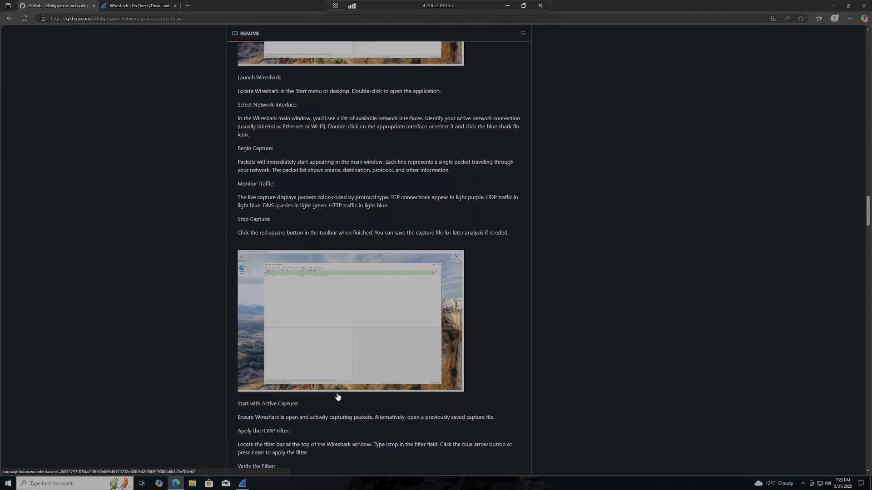
scroll(337, 394, down, 4)
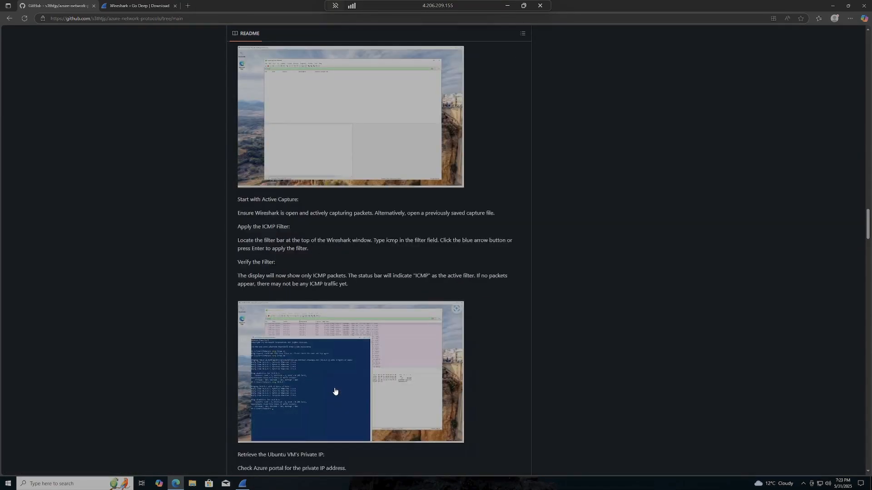
scroll(335, 390, down, 1)
scroll(336, 390, down, 1)
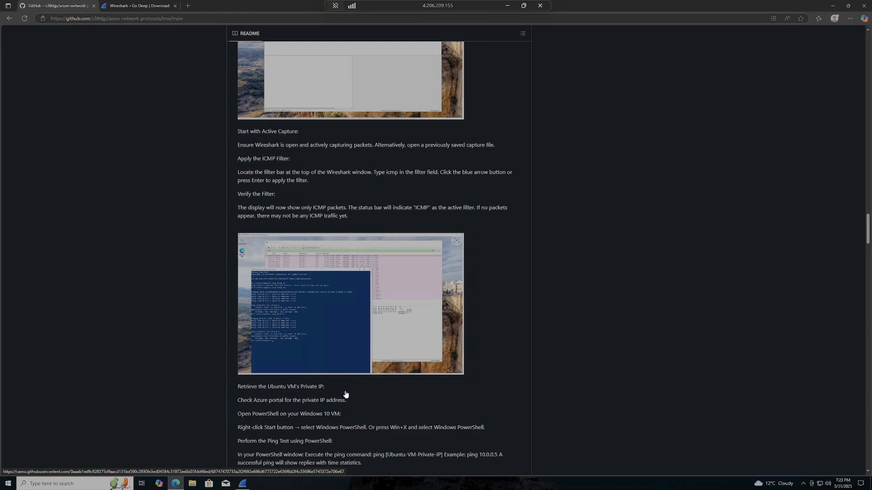
click(253, 487)
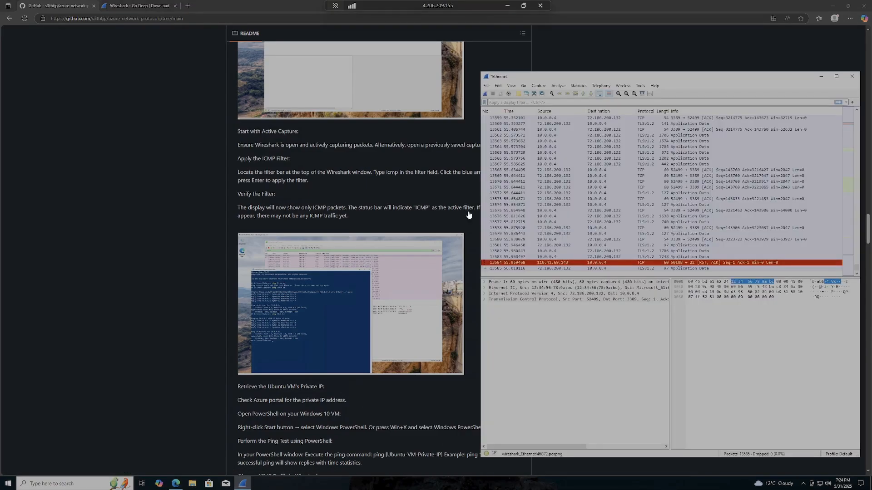
click(485, 94)
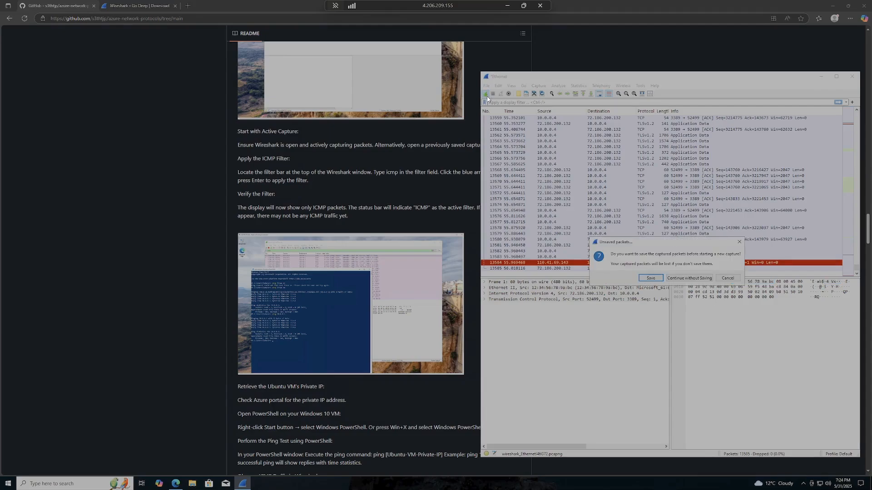
click(690, 278)
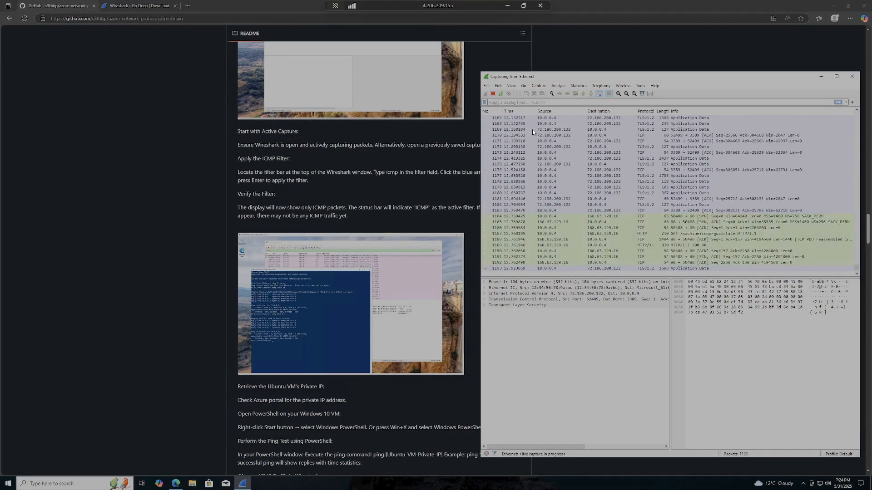
Apply the display filter icmp to the live capture and shift the Wireshark window clear of the README text.
text(icmp)
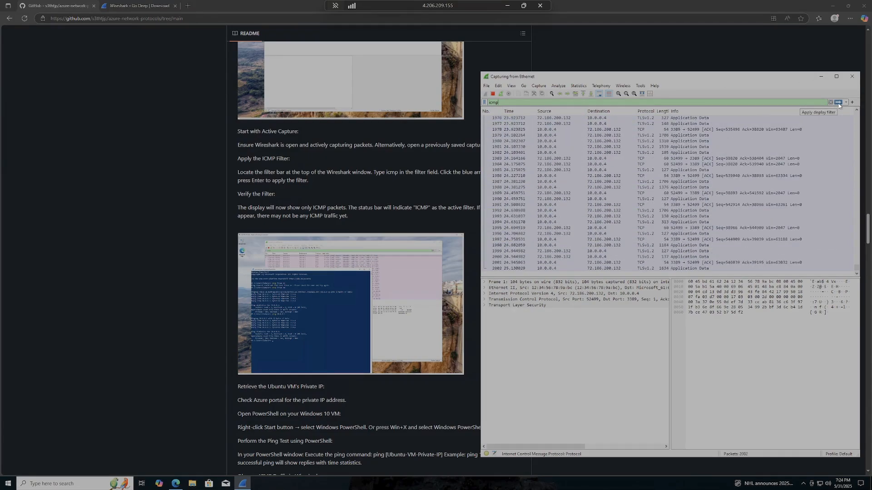
click(839, 103)
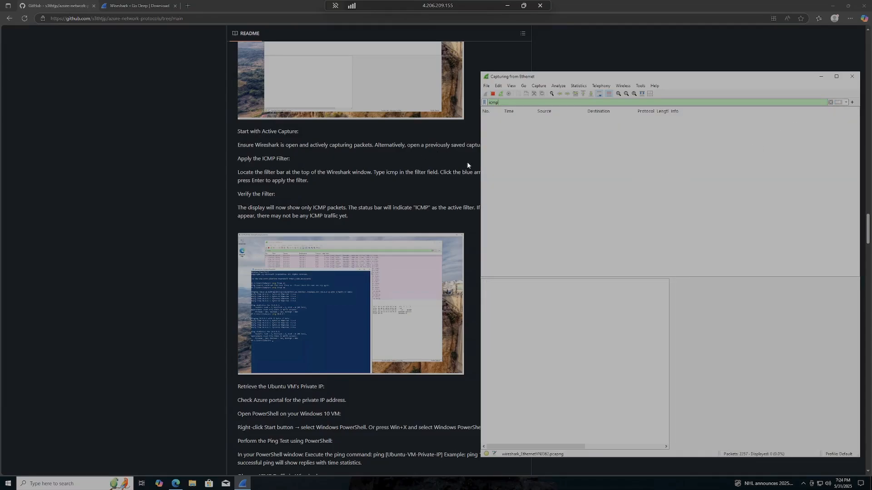
mouse_move(627, 75)
mouse_down()
mouse_move(577, 62)
mouse_move(656, 62)
mouse_move(636, 72)
mouse_up()
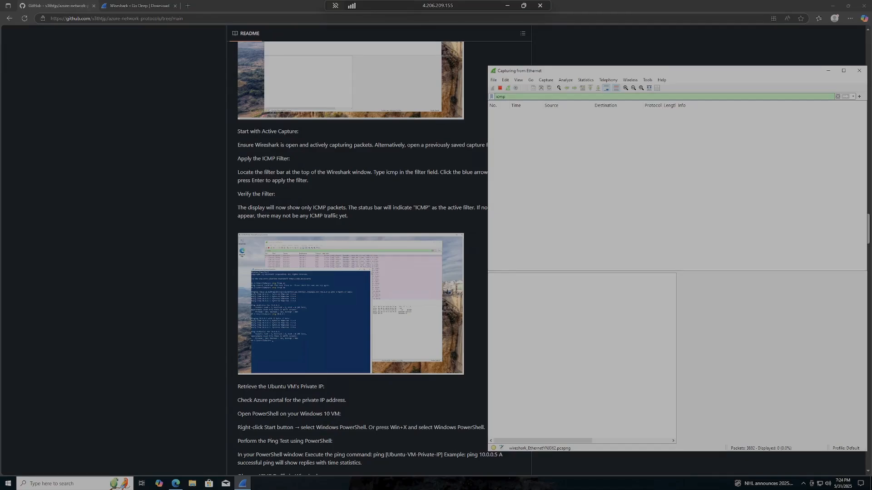
Switch to the Azure portal on the host computer and open the networking details of the ubuntuvm virtual machine.
click(522, 6)
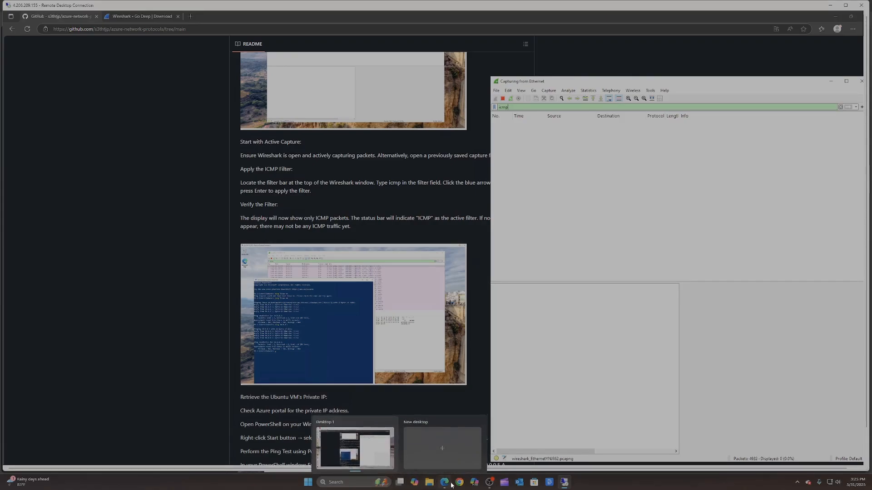
click(444, 484)
click(137, 19)
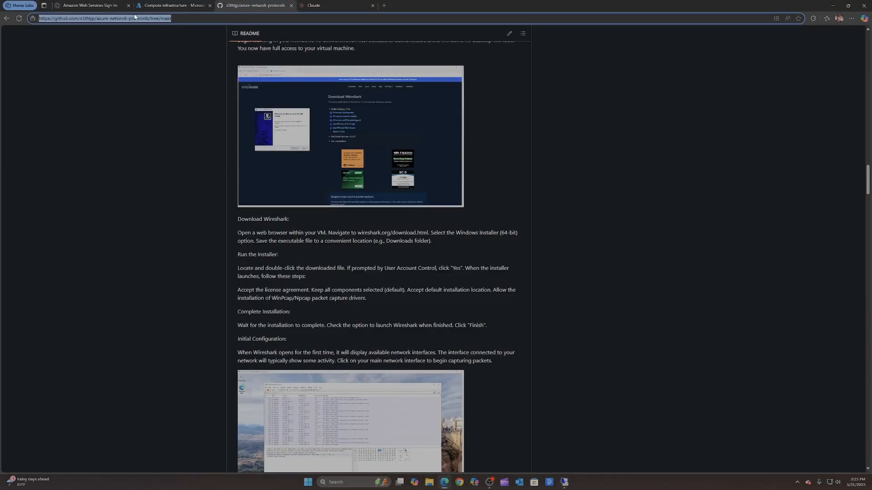
click(172, 6)
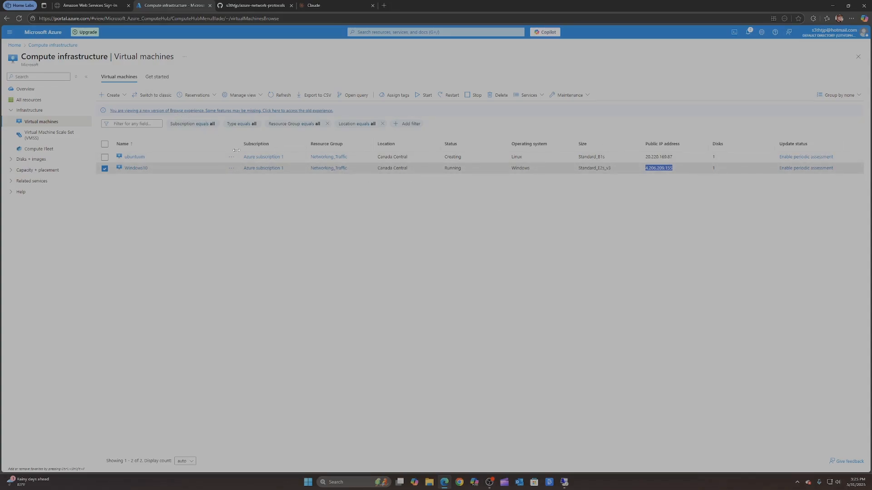
click(135, 157)
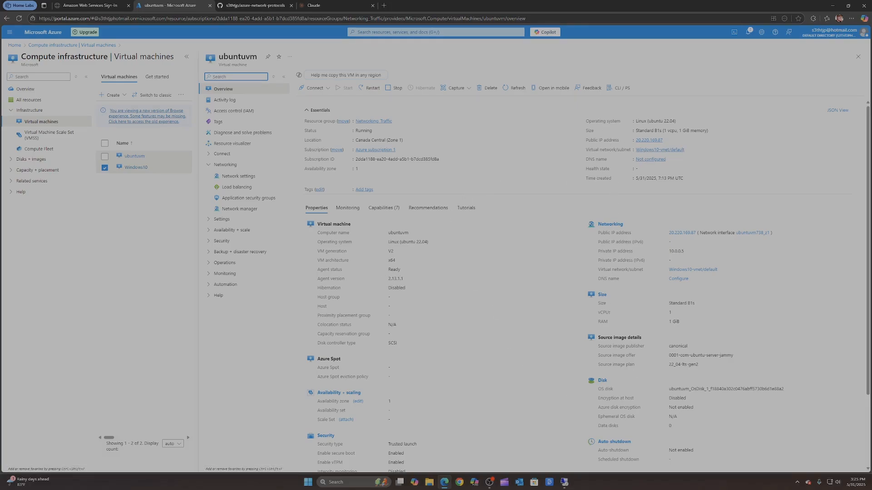
scroll(604, 347, down, 1)
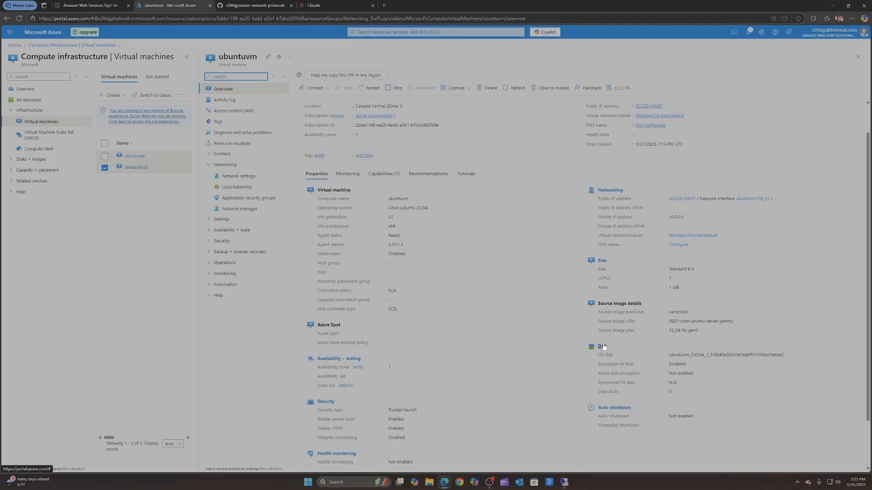
Copy the private IP address of ubuntuvm.
drag(687, 219, 668, 220)
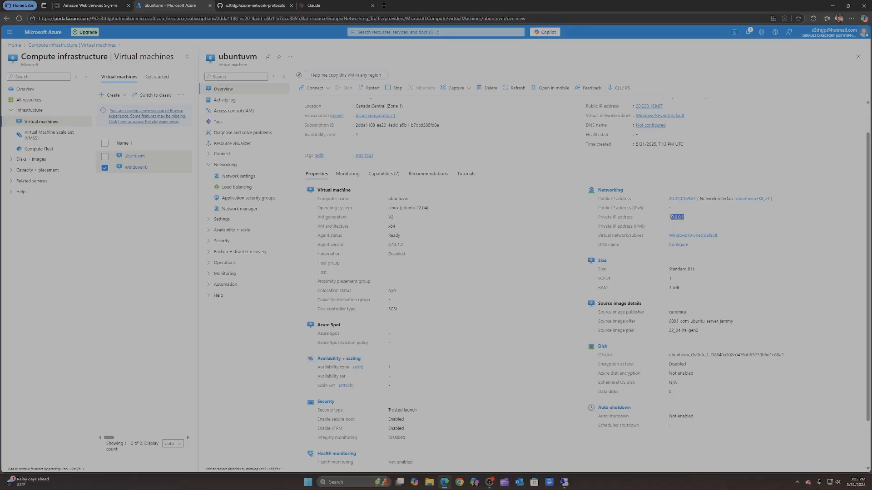
right_click(670, 217)
click(686, 221)
drag(685, 219, 670, 217)
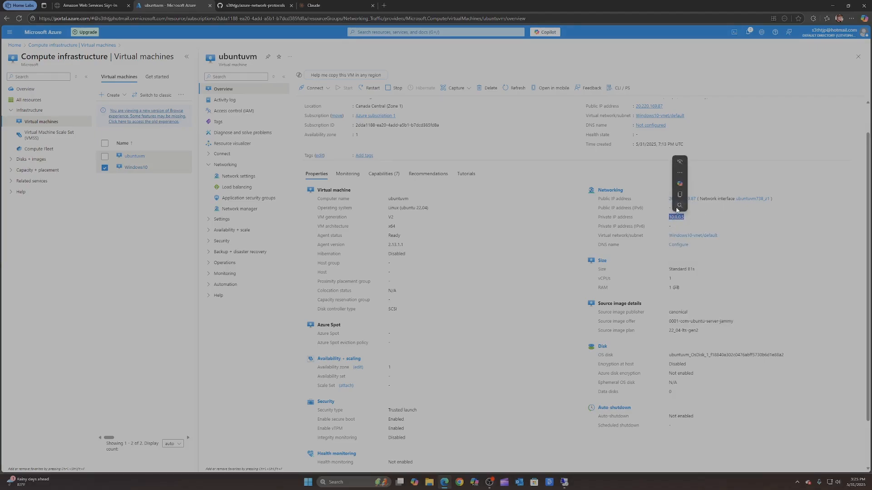
click(679, 194)
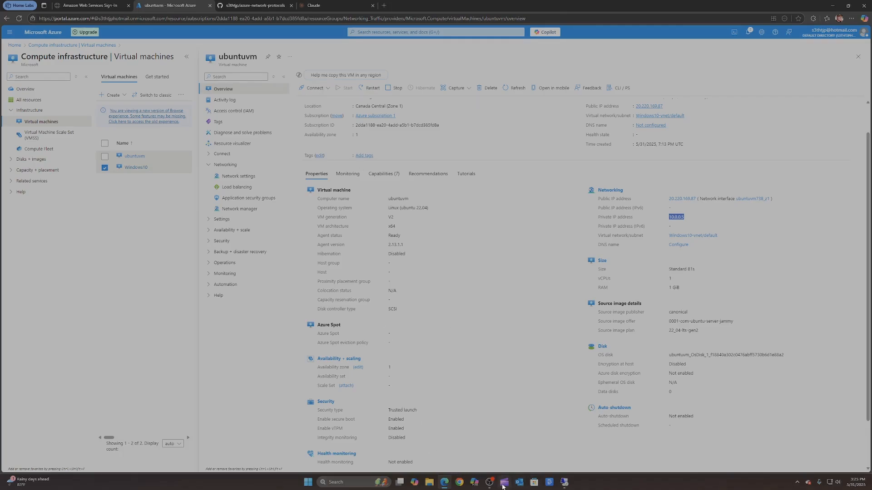
Return to the Windows 10 remote session, bring up the README's ping instructions and make the session full screen.
click(564, 482)
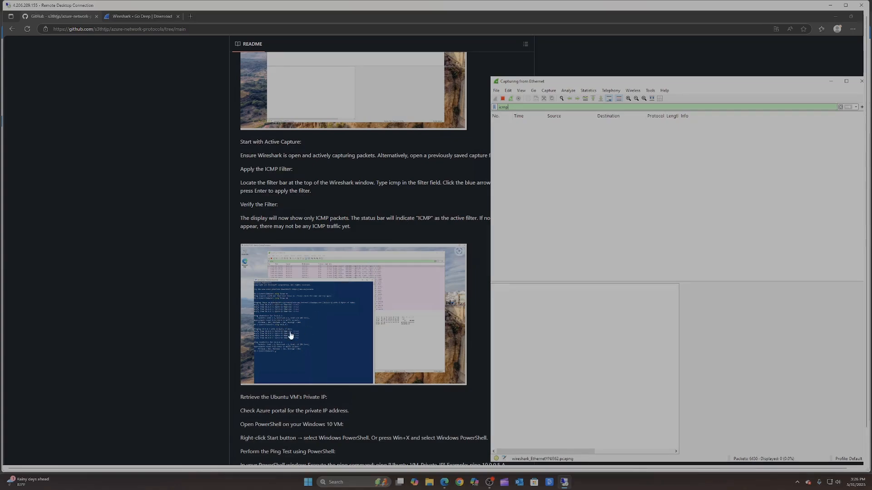
scroll(307, 389, down, 3)
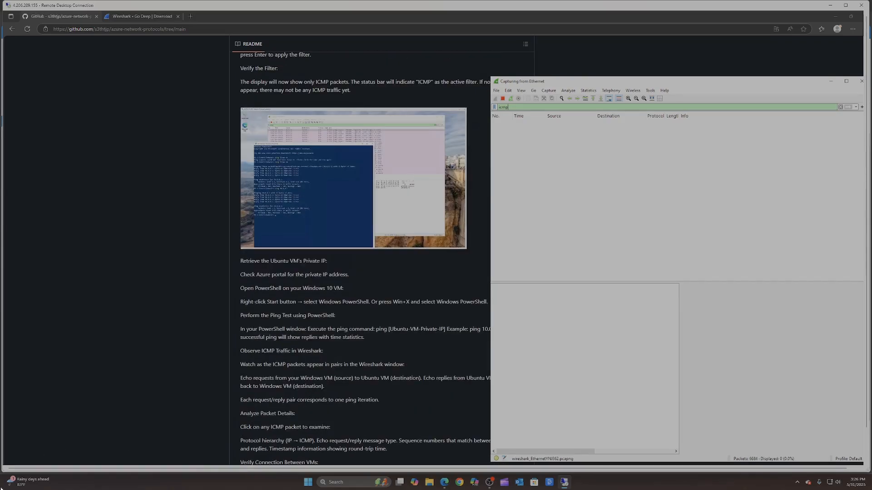
click(845, 6)
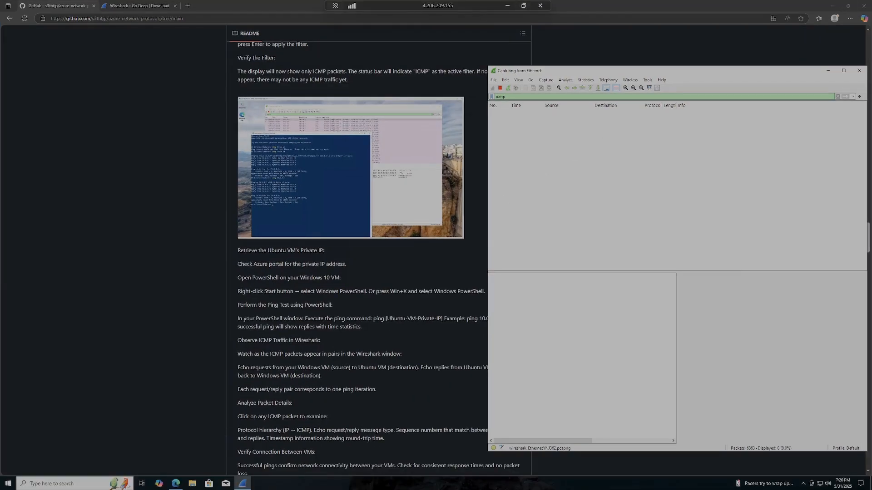
Find Windows PowerShell on the virtual machine and run it as administrator.
click(8, 486)
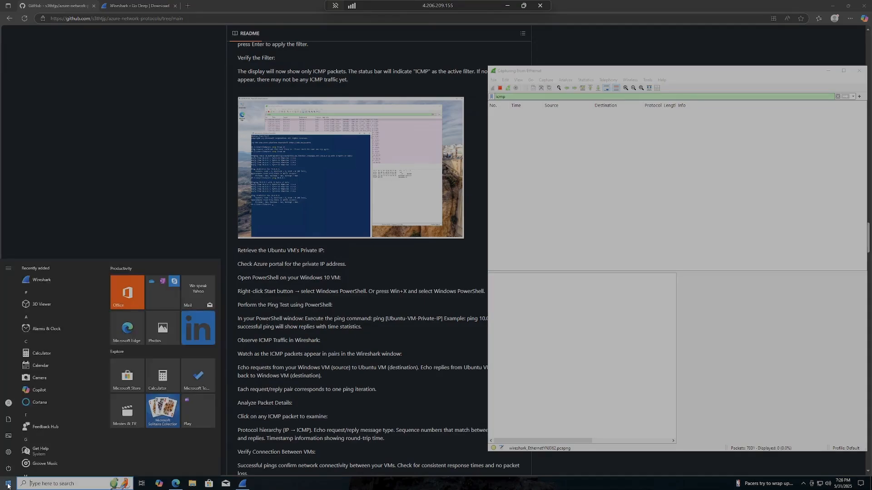
click(30, 484)
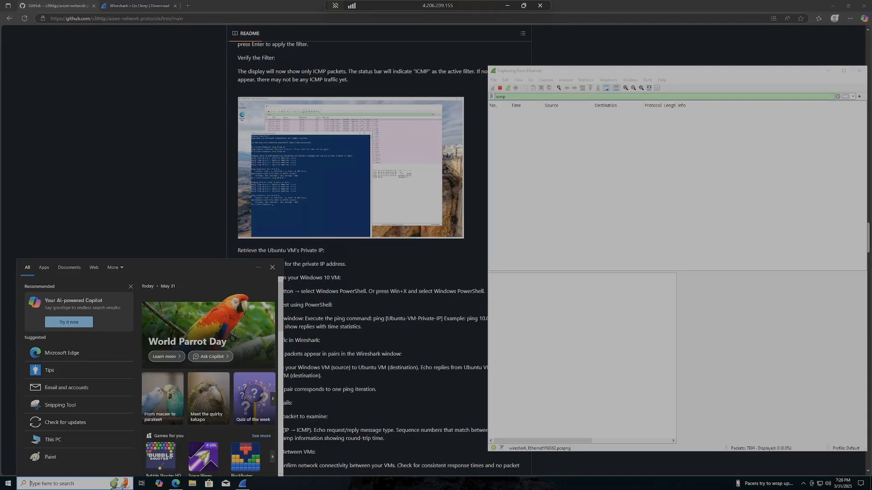
text(p)
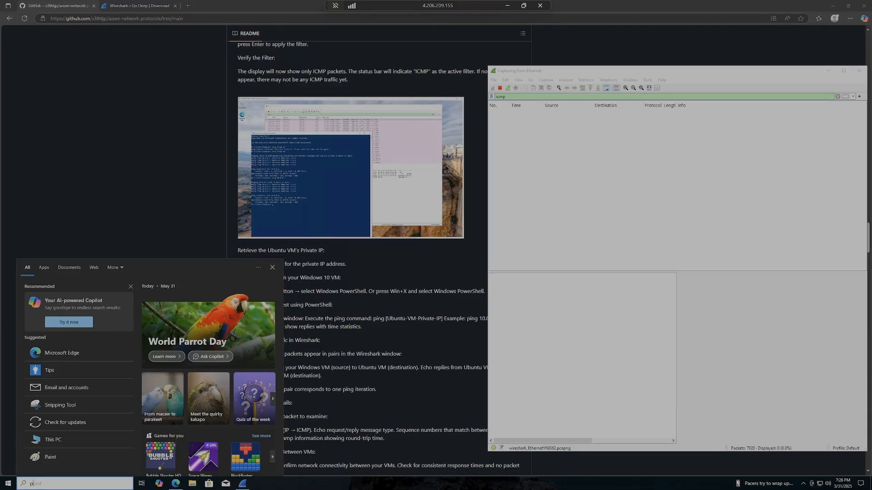
text(owershell)
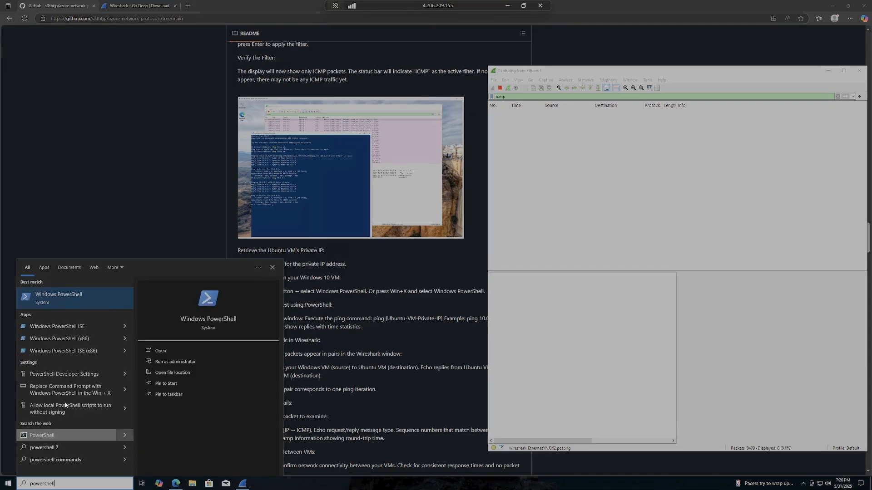
right_click(60, 303)
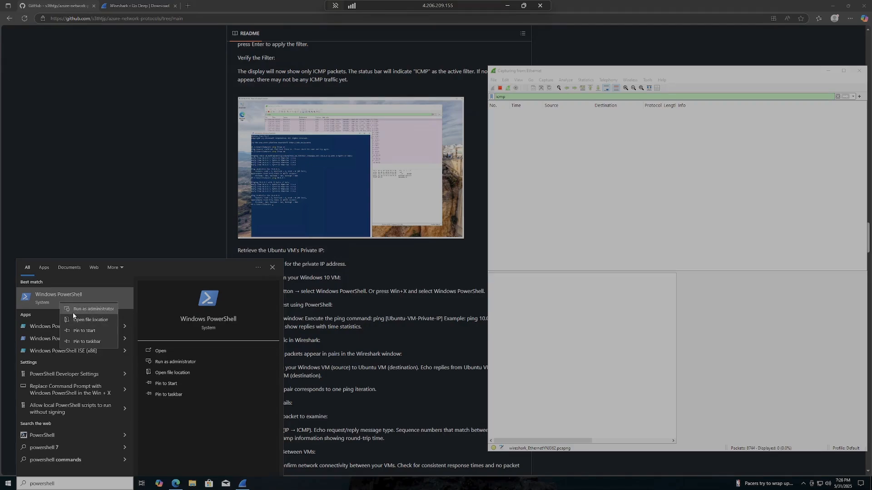
click(73, 312)
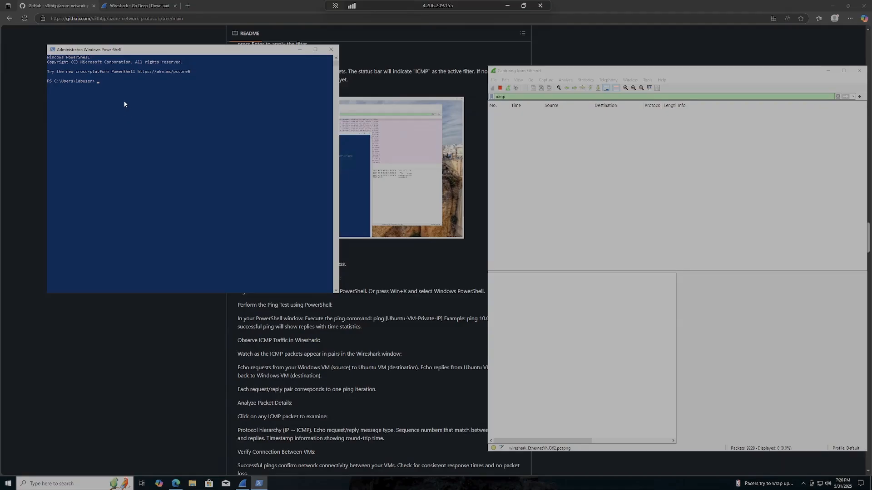
Try to ping the Ubuntu VM with the ping command and 10.0.0.5 on separate lines.
text(ping)
key(shift+Return)
text(10.0.0.5)
key(Return)
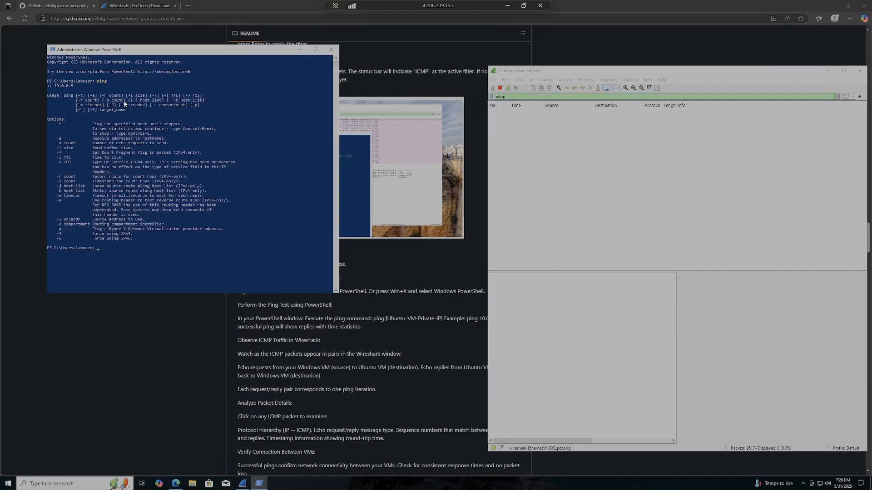
Ping the Ubuntu VM by running ping 10.0.0.5 in PowerShell.
text(ping 10.0.0.5)
key(Return)
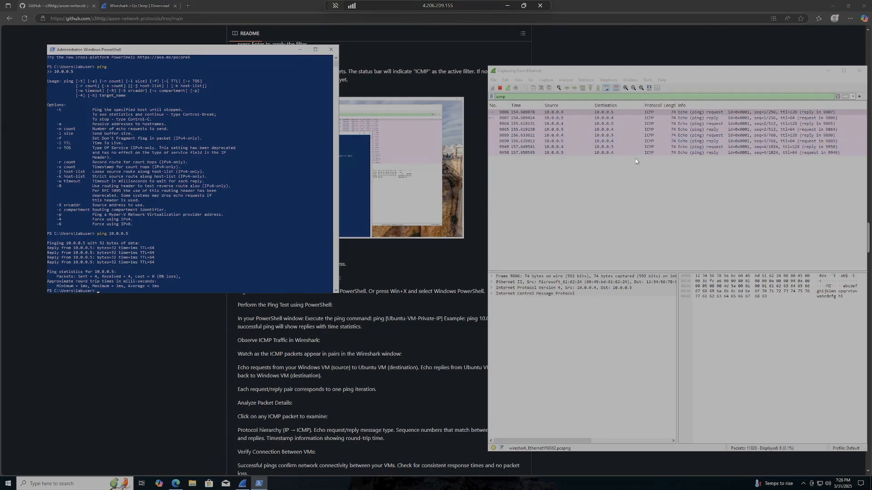
Examine the captured ICMP echo requests and replies in Wireshark, comparing their source and destination addresses.
click(554, 118)
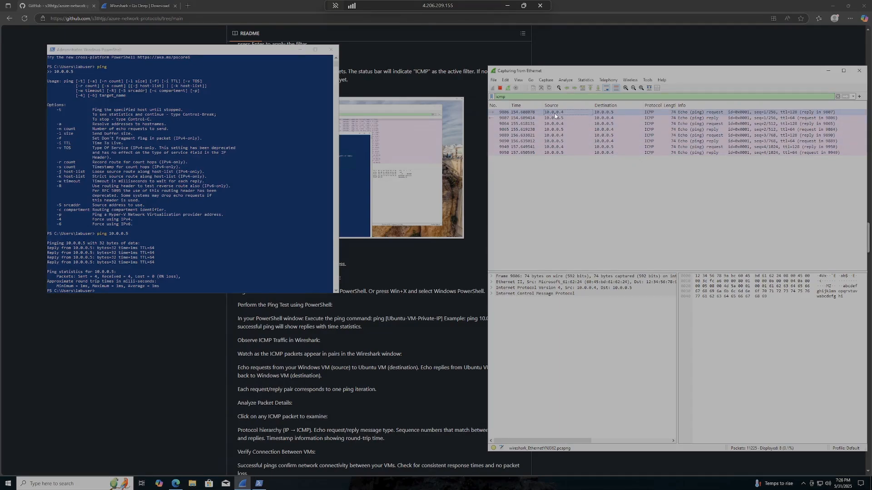
click(554, 124)
click(554, 131)
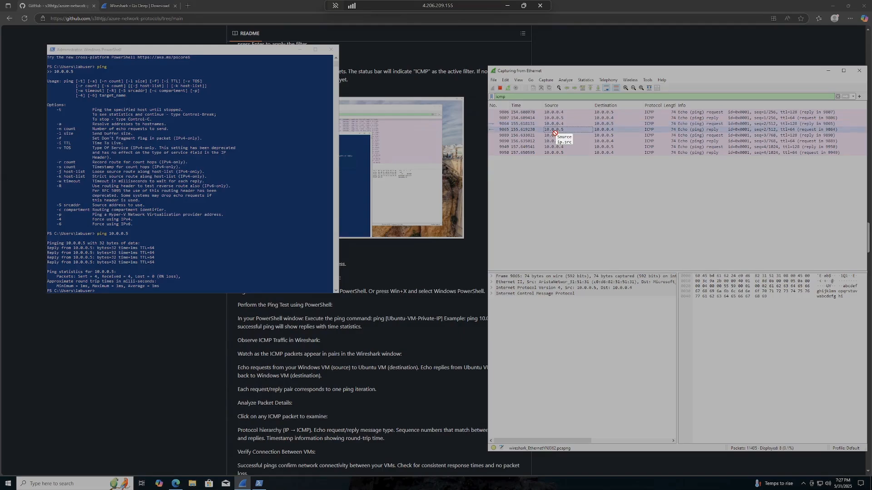
click(552, 141)
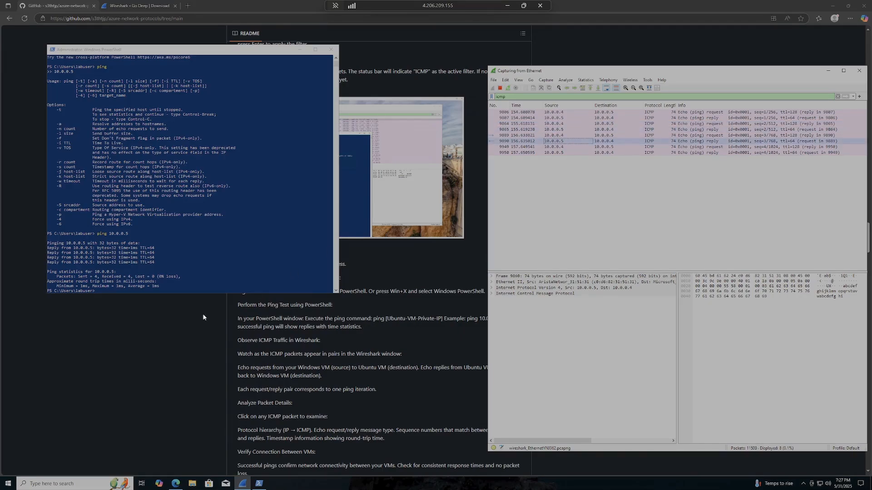
click(600, 147)
click(594, 154)
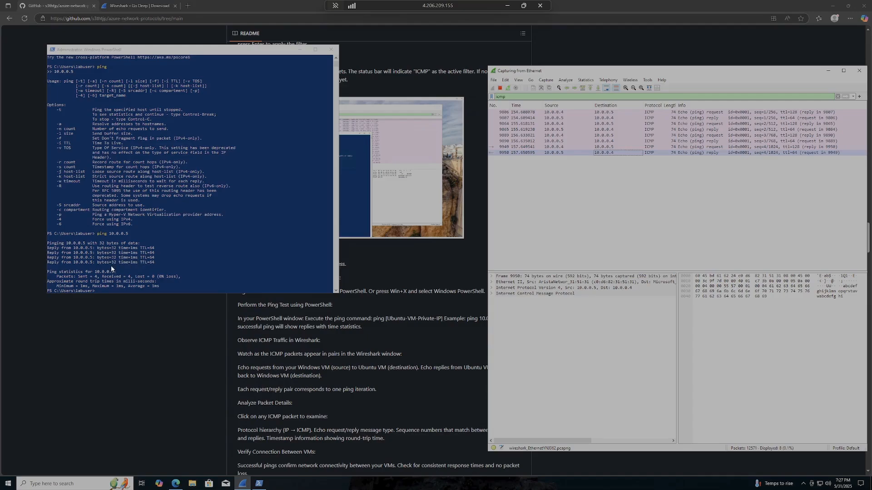
Follow the README's continuous ping instructions by running ping 10.0.0.5 -t in PowerShell on the Windows VM.
click(338, 416)
scroll(338, 416, down, 2)
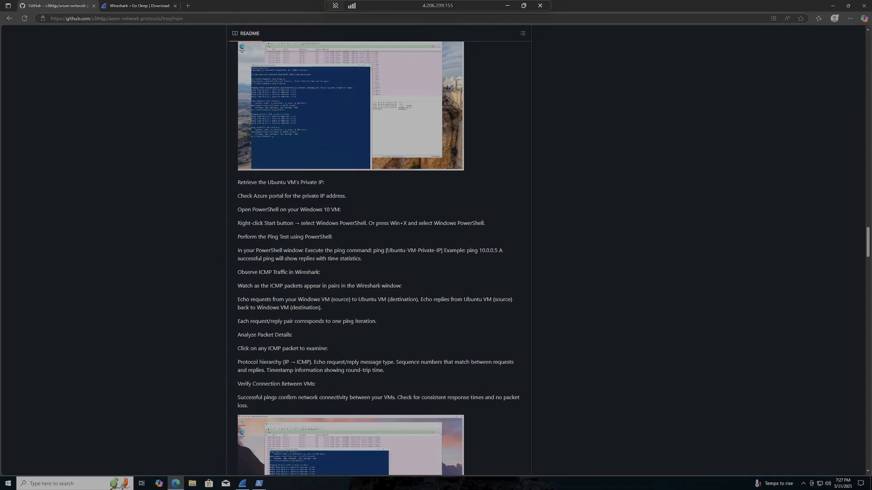
scroll(232, 366, down, 3)
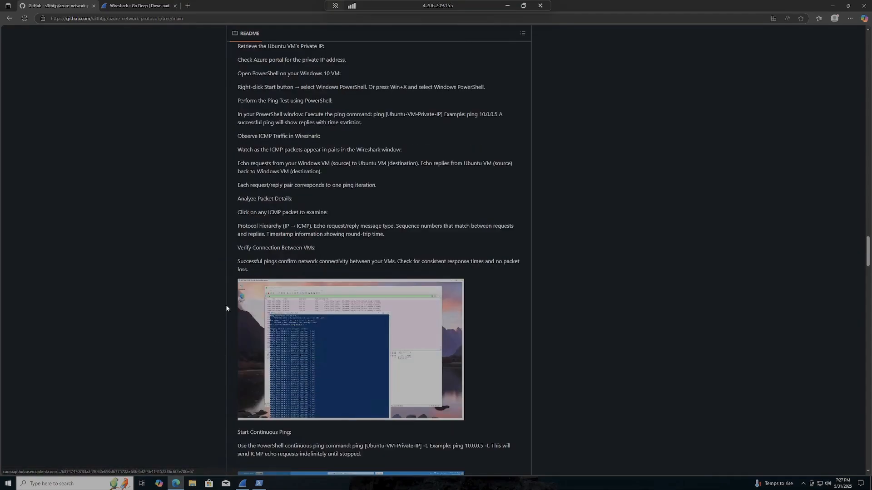
scroll(177, 324, down, 2)
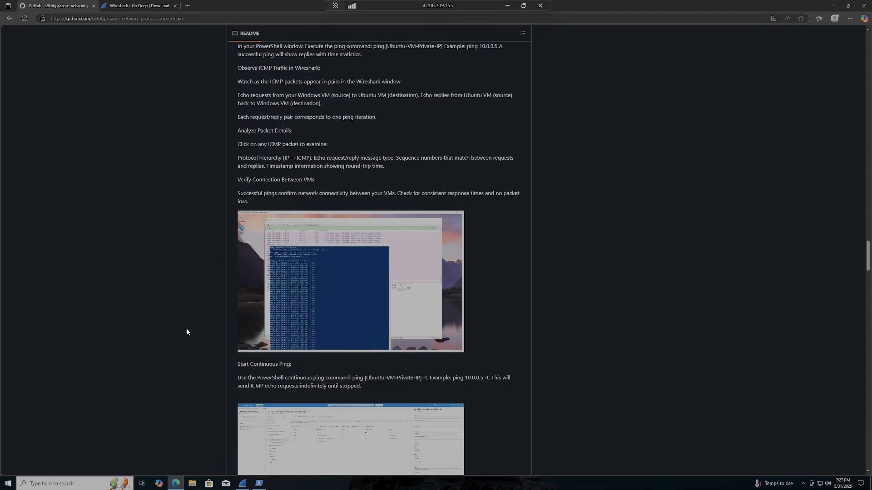
scroll(230, 344, down, 1)
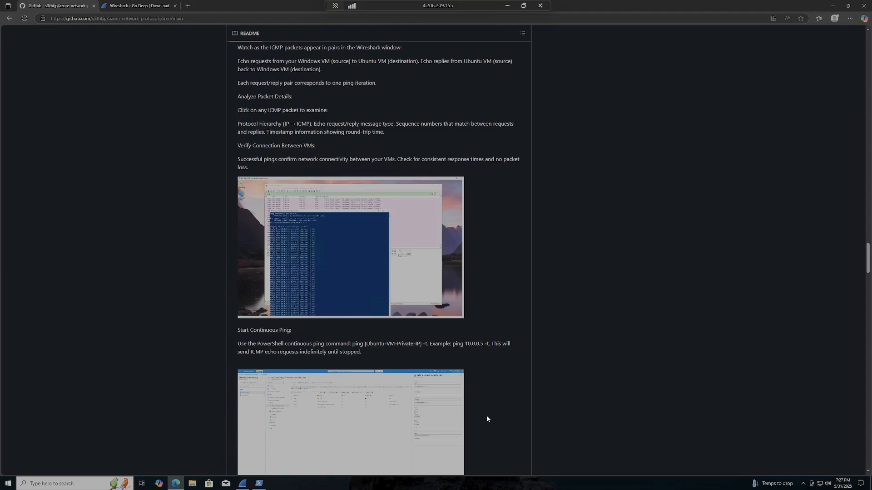
click(259, 484)
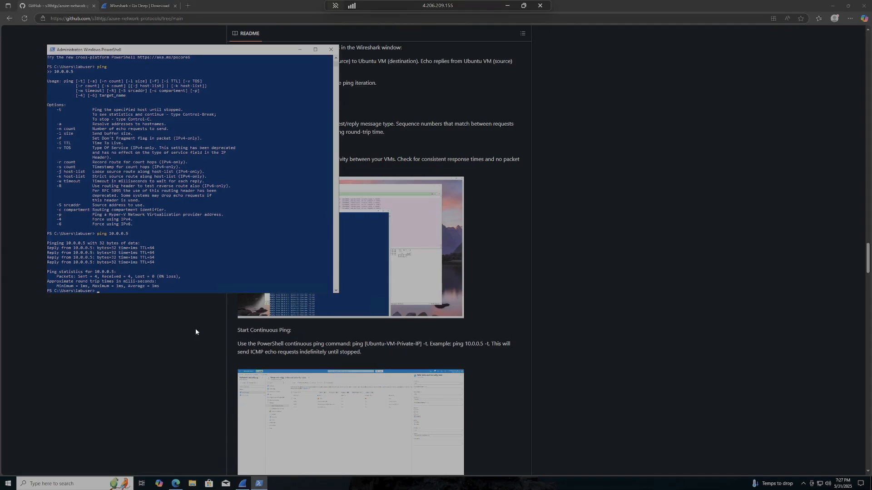
text(ping 10.0.0.5 -t)
key(Return)
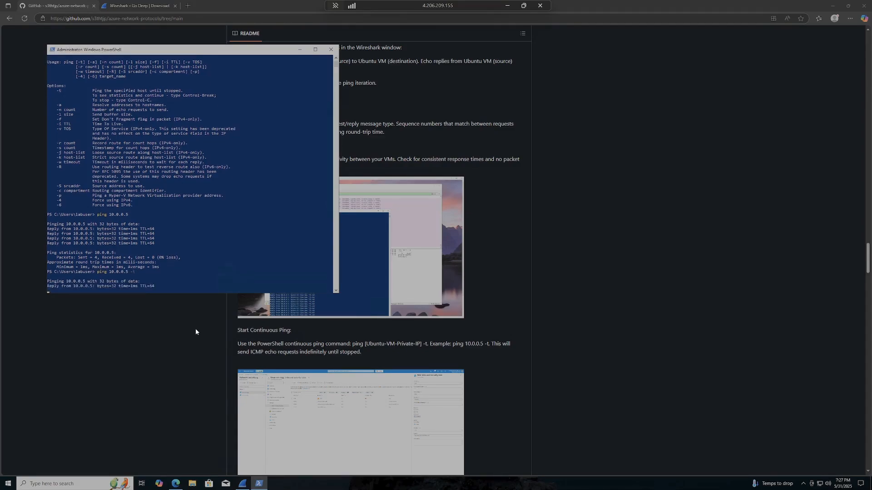
Check the continuous ping in Wireshark and PowerShell, and read the README's instructions for modifying the Ubuntu VM's network security group.
click(243, 484)
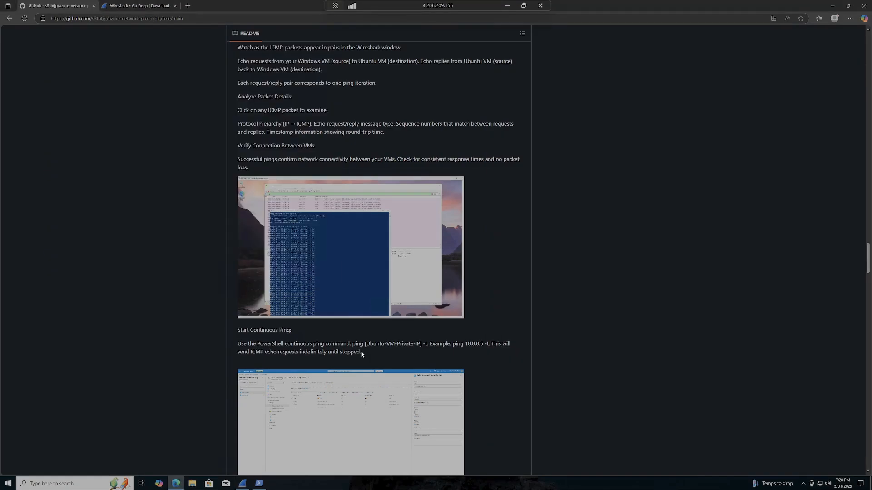
scroll(361, 352, down, 3)
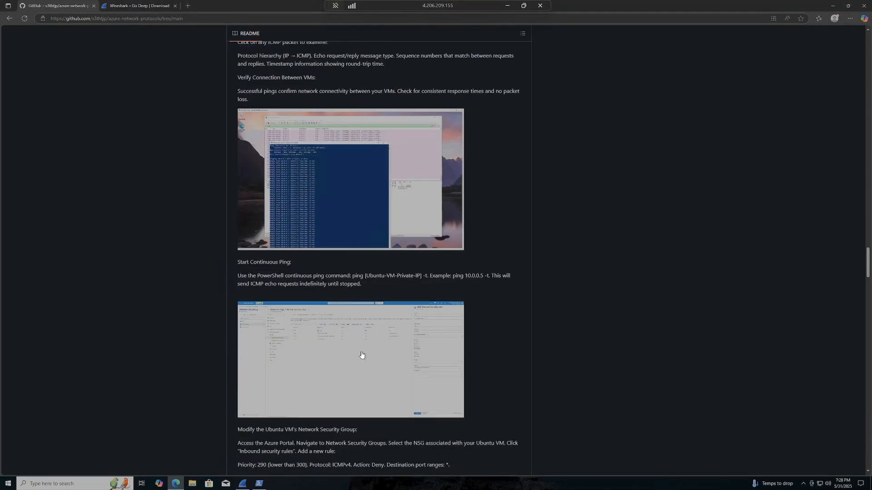
scroll(361, 354, down, 2)
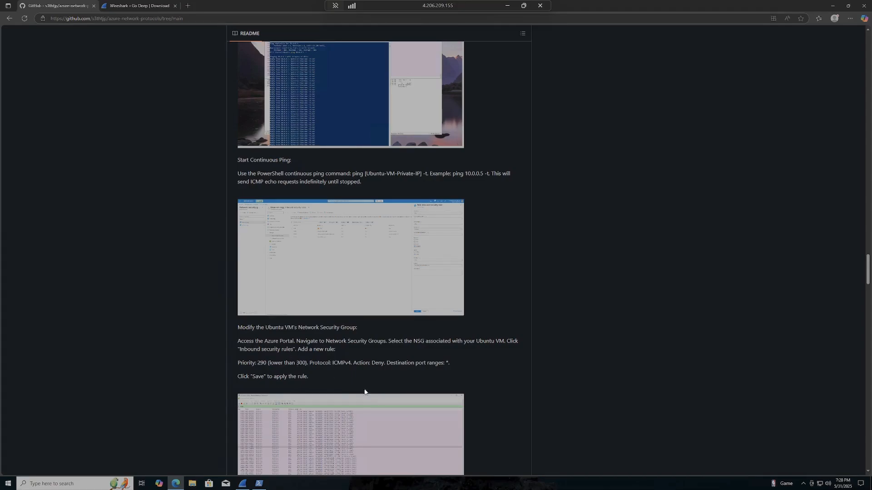
click(259, 484)
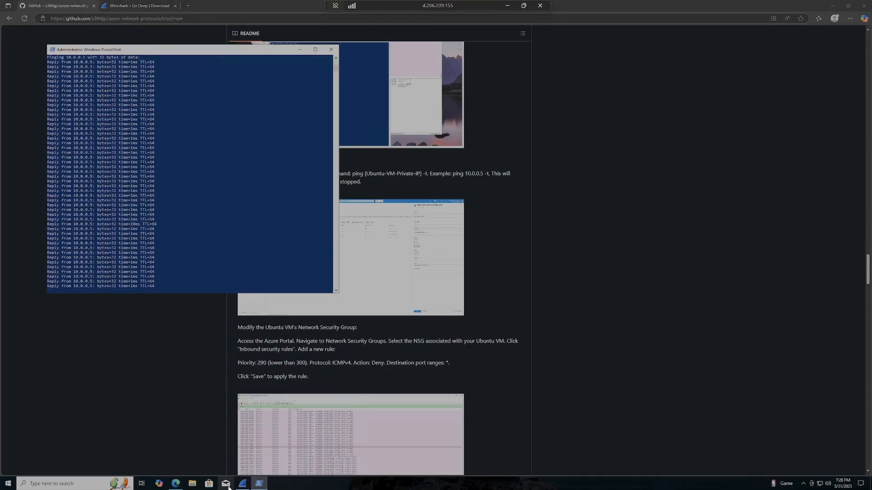
click(242, 484)
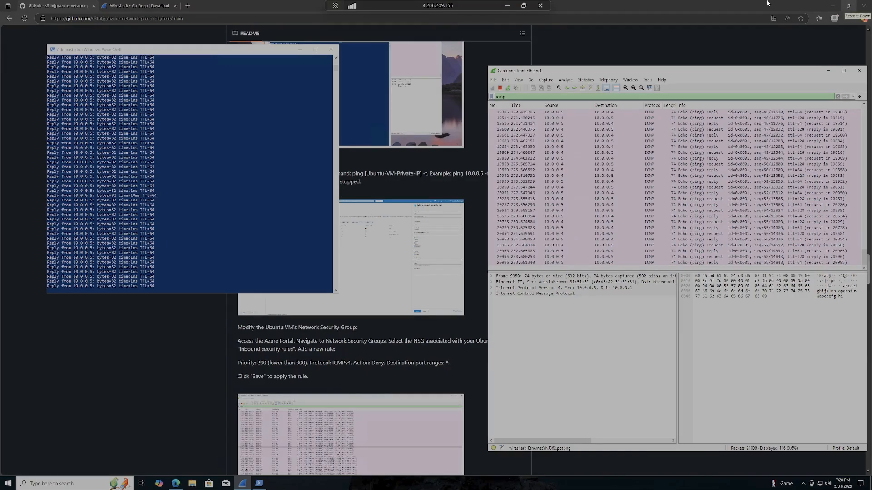
Switch to the host computer's Edge browser and find the README section on modifying the Ubuntu VM's Network Security Group.
click(523, 5)
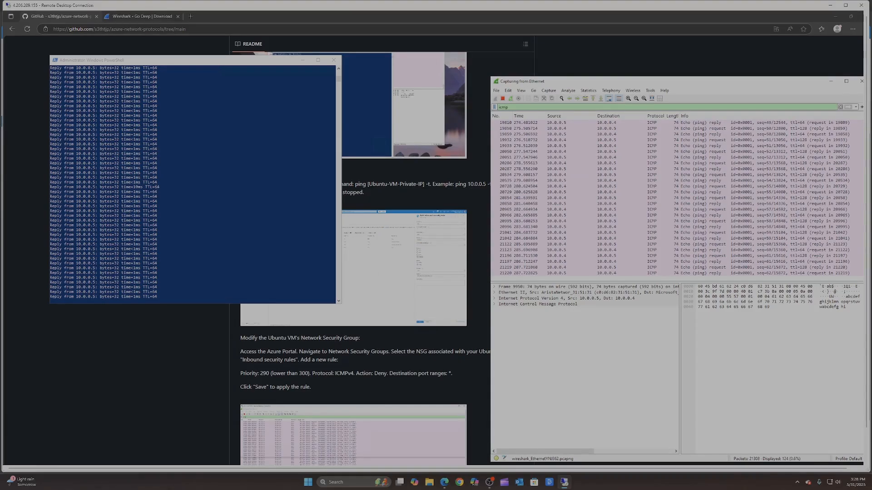
mouse_move(446, 484)
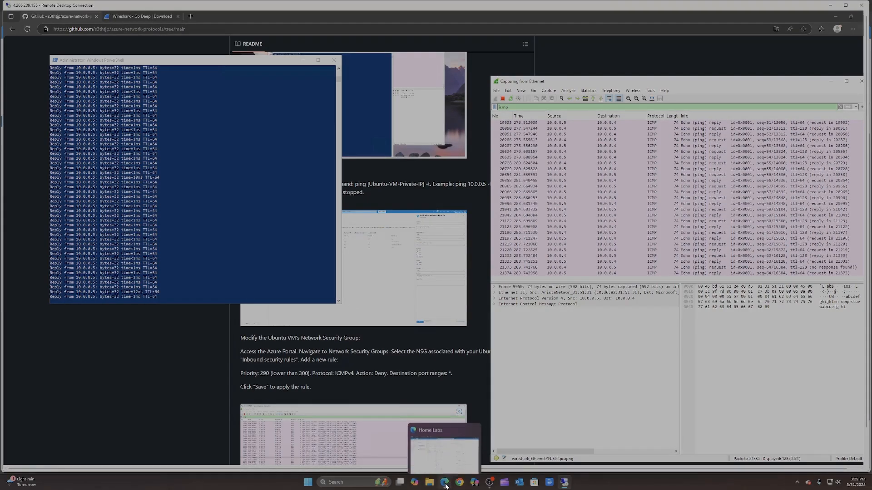
click(440, 447)
click(240, 6)
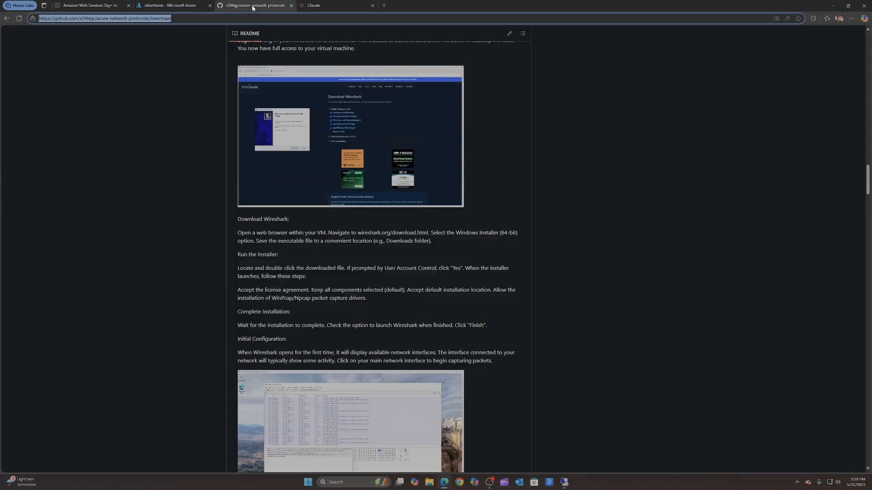
scroll(519, 203, down, 5)
scroll(514, 219, down, 14)
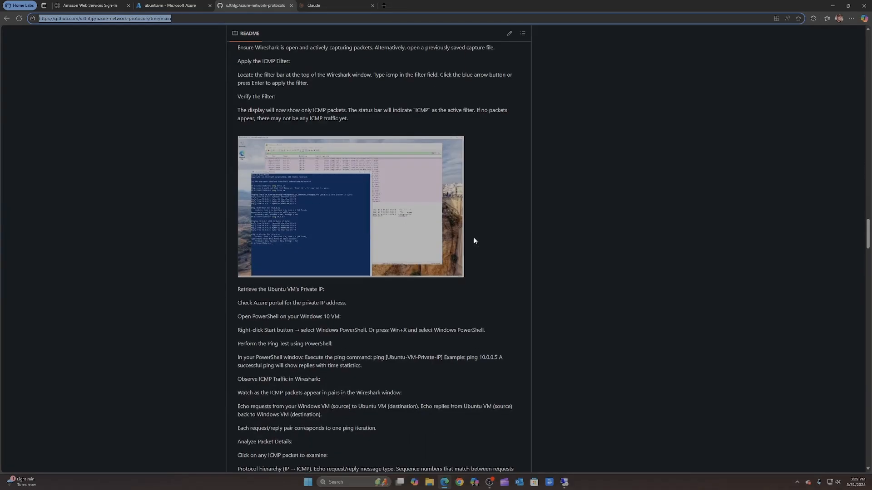
scroll(381, 264, down, 5)
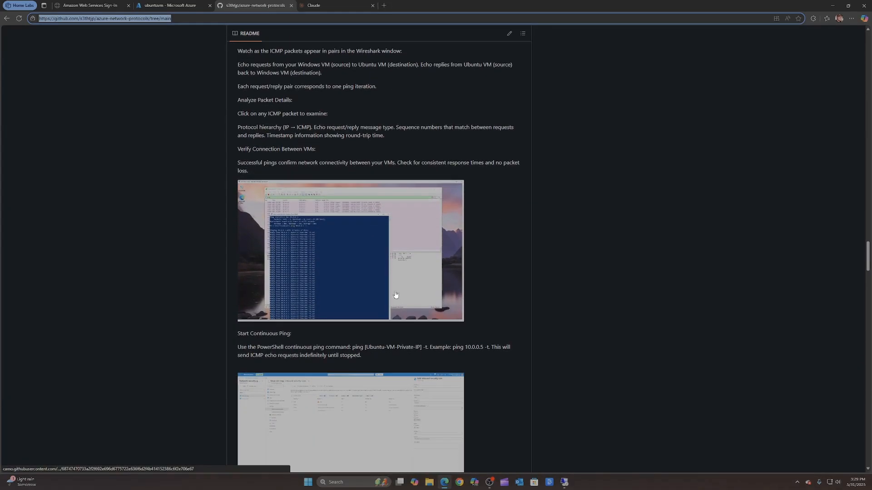
scroll(379, 302, down, 2)
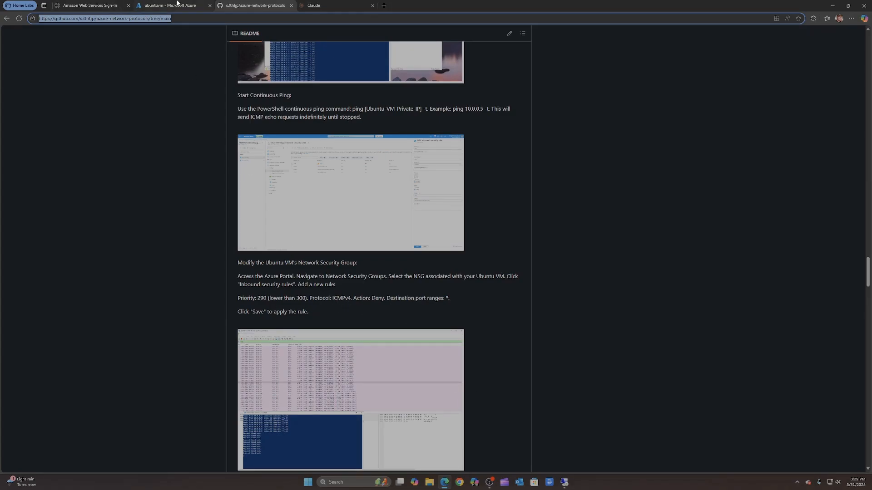
Open the ubuntuvm-nsg network security group in the Azure portal, as the README instructs.
click(164, 7)
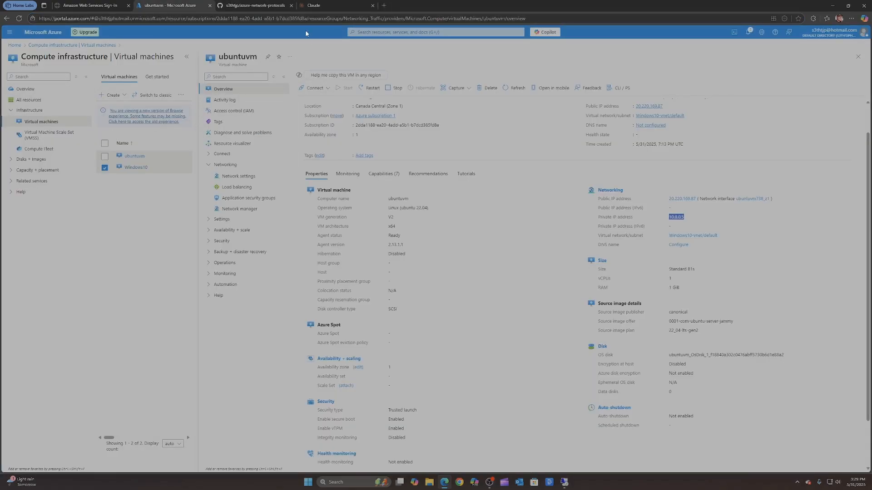
click(254, 5)
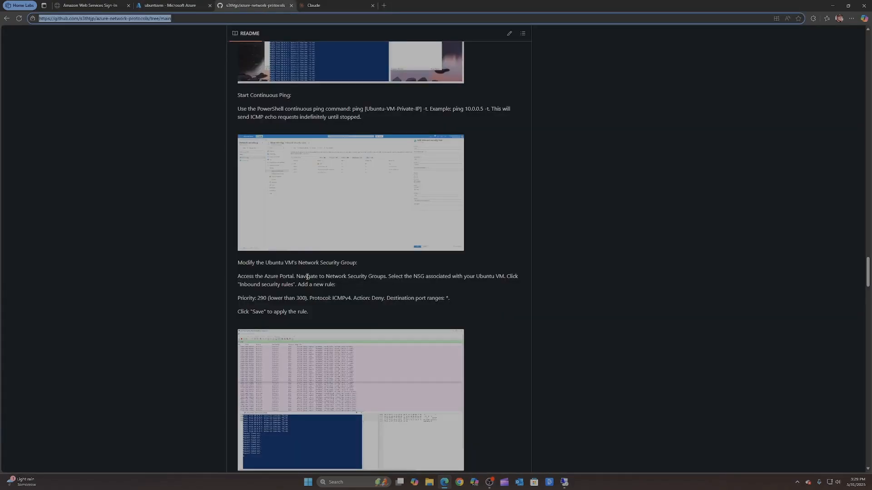
click(142, 5)
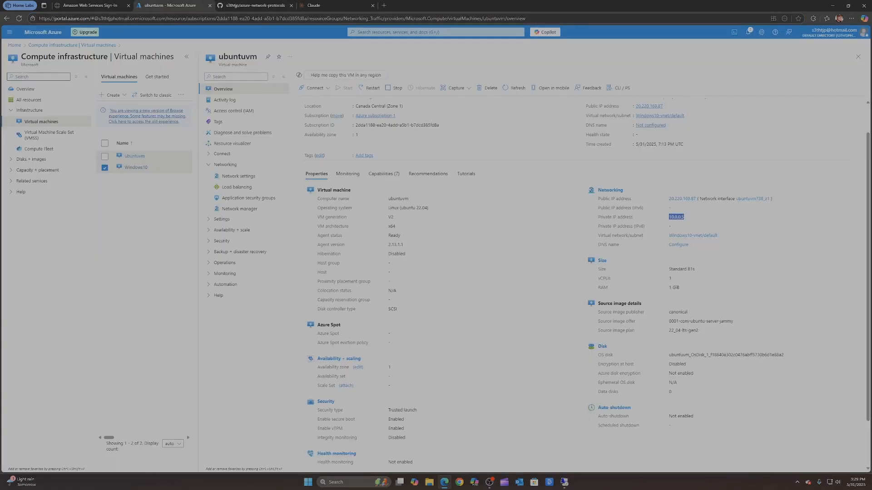
click(19, 47)
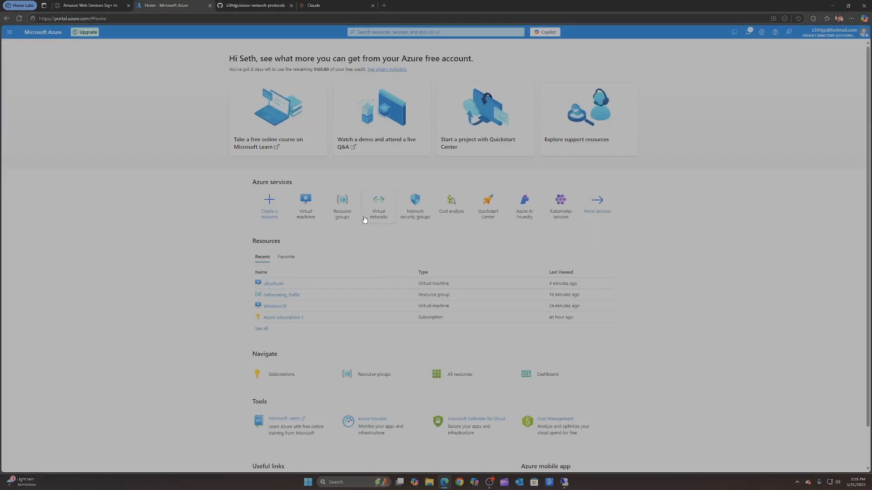
click(413, 212)
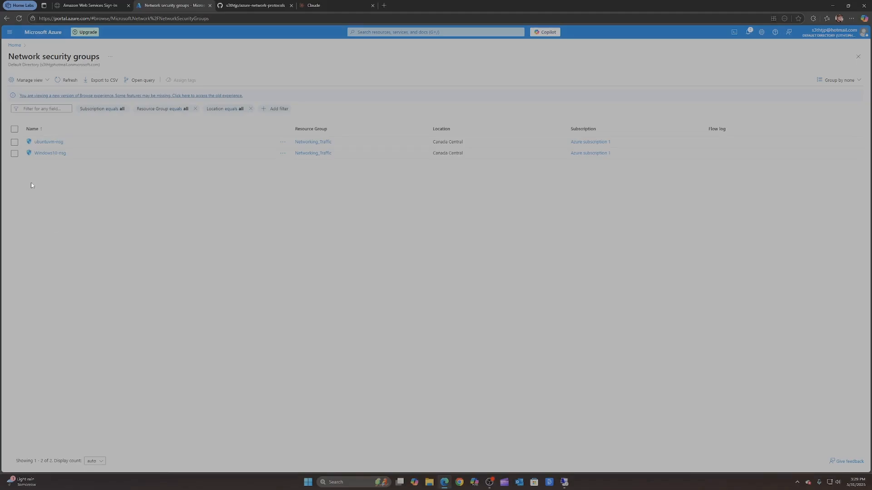
click(243, 5)
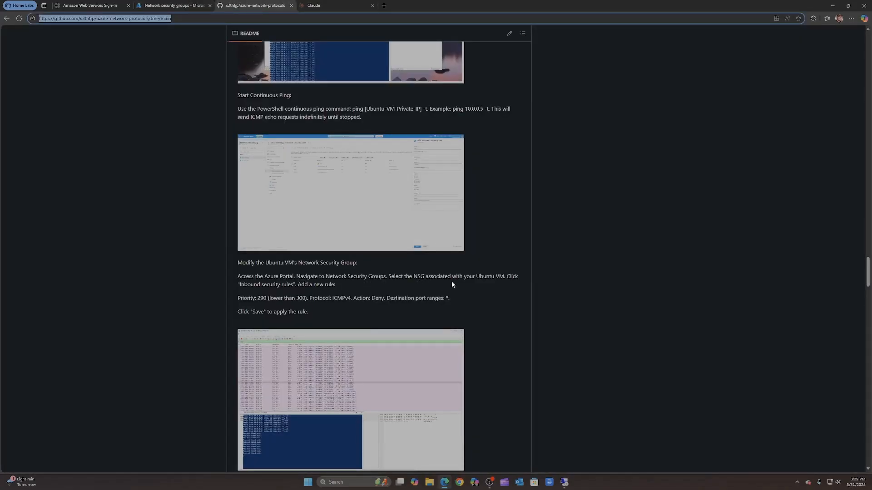
click(182, 7)
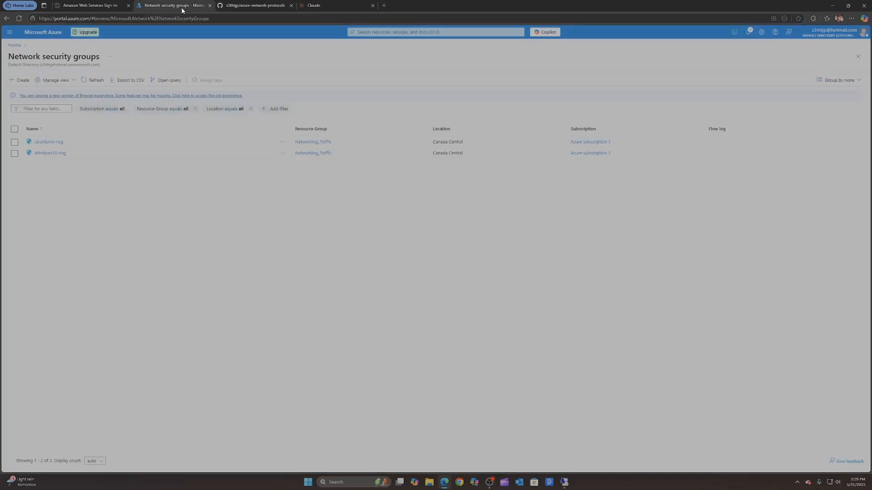
click(43, 143)
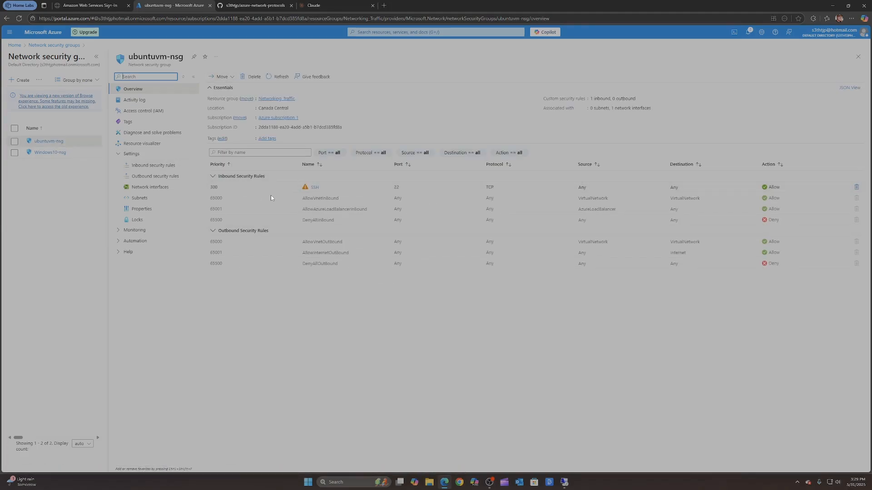
Check the README's rule settings and open the inbound security rules of ubuntuvm-nsg.
click(268, 5)
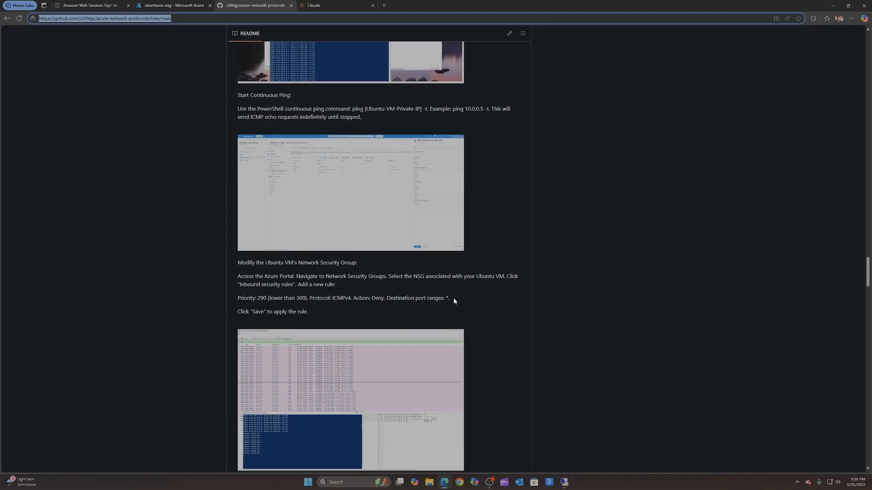
click(150, 5)
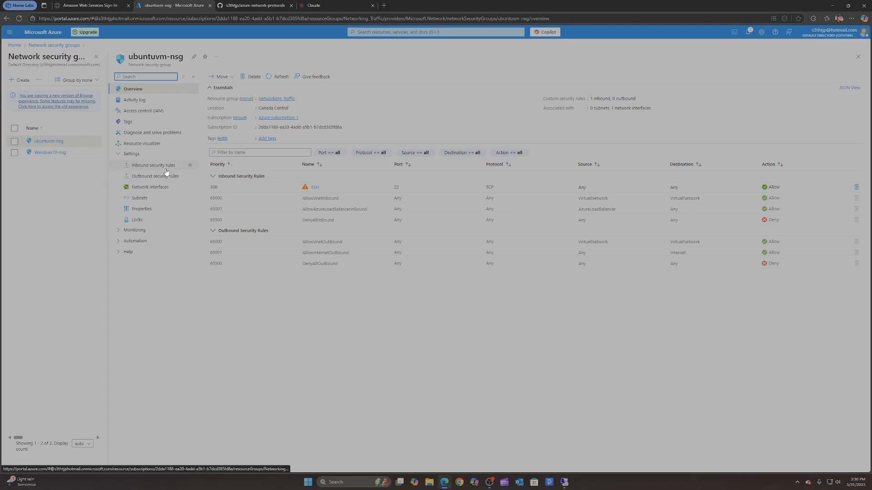
click(231, 6)
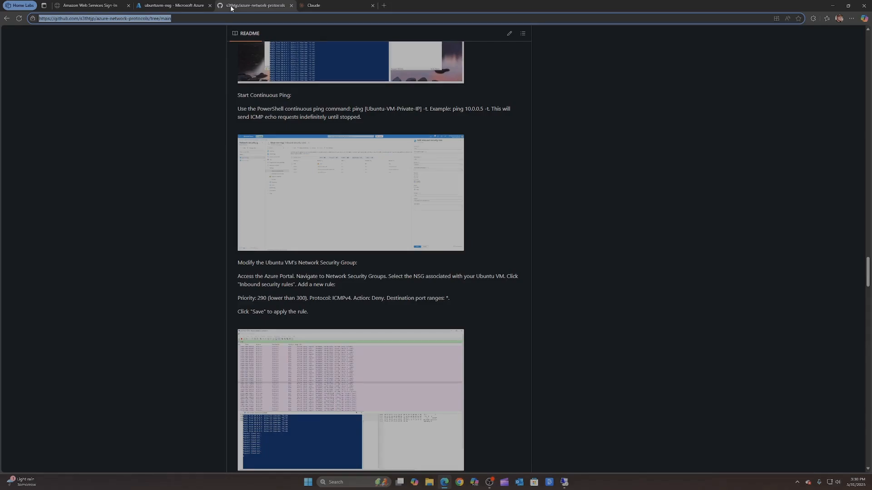
click(189, 9)
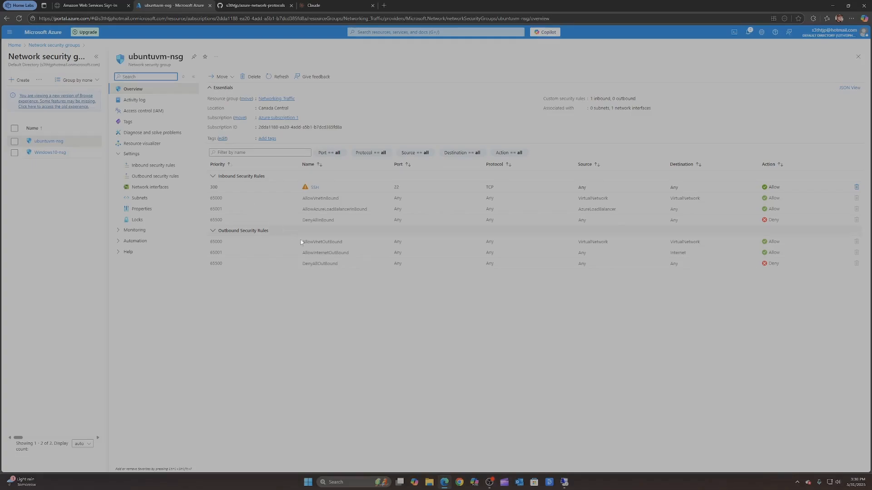
click(156, 167)
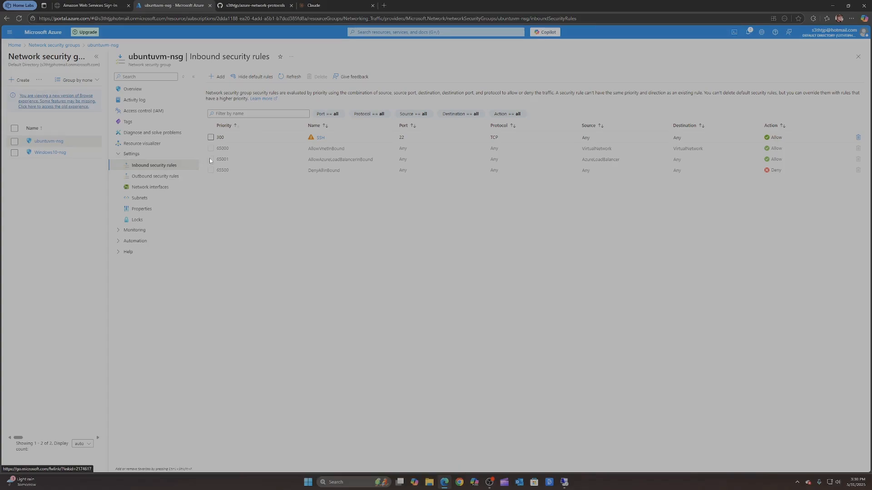
Start a new inbound security rule for ubuntuvm-nsg with destination port ranges * and protocol ICMPv4.
click(218, 78)
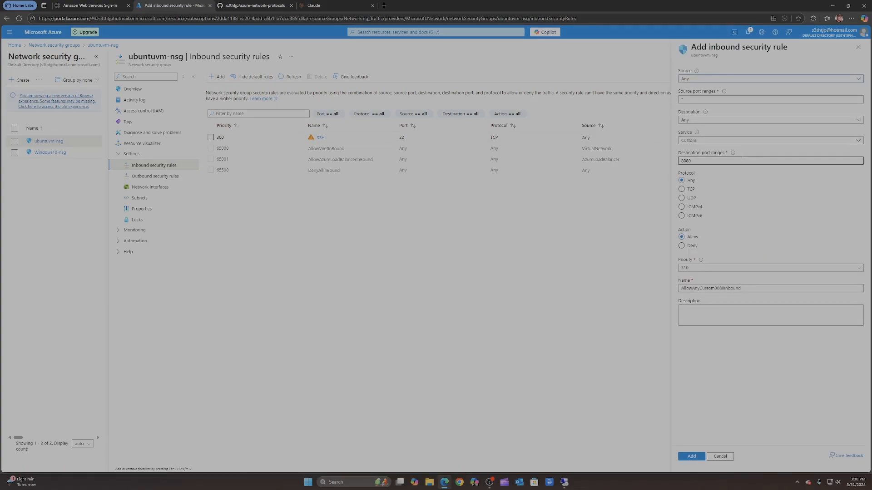
double_click(686, 161)
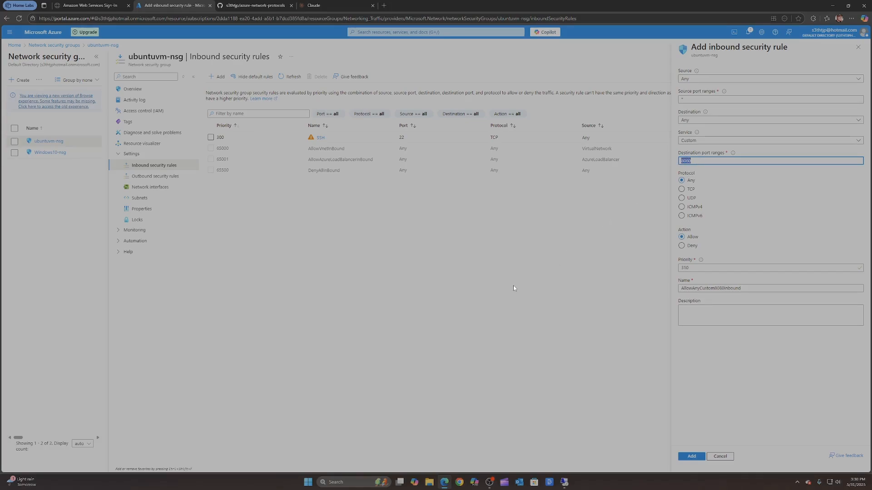
text(*)
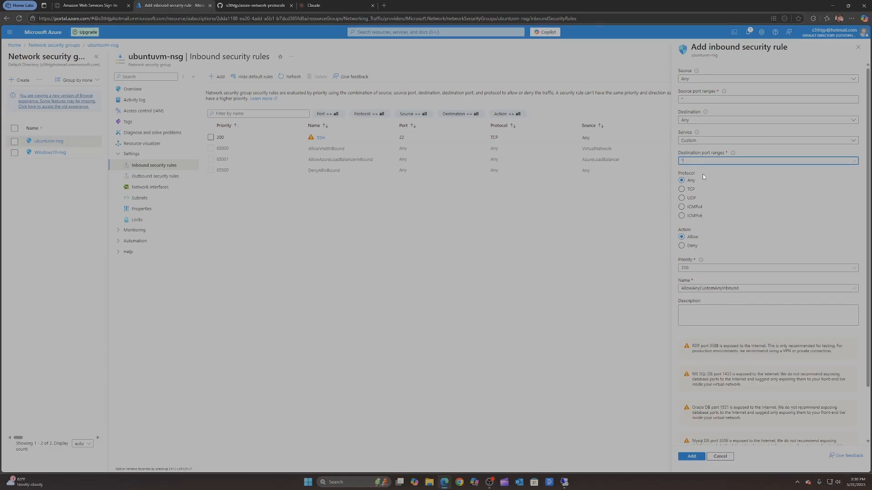
click(681, 207)
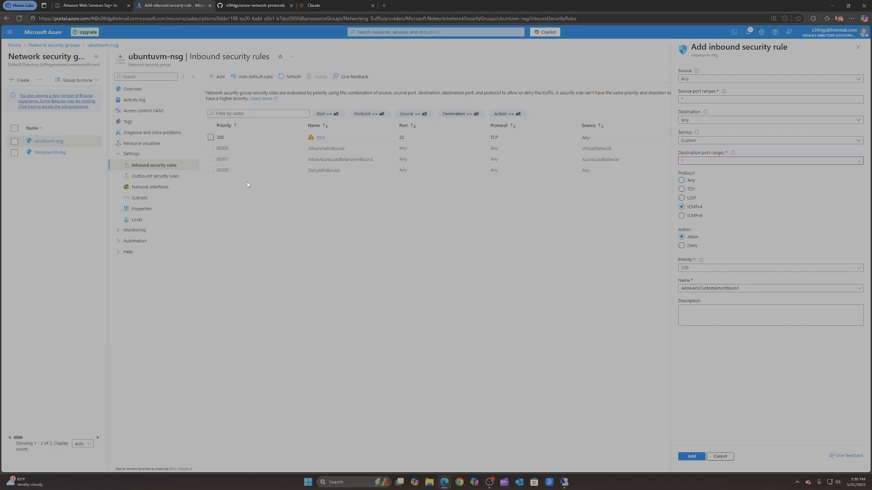
Check the README's rule settings, set the new rule's action to Deny and its priority to 290, and add it.
click(244, 6)
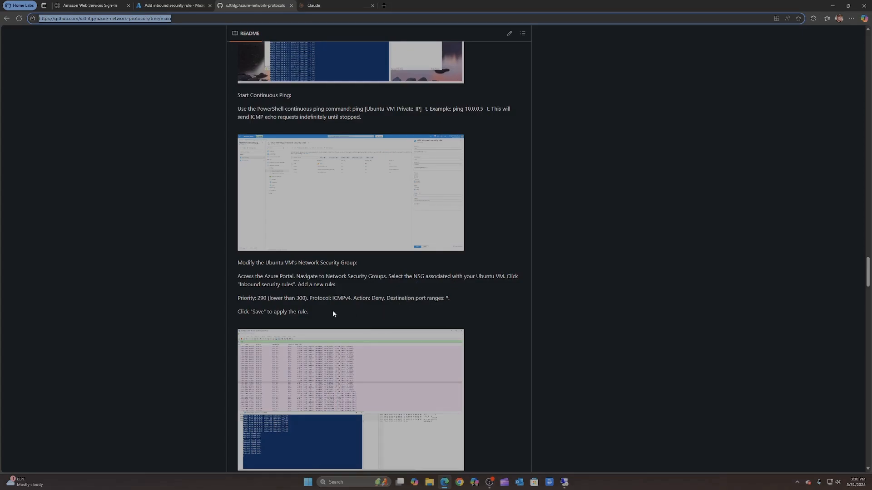
click(167, 7)
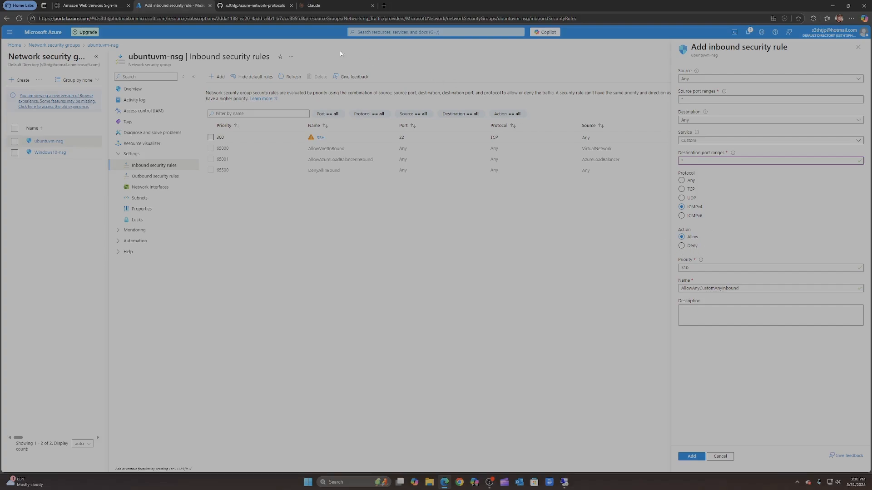
click(237, 7)
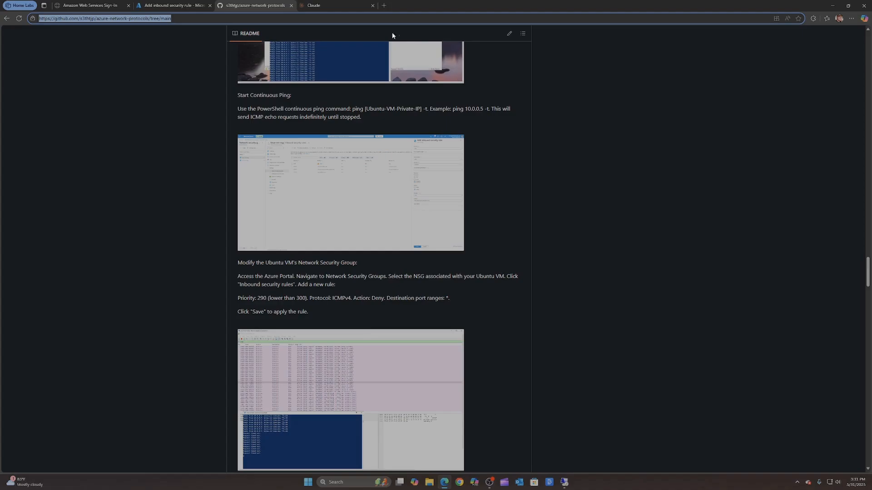
click(190, 6)
click(690, 246)
click(689, 268)
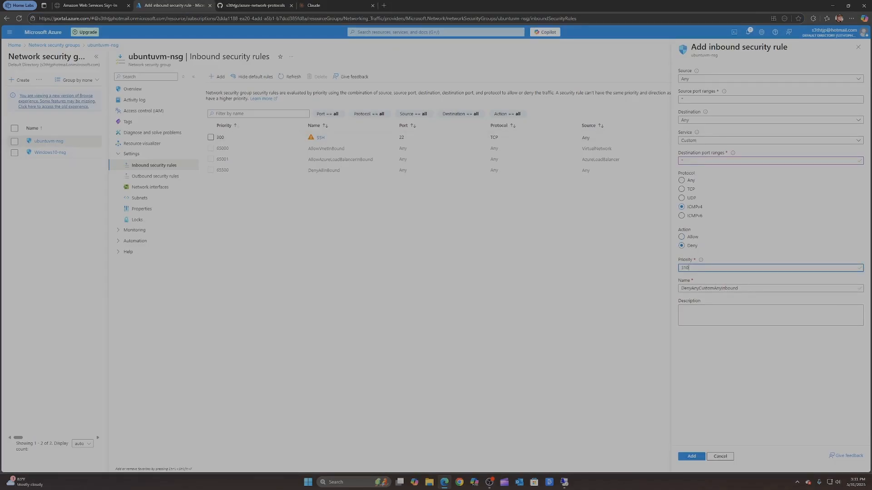
text(290)
click(246, 7)
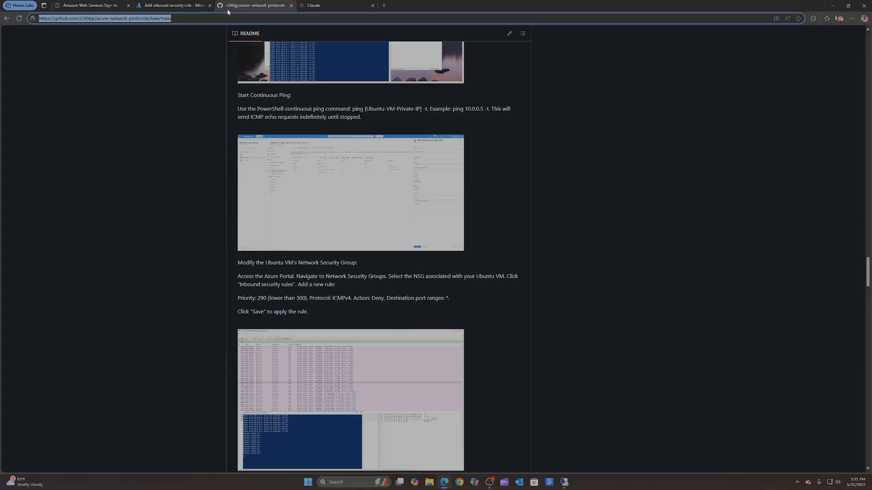
click(190, 7)
click(692, 457)
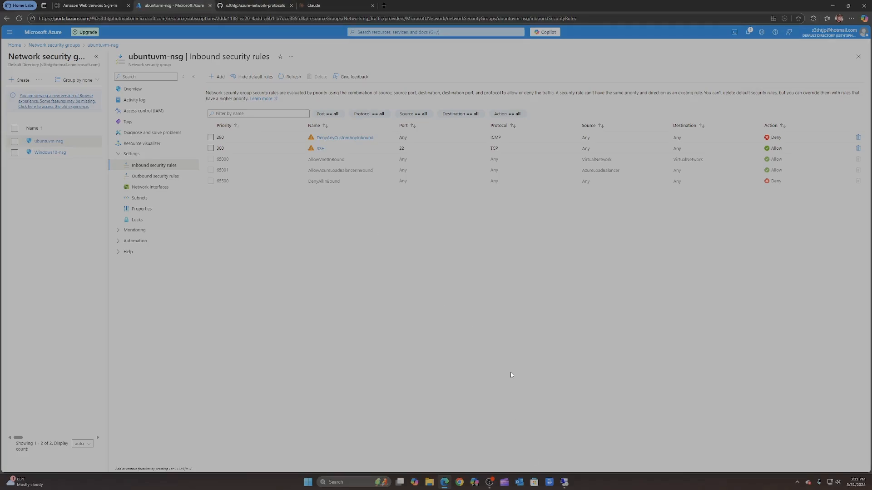
Read the README's section on observing blocked traffic and watch the continuous ping in the Windows 10 VM's PowerShell over Remote Desktop.
click(214, 7)
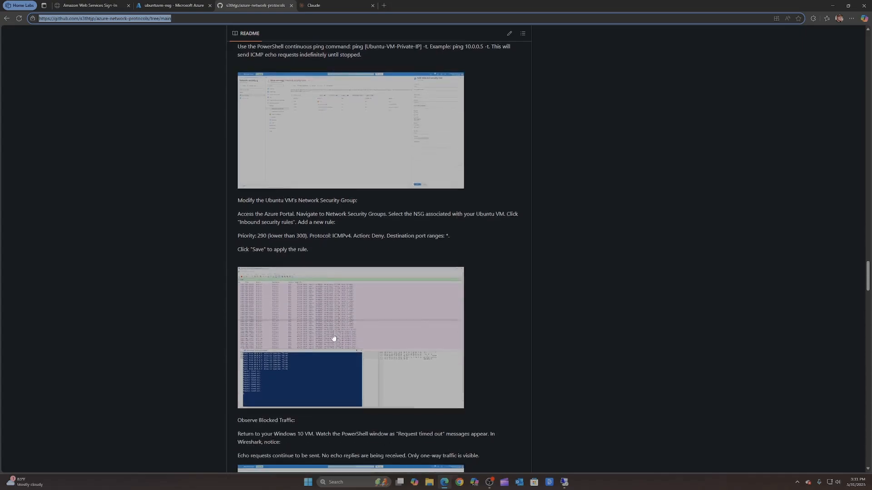
scroll(337, 340, down, 6)
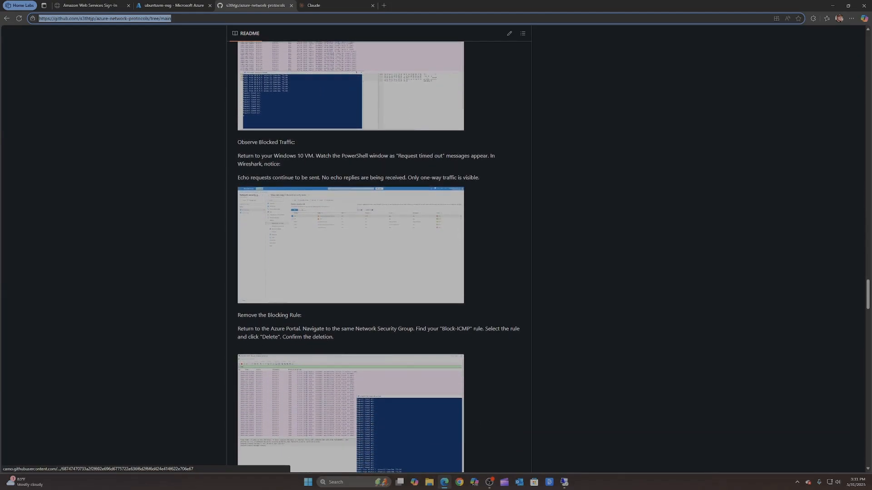
click(564, 484)
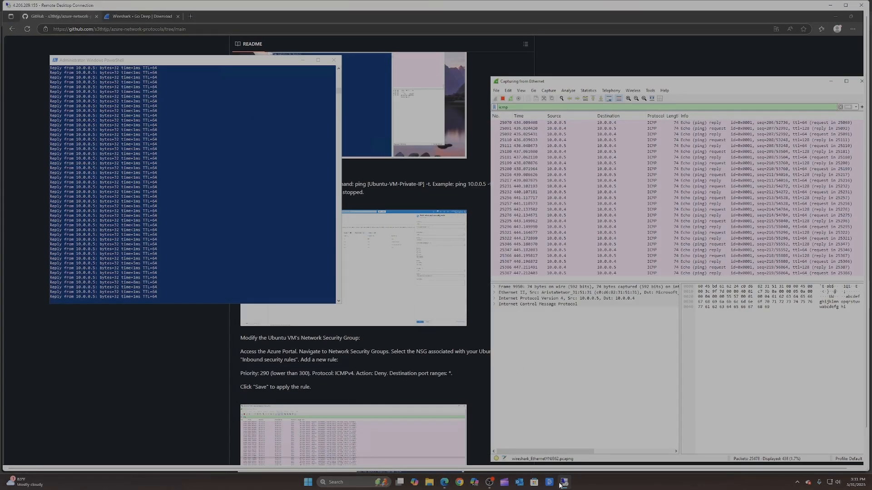
click(845, 4)
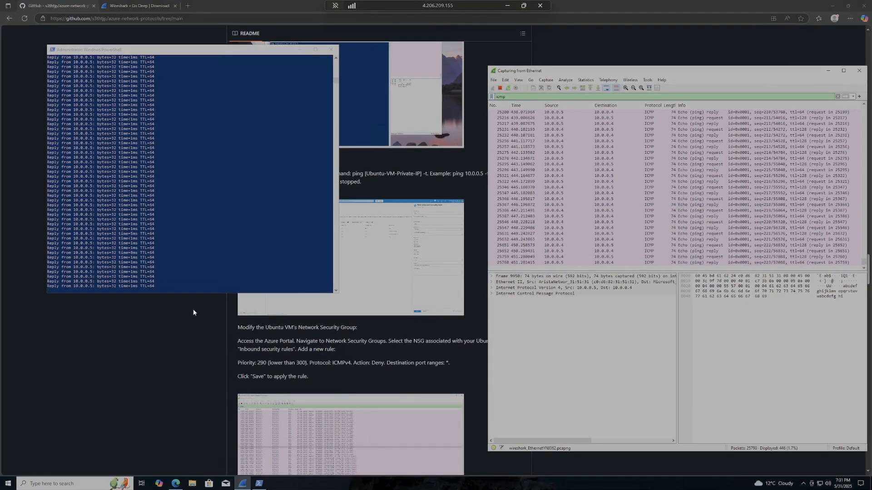
click(214, 247)
scroll(146, 254, down, 3)
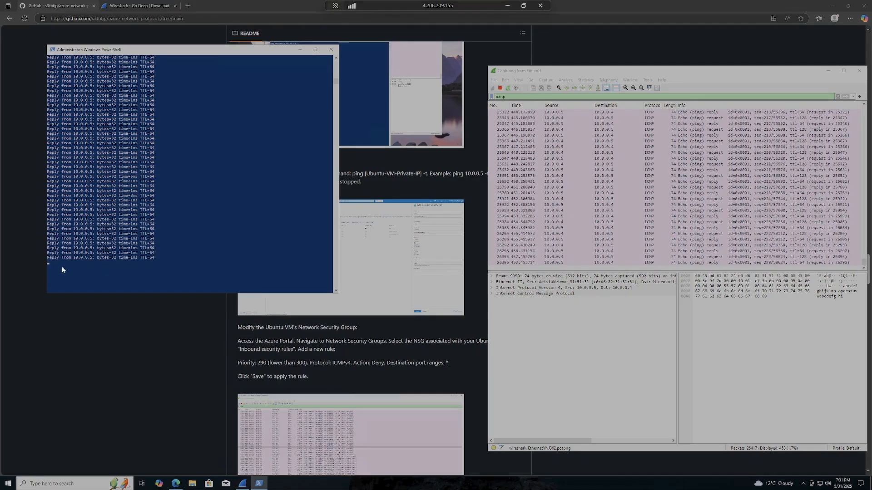
scroll(200, 241, down, 1)
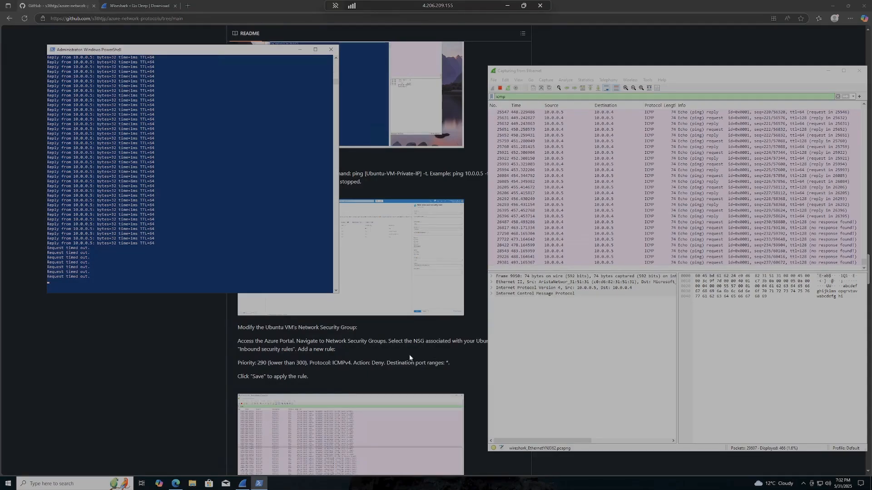
Follow the README's removal instructions in the host computer's Azure portal and delete the priority 290 ICMP deny rule from ubuntuvm-nsg.
click(361, 369)
scroll(361, 370, down, 2)
scroll(362, 373, down, 3)
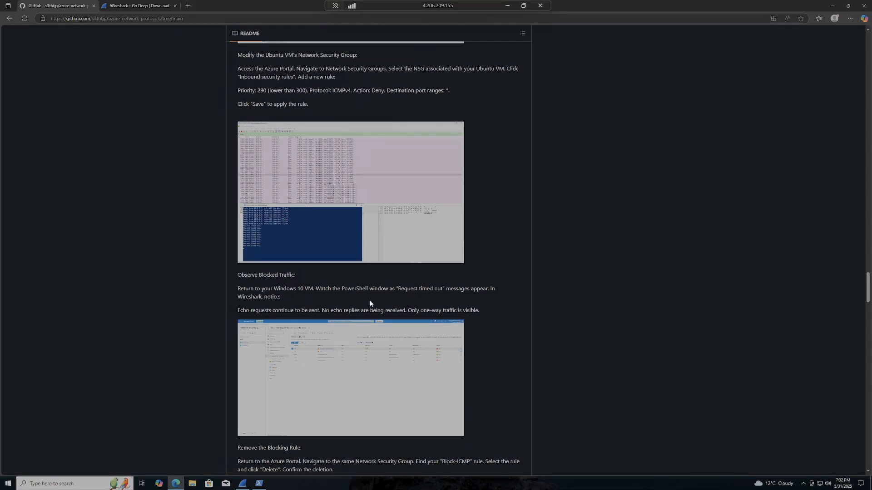
scroll(369, 300, down, 1)
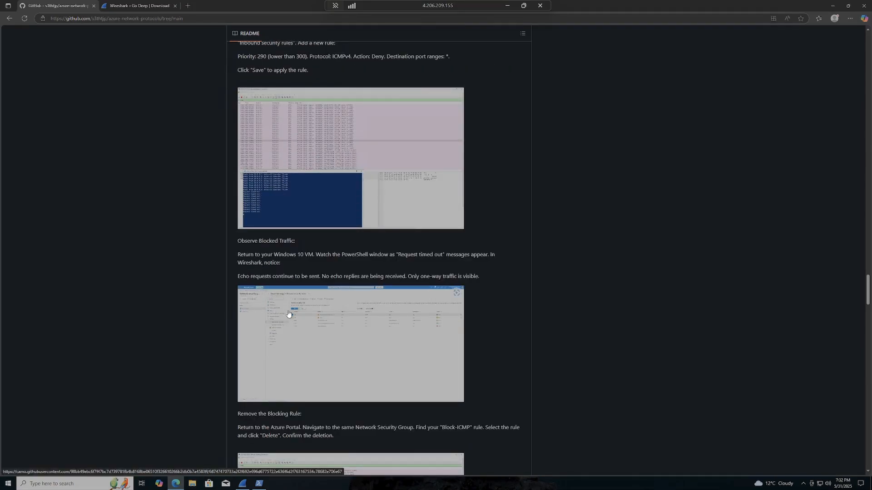
scroll(303, 331, down, 1)
scroll(343, 372, down, 1)
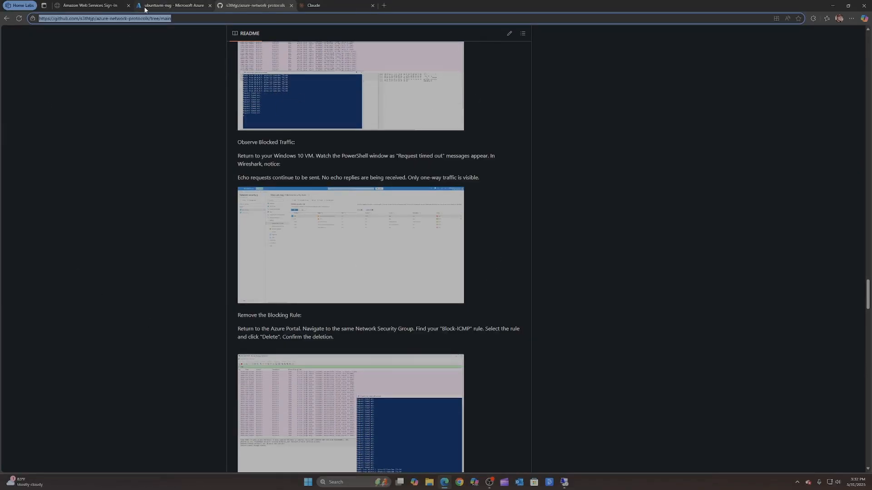
click(144, 9)
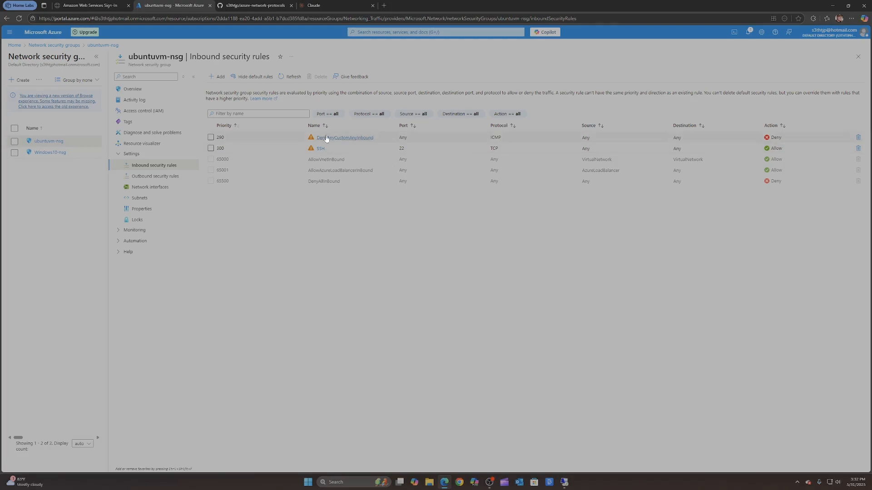
click(210, 137)
click(858, 137)
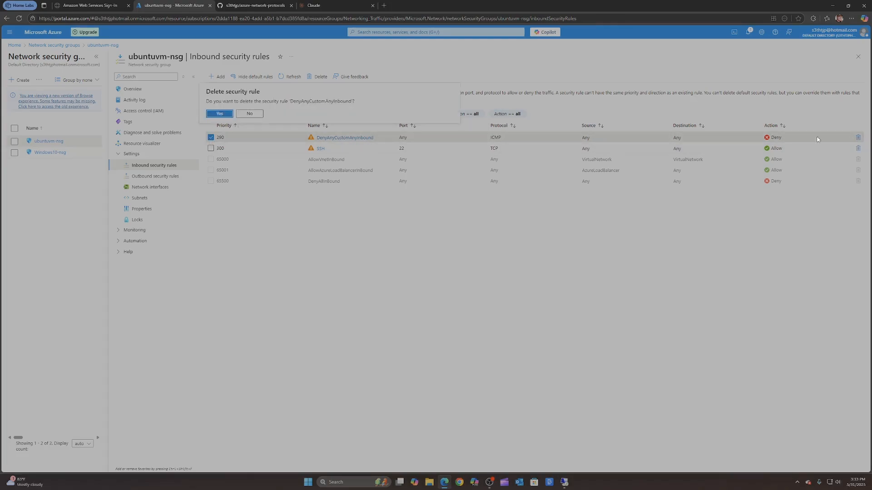
click(220, 114)
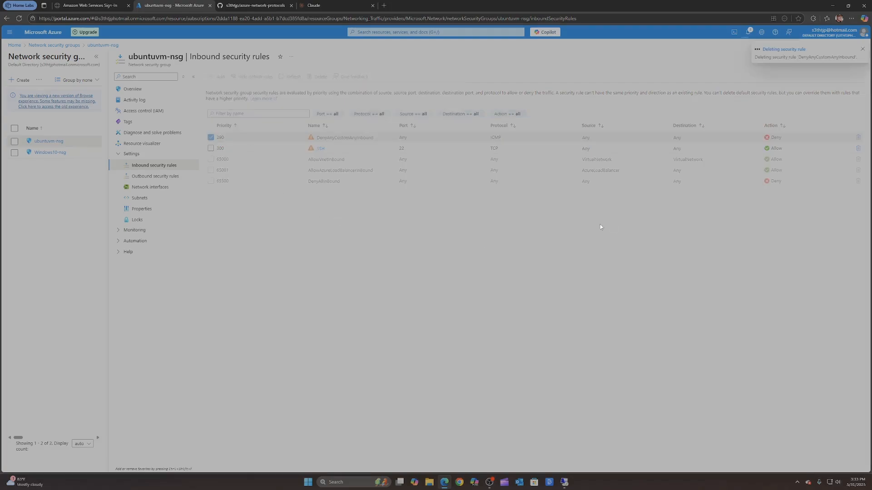
Return to the Windows 10 VM's Remote Desktop session and watch the ping in PowerShell and Wireshark.
click(564, 481)
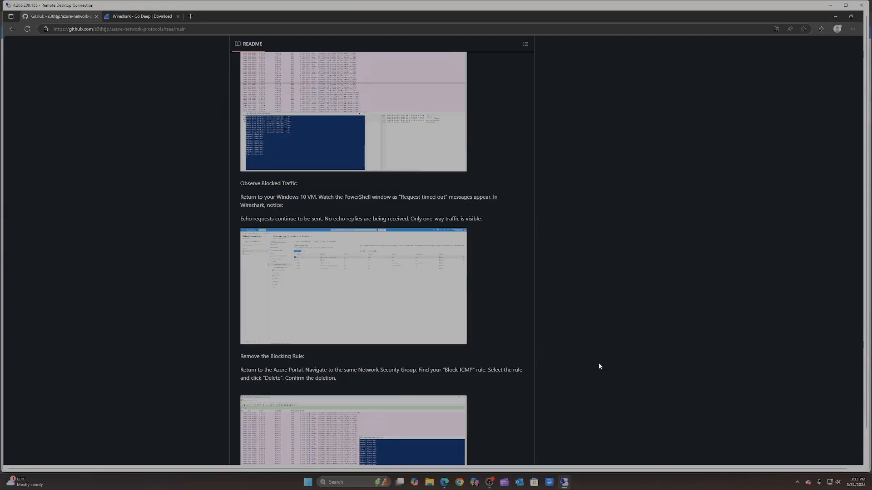
click(845, 9)
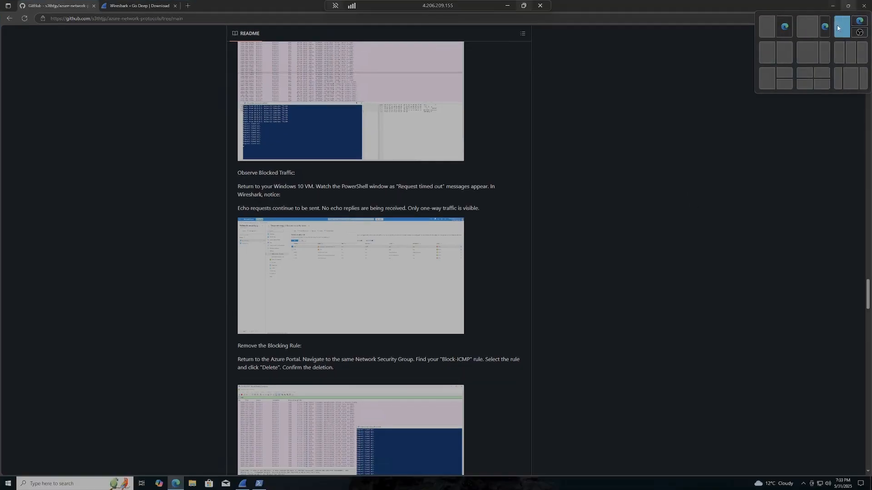
click(258, 484)
click(244, 484)
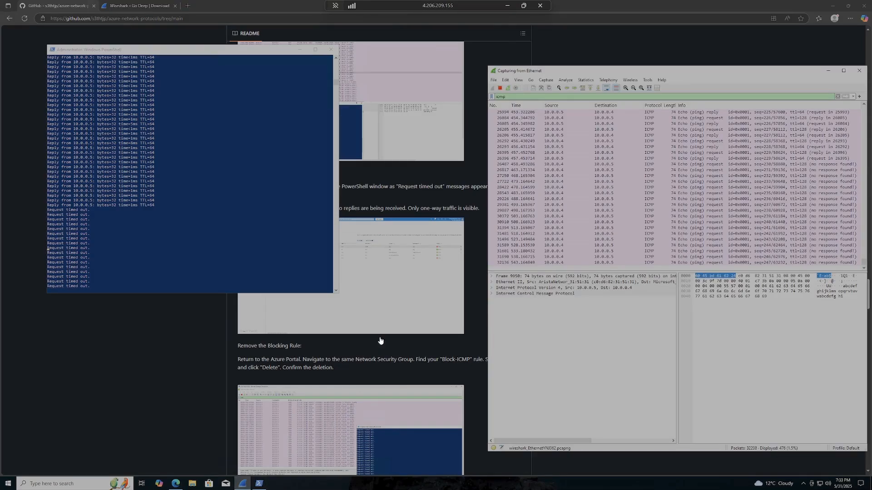
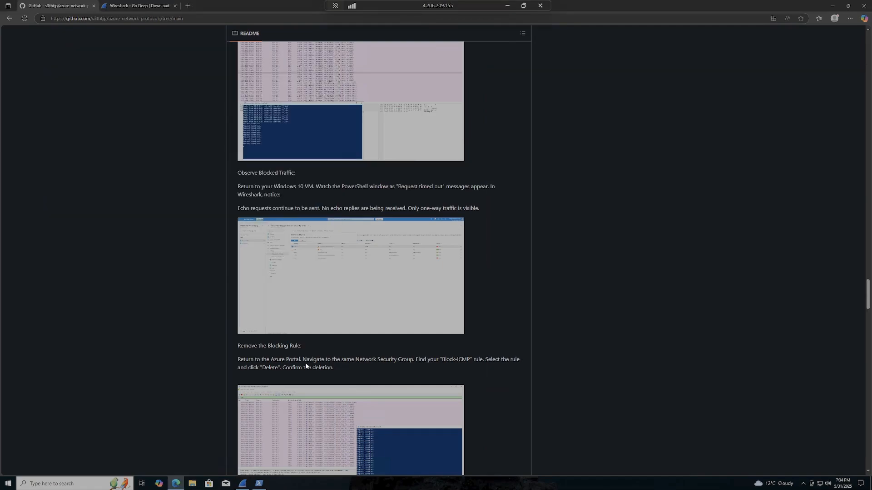
Stop the continuous ping in PowerShell as the README instructs, and check the ICMP traffic in Wireshark.
scroll(306, 366, down, 5)
scroll(306, 374, down, 4)
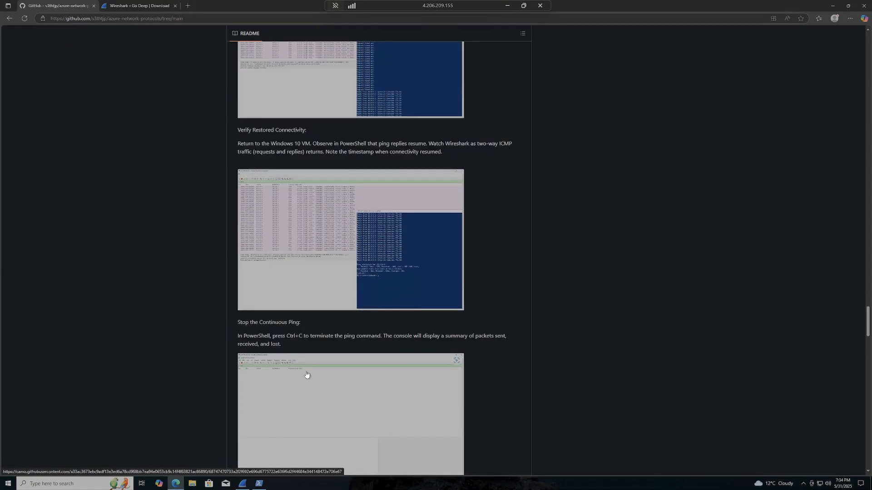
scroll(306, 375, down, 1)
click(260, 484)
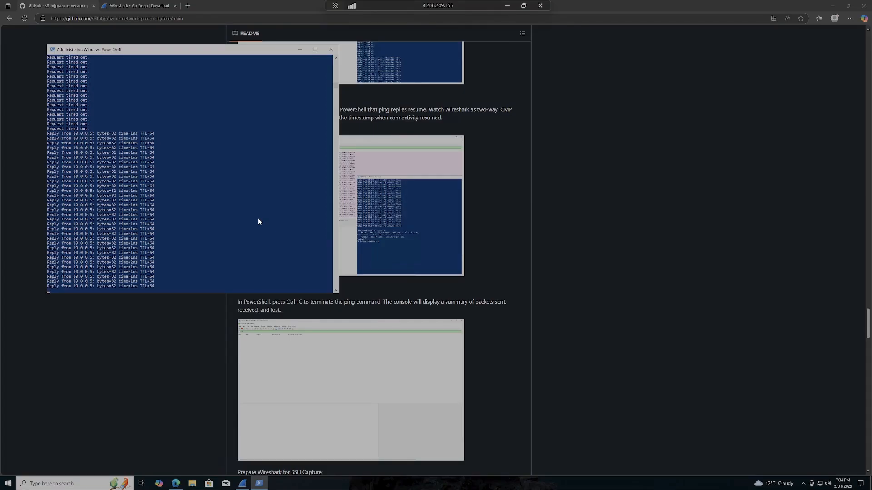
key(ctrl+c)
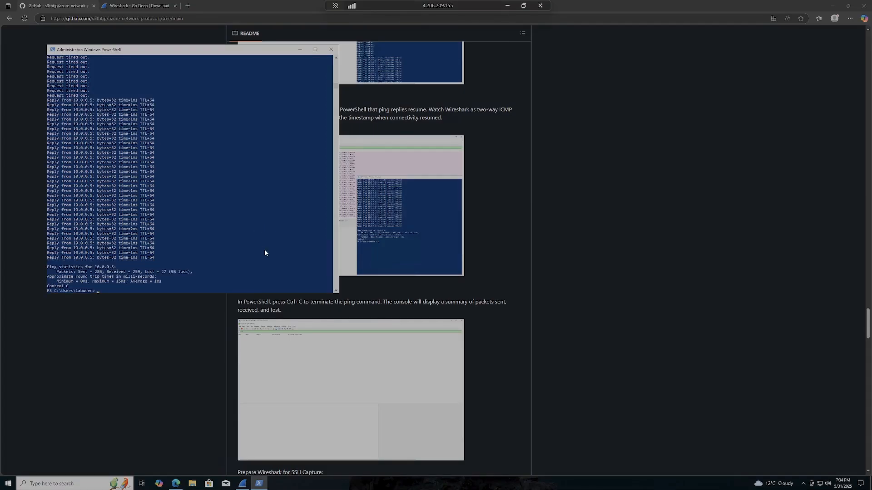
key(alt+Tab)
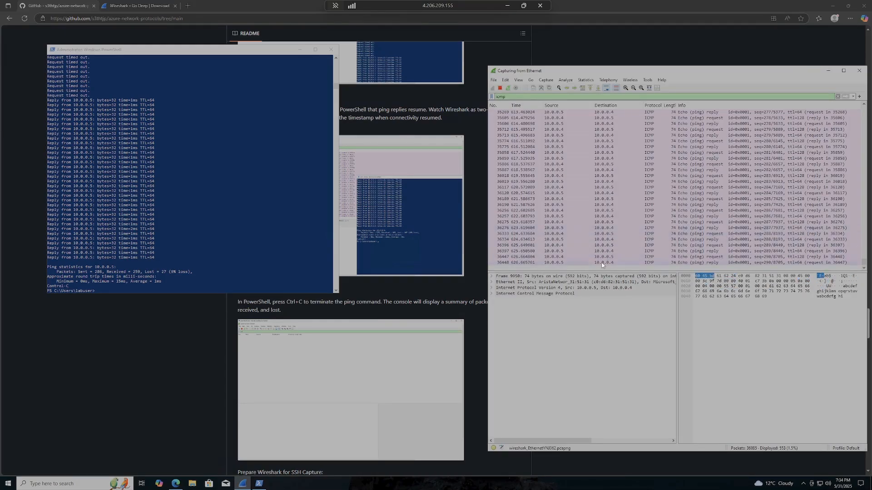
Read the README's SSH capture instructions, and in Wireshark stop the running capture and clear the icmp display filter.
click(203, 352)
scroll(204, 357, down, 5)
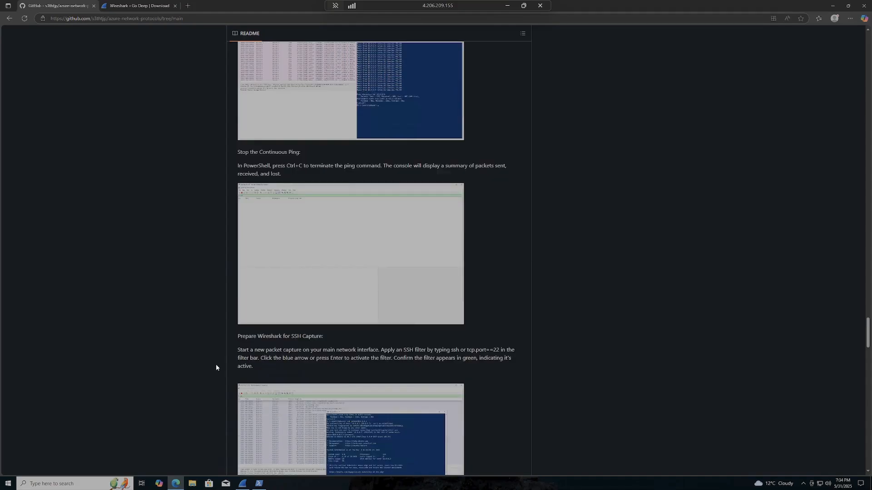
scroll(218, 368, down, 1)
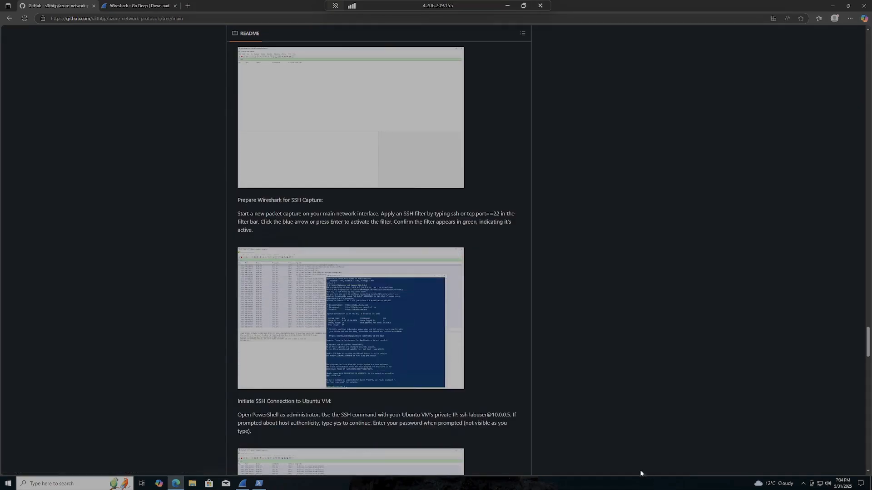
click(242, 483)
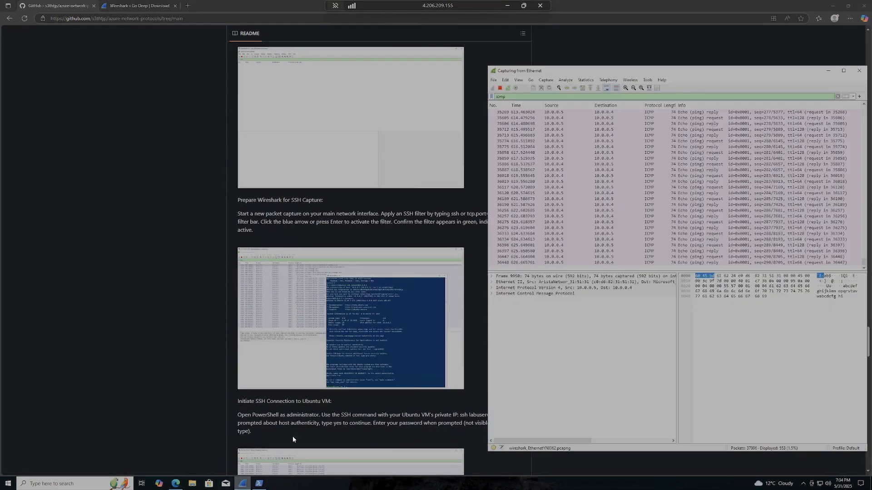
click(500, 89)
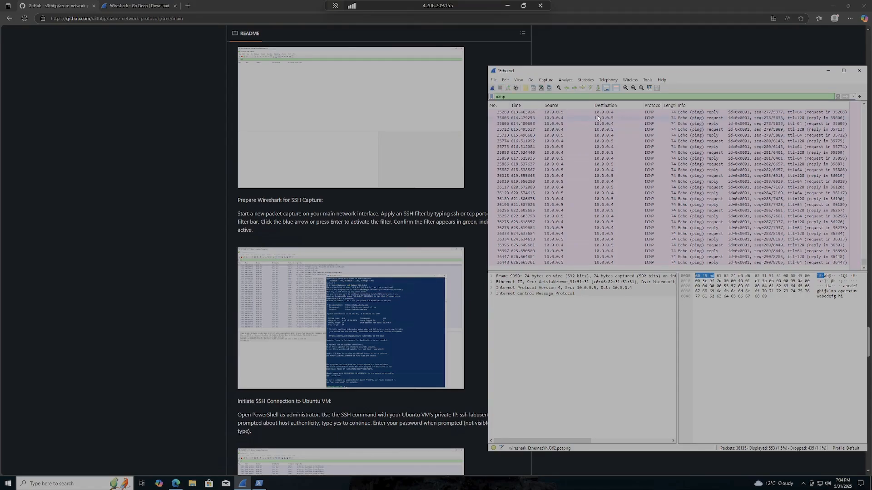
click(838, 96)
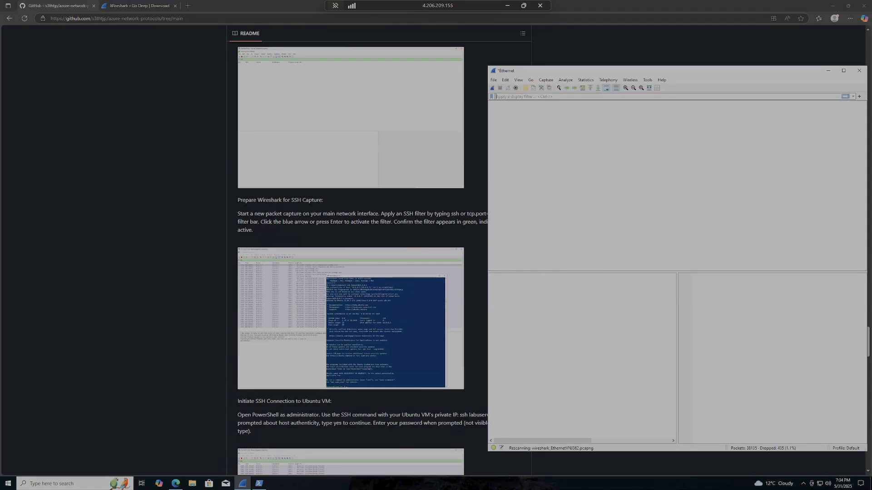
Start a new Wireshark capture without saving the previous packets and apply the display filter ssh.
click(492, 89)
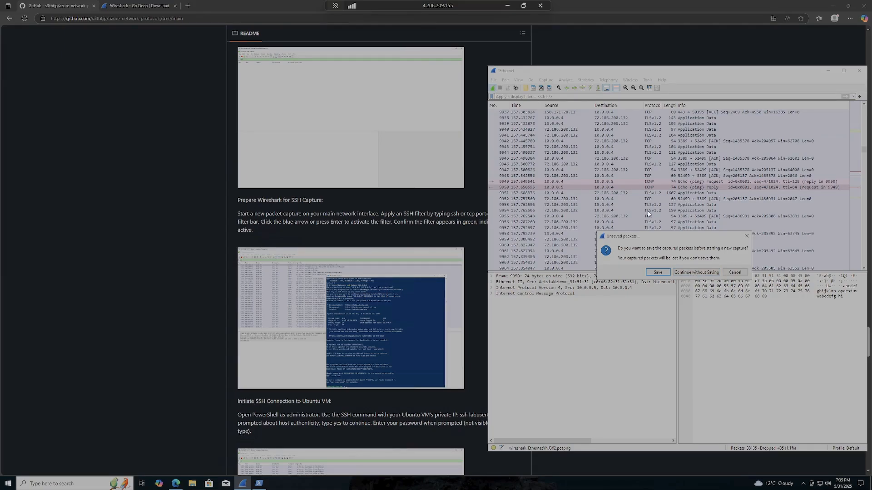
click(690, 272)
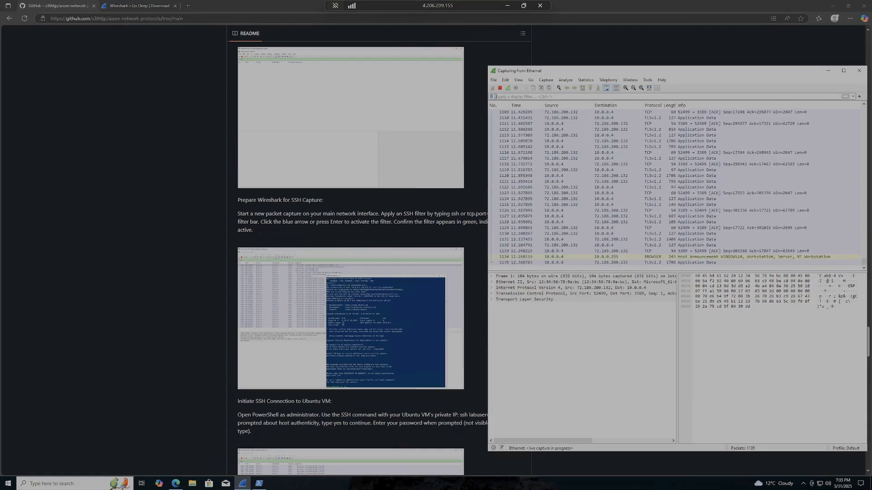
text(ssh)
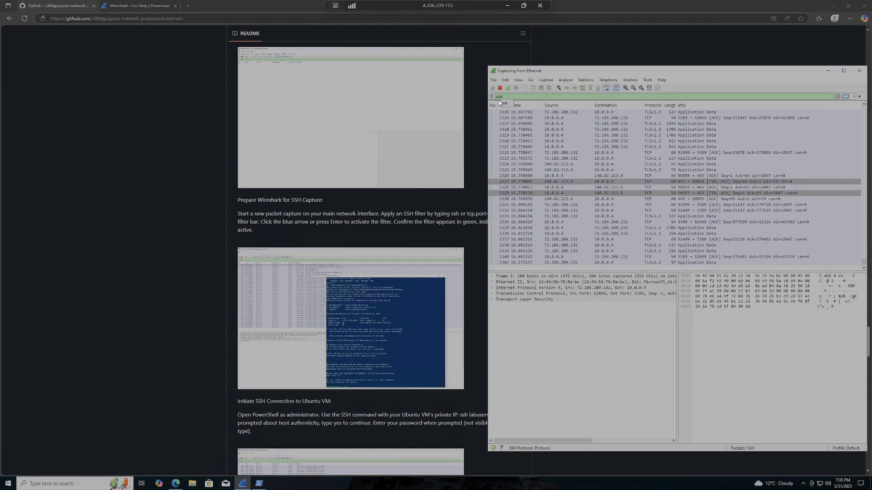
key(Escape)
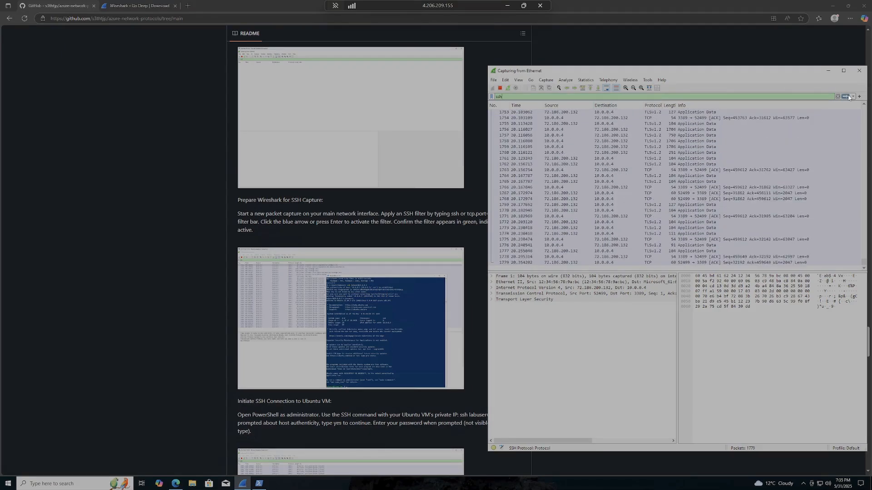
key(Return)
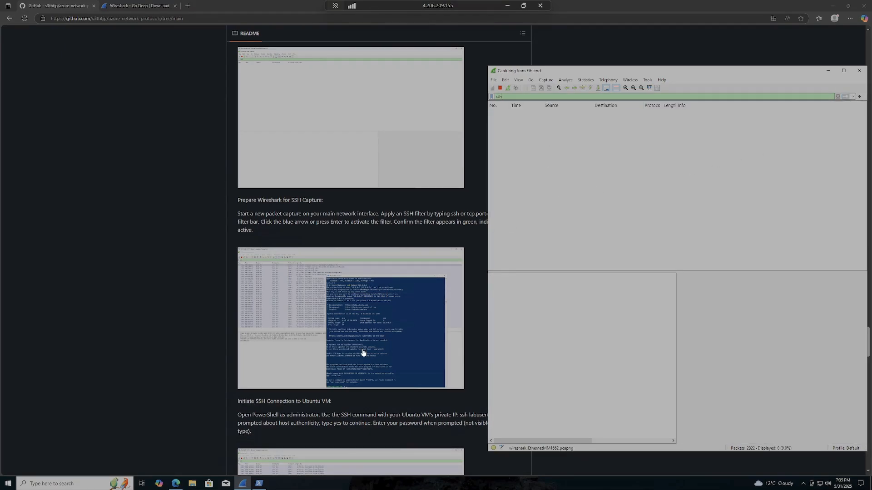
click(213, 233)
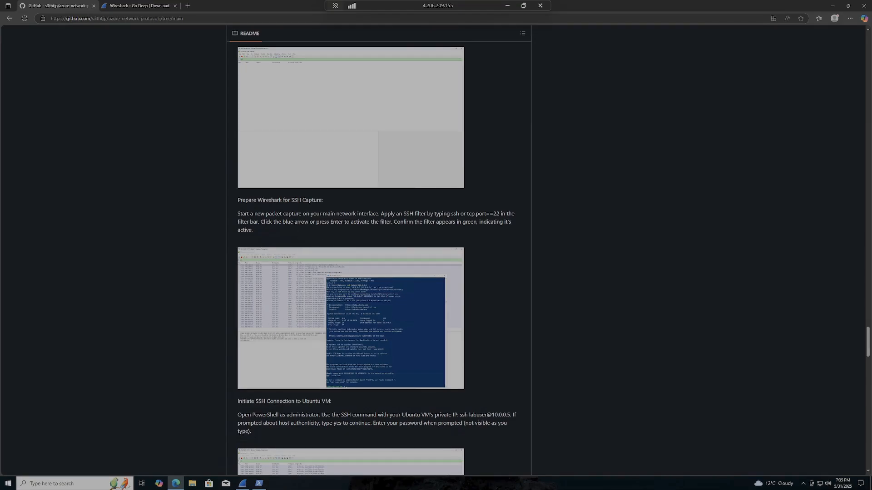
scroll(260, 405, down, 1)
scroll(246, 390, down, 2)
scroll(247, 308, down, 1)
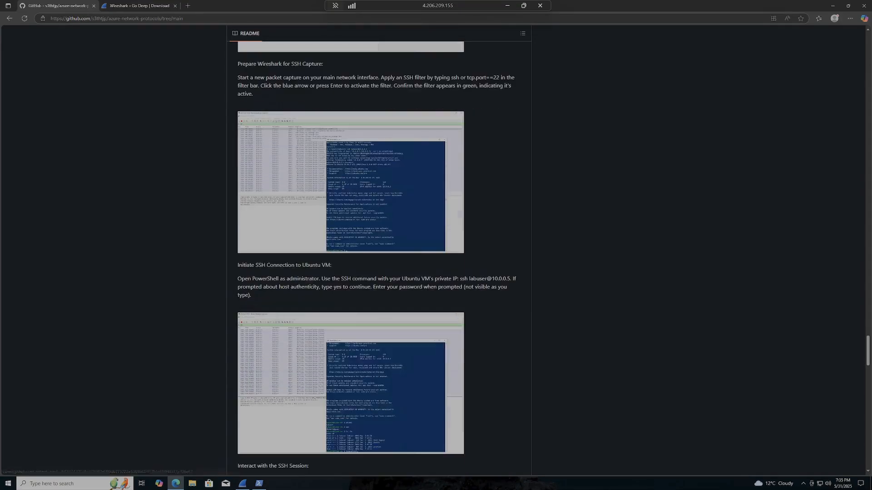
scroll(248, 308, down, 2)
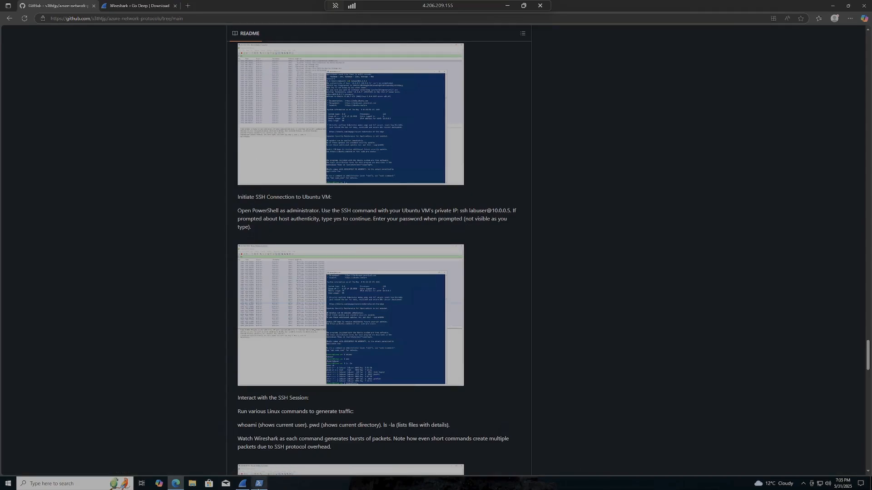
click(259, 485)
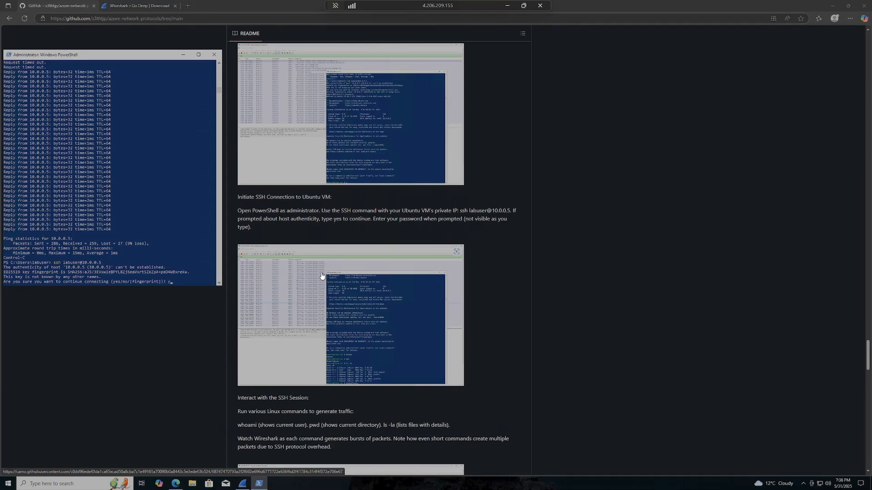
text(s)
key(Return)
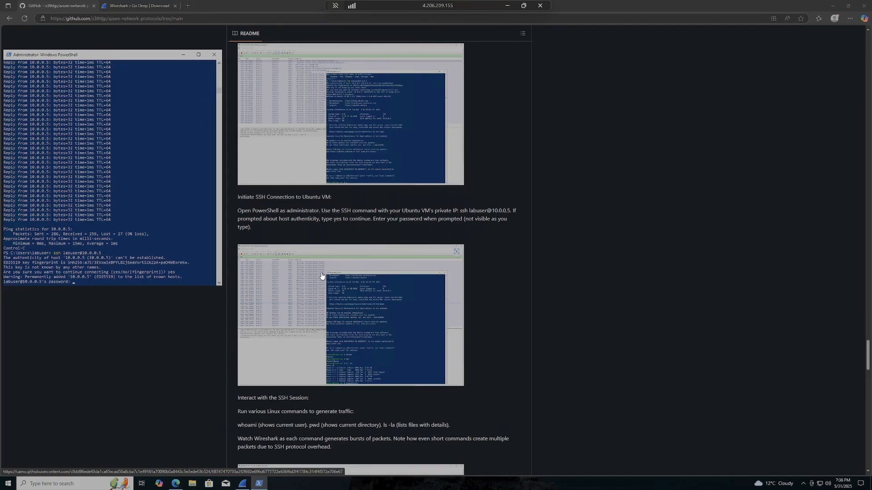
key(Return)
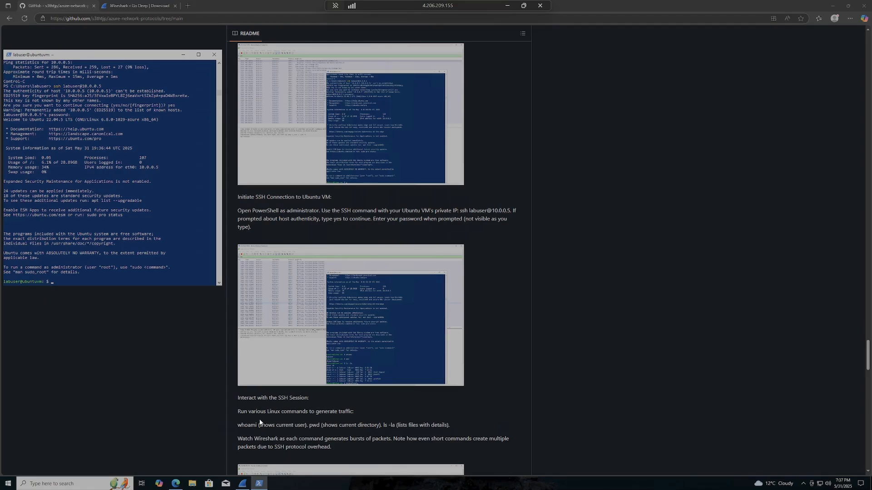
Bring up Wireshark beside the SSH session and run whoami, pwd and ls -la on the Ubuntu VM to generate traffic.
click(245, 483)
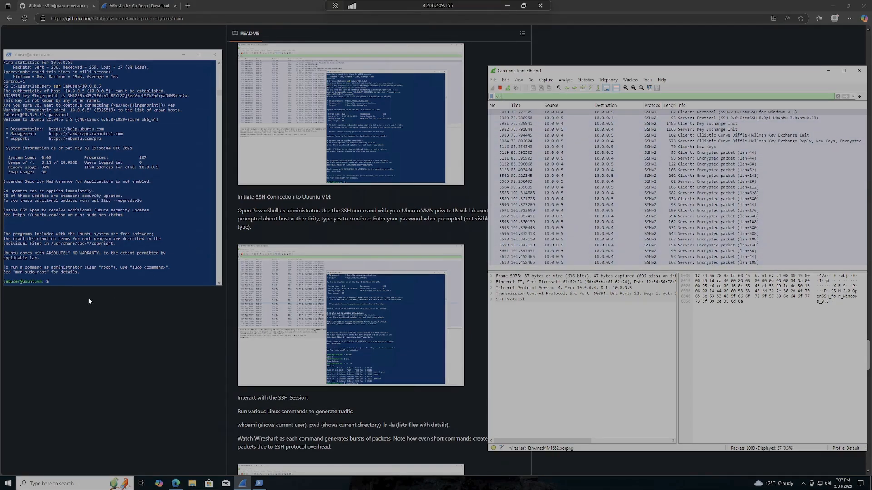
click(64, 283)
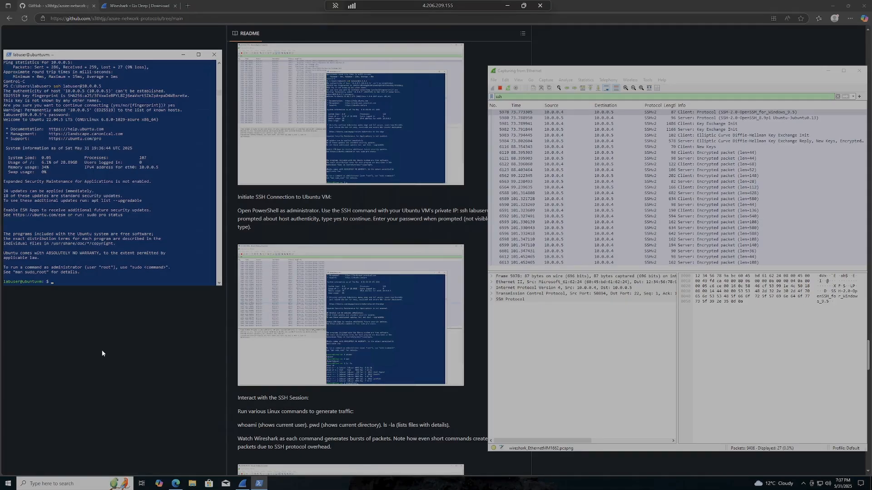
text(whoami)
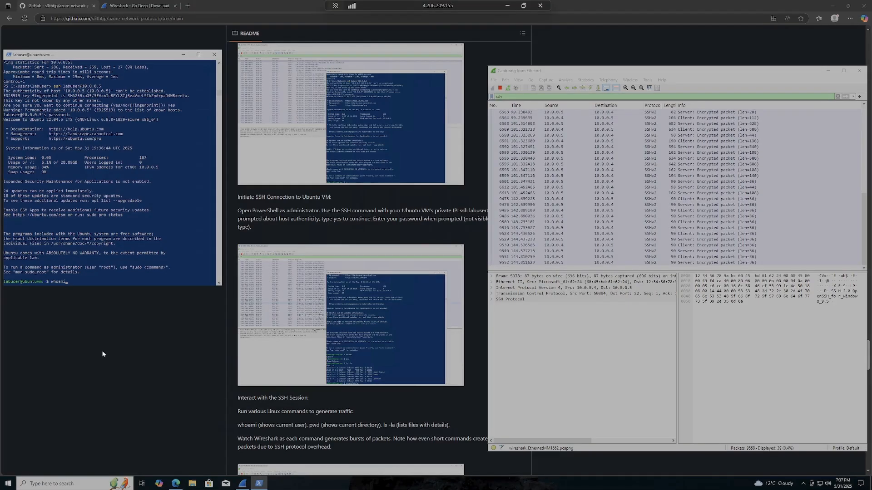
key(Return)
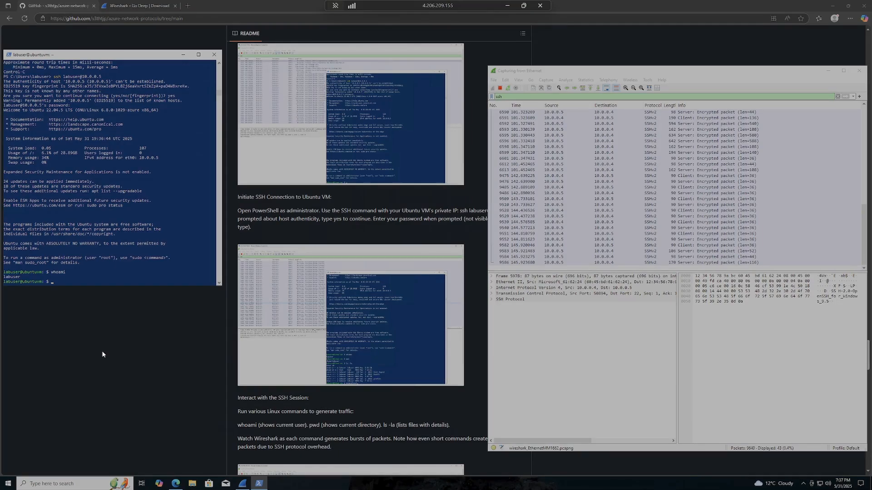
text(pwd)
key(Return)
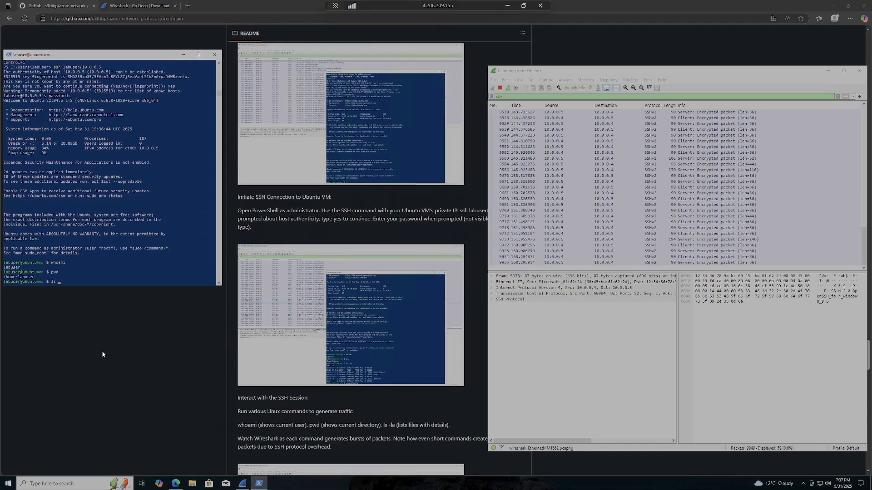
text(-la)
key(Return)
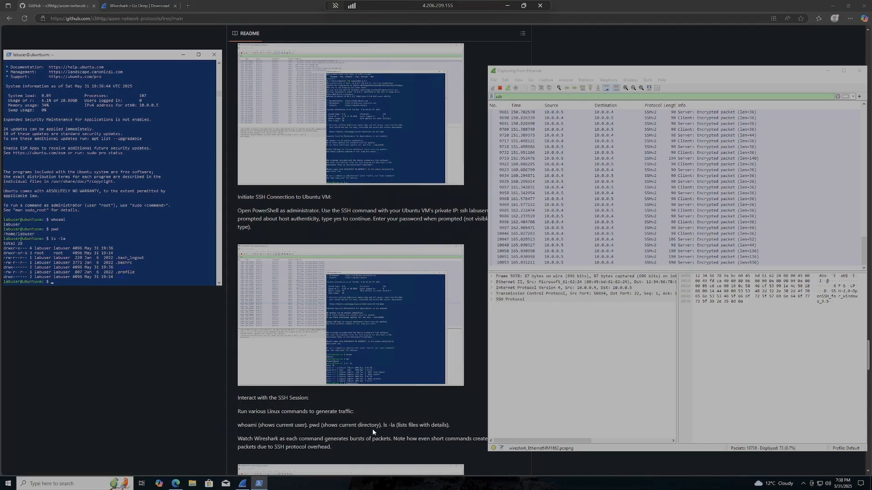
Enter random characters at the Ubuntu SSH prompt to generate packets in Wireshark, and erase them without running anything.
scroll(373, 429, down, 5)
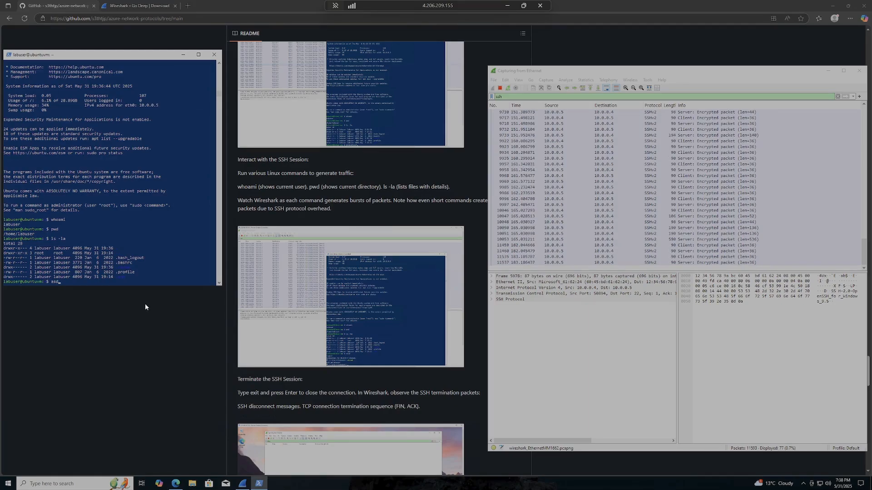
text(fghjkhgadedes)
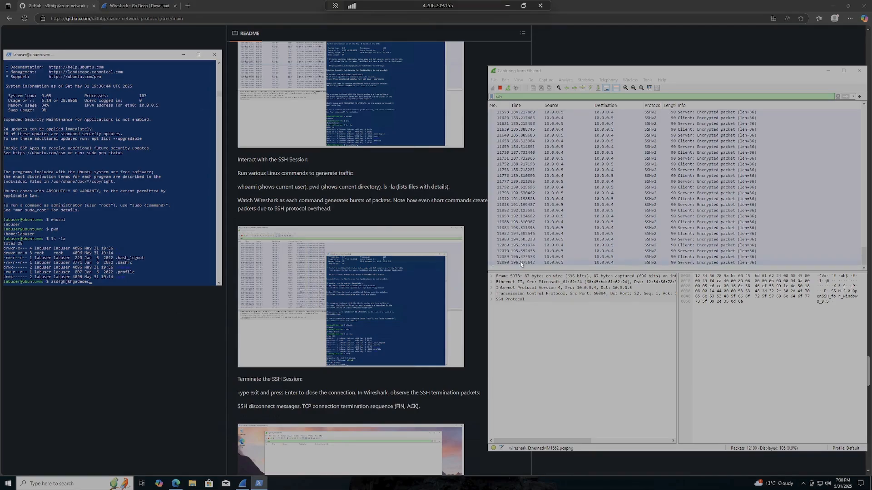
text(desdf)
text(es)
text(desd)
text(fe)
text(ws)
text(dwdd)
text(sewd)
text(fw)
text(fds)
text(ser)
text(ds)
key(BackSpace)
key(BackSpace)
key(BackSpace)
key(BackSpace)
key(BackSpace)
key(BackSpace)
key(BackSpace)
key(BackSpace)
key(BackSpace)
key(BackSpace)
key(BackSpace)
key(BackSpace)
key(BackSpace)
key(BackSpace)
key(BackSpace)
key(BackSpace)
key(BackSpace)
key(BackSpace)
key(BackSpace)
key(BackSpace)
key(BackSpace)
key(BackSpace)
key(BackSpace)
key(BackSpace)
key(BackSpace)
key(BackSpace)
key(BackSpace)
key(BackSpace)
key(BackSpace)
key(BackSpace)
key(BackSpace)
key(BackSpace)
key(BackSpace)
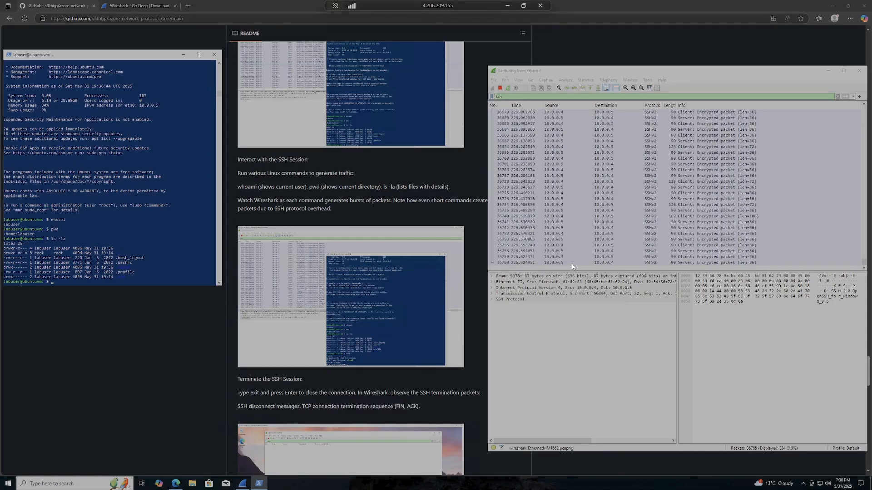
Close the SSH session with exit as the README instructs, and look through the last SSH packets in Wireshark.
text(exit)
key(Return)
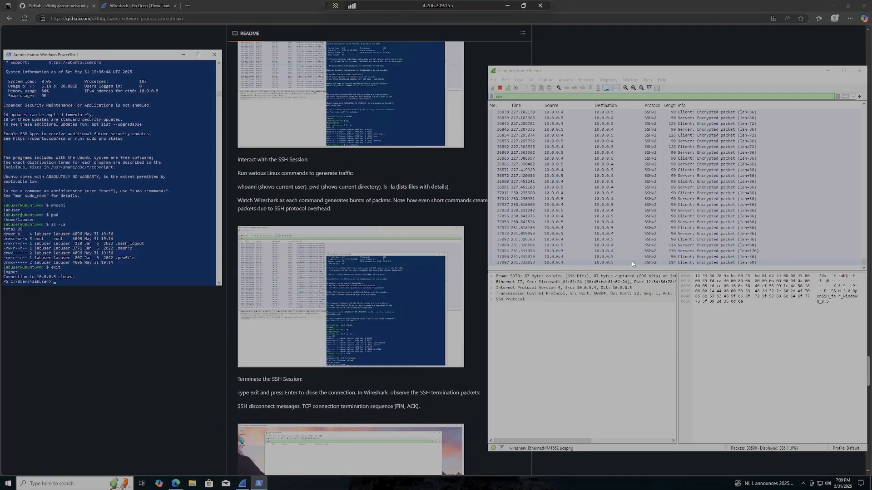
click(632, 262)
scroll(631, 260, up, 9)
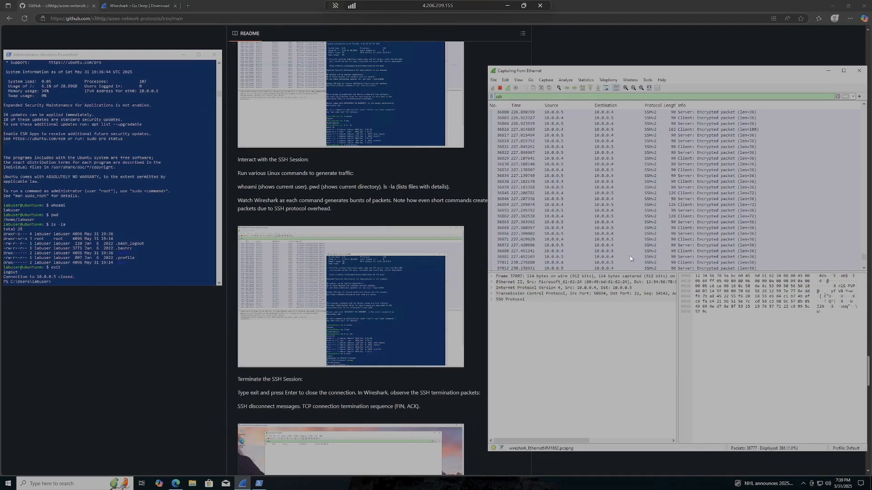
scroll(630, 258, down, 4)
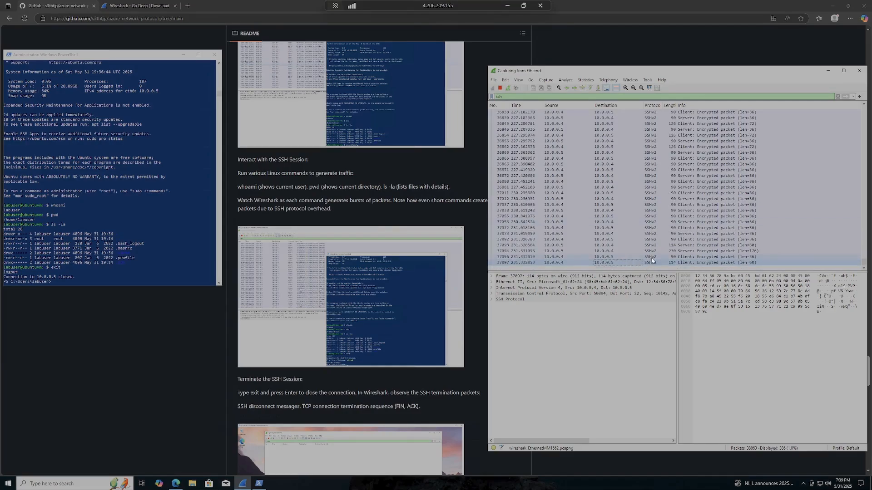
click(681, 258)
click(673, 263)
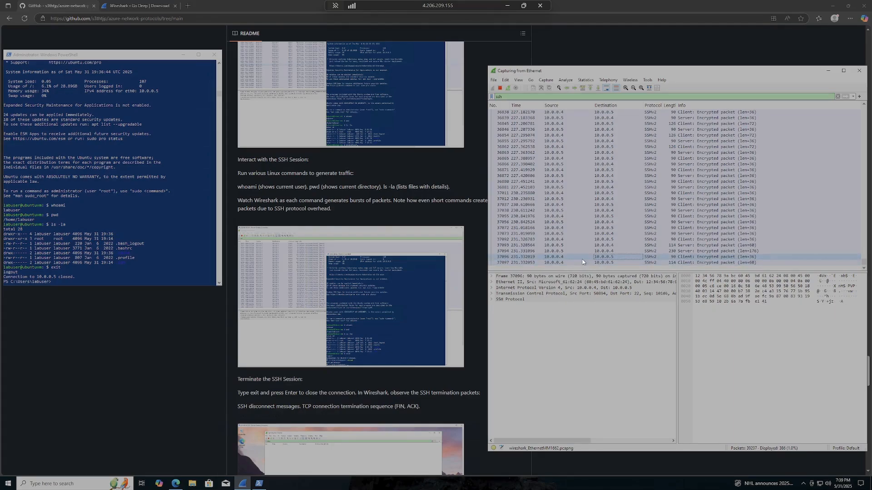
click(574, 262)
click(568, 251)
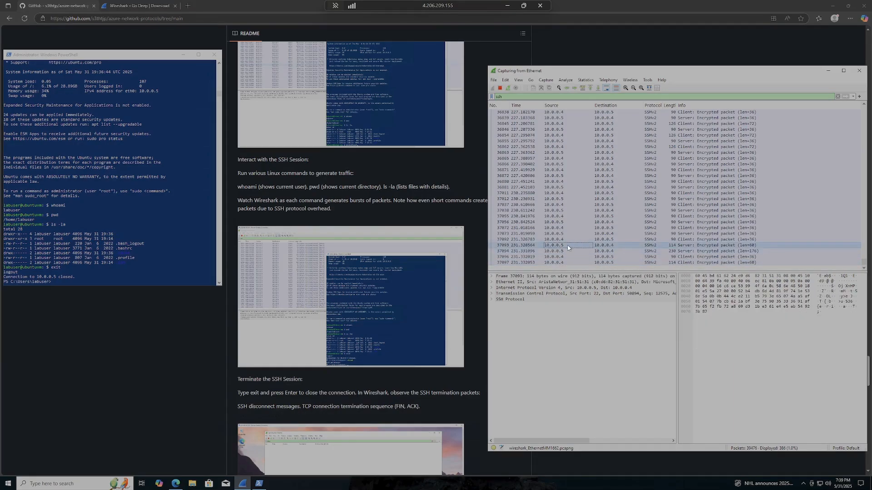
click(566, 246)
click(564, 251)
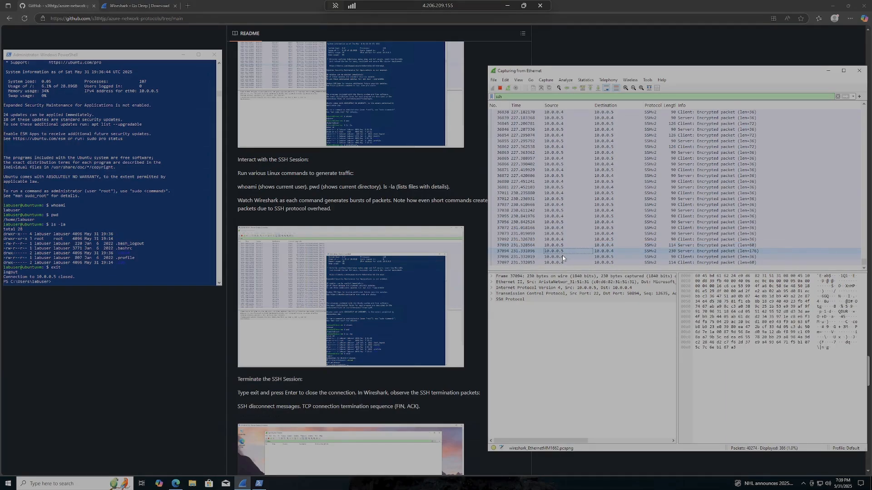
Examine the Ethernet II and Transmission Control Protocol details of packet 37096 in Wireshark.
click(562, 257)
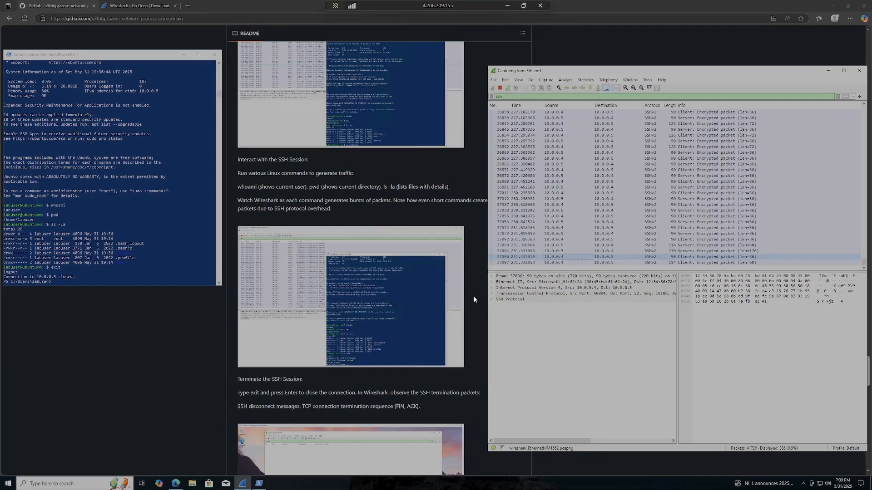
click(492, 282)
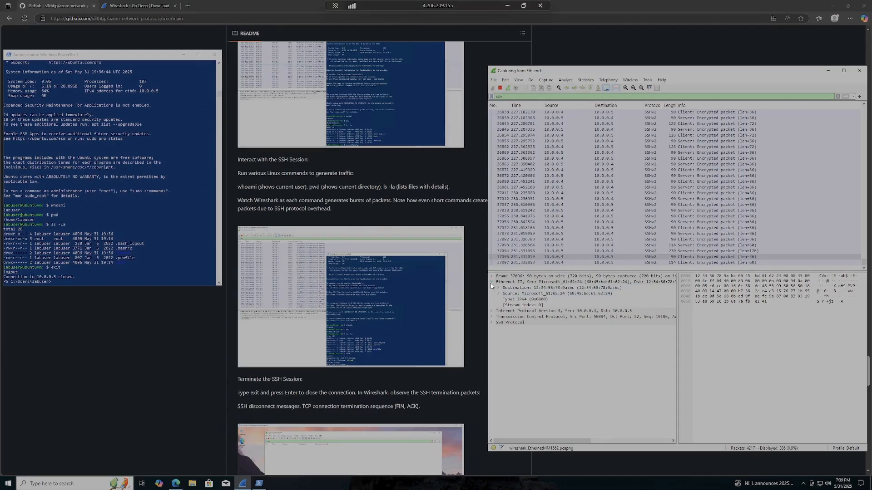
click(490, 282)
click(493, 294)
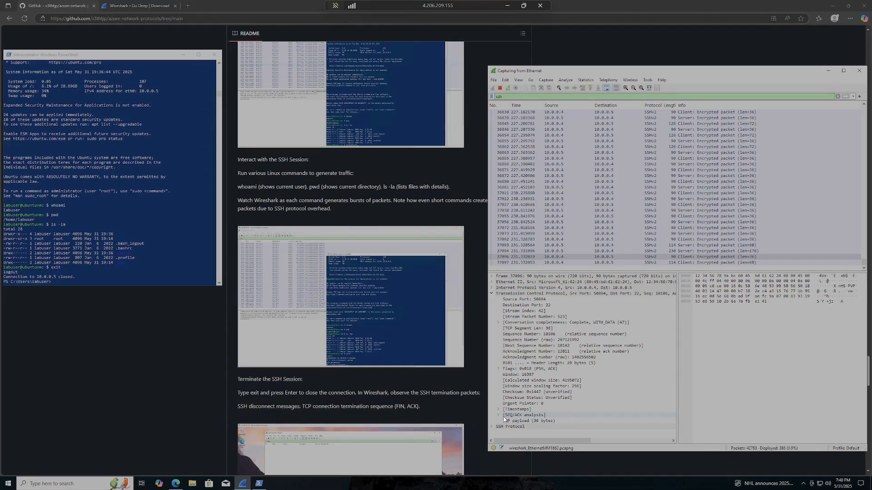
Examine the frame, Ethernet II, IPv4, TCP and SSH Protocol details of packet 37097.
click(601, 262)
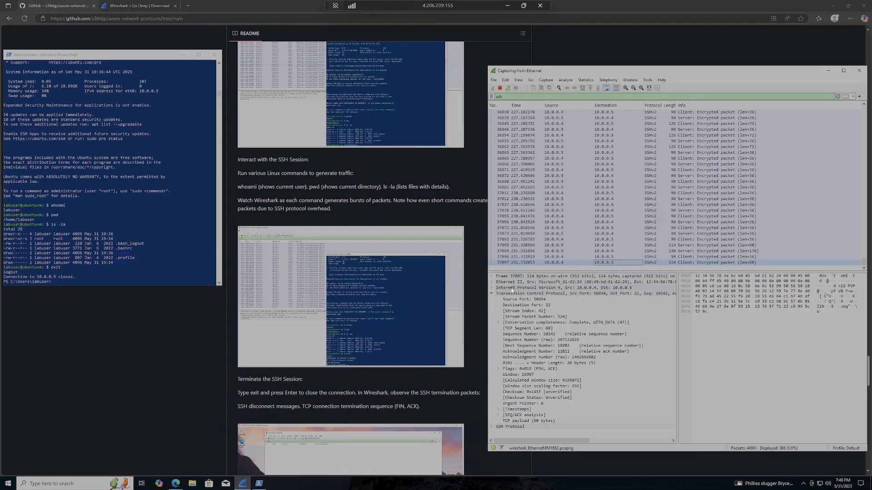
click(491, 289)
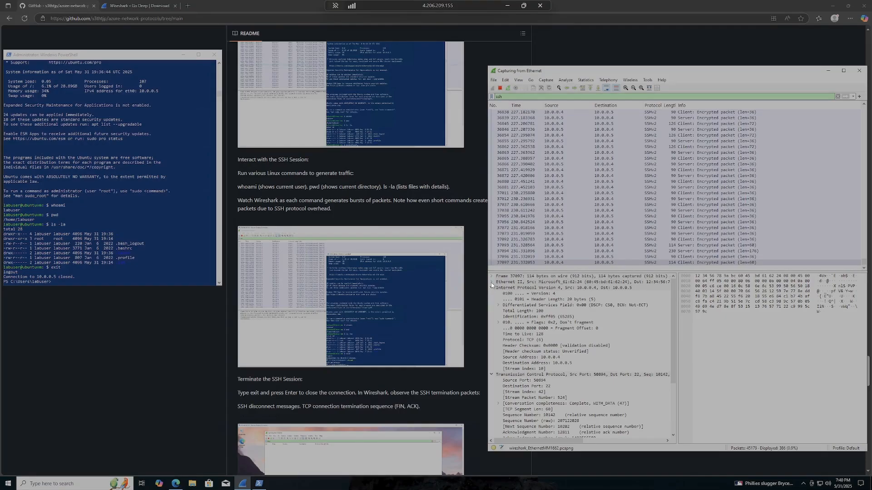
click(492, 283)
click(491, 276)
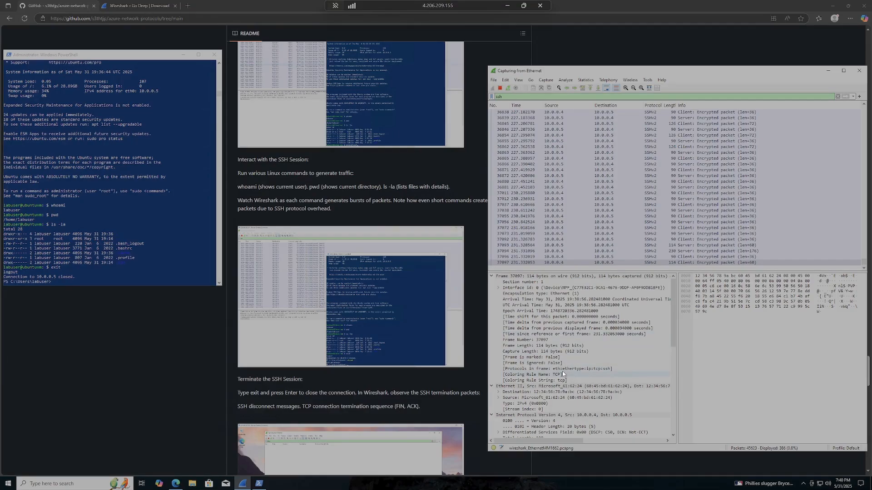
scroll(562, 372, down, 1)
scroll(562, 372, down, 7)
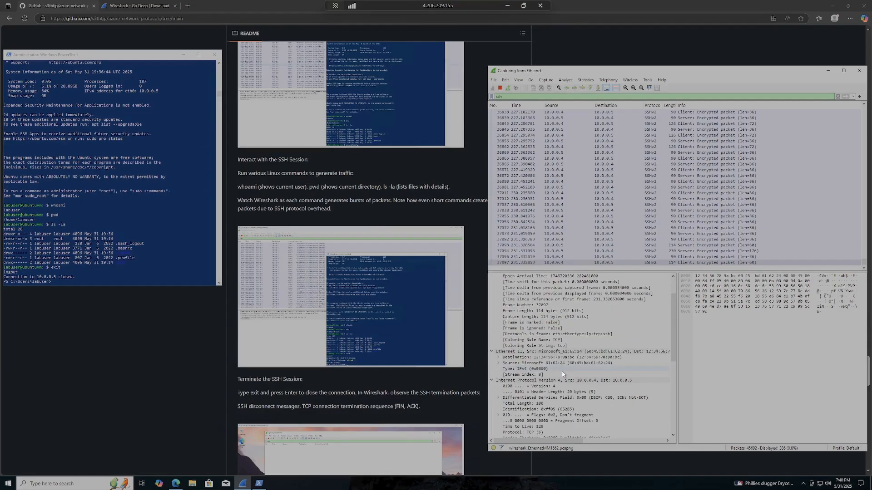
scroll(562, 374, down, 4)
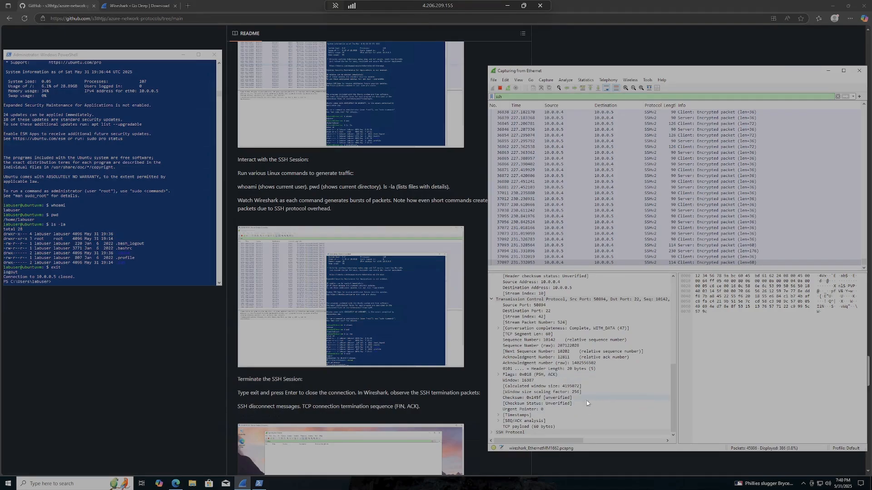
click(491, 432)
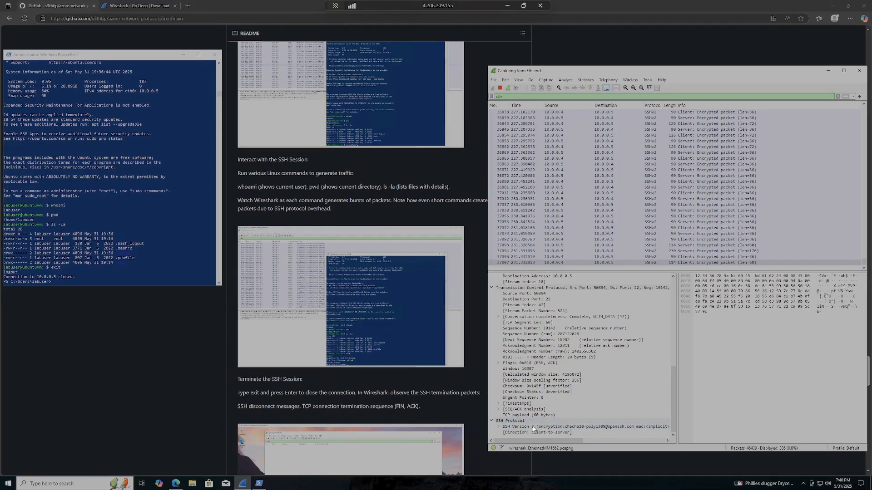
Clear the ssh display filter in Wireshark and restart the Ethernet capture without saving the captured packets.
scroll(526, 387, up, 3)
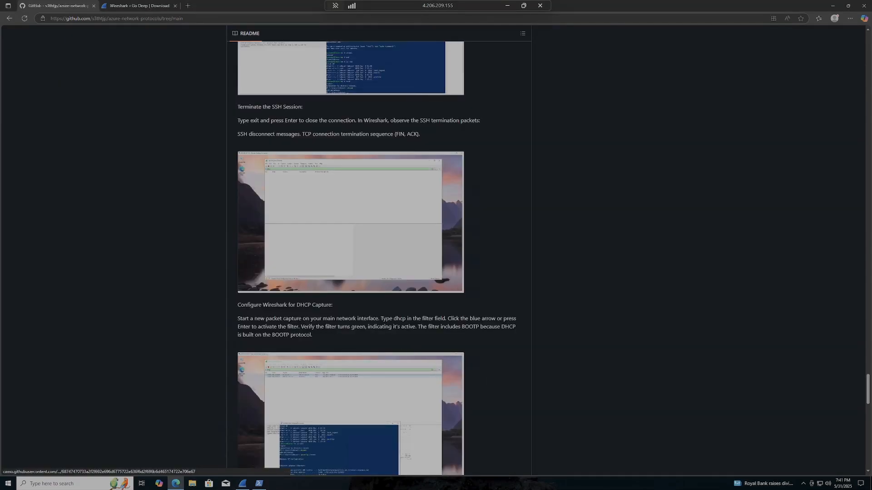
click(242, 483)
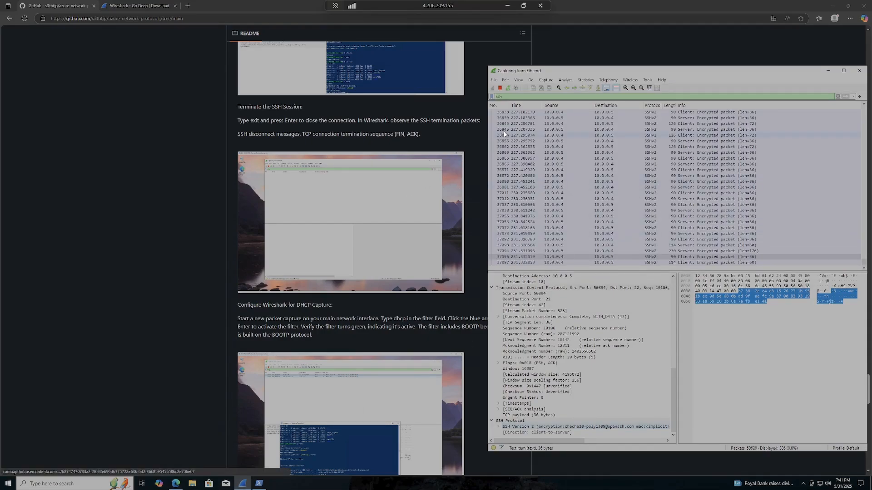
click(499, 89)
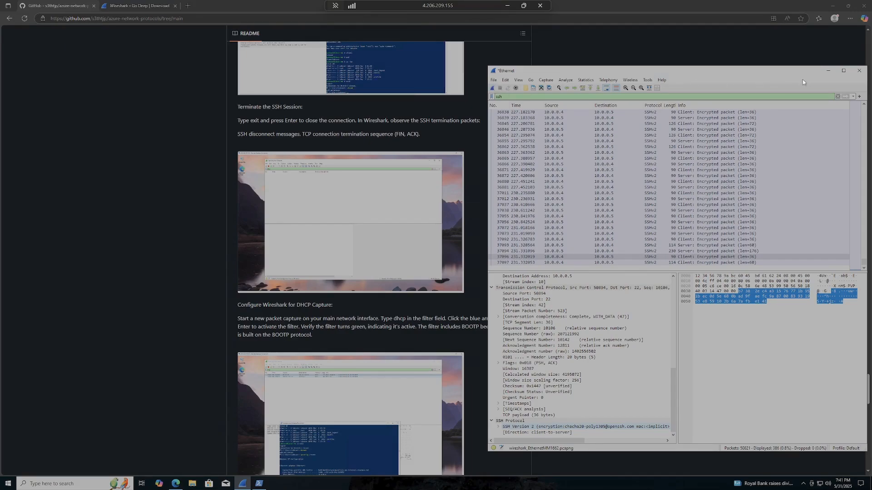
click(838, 96)
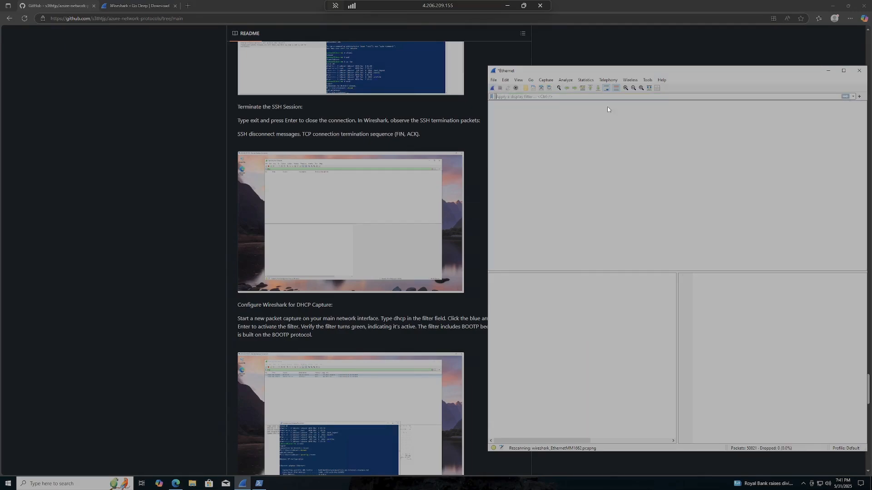
click(492, 89)
click(694, 273)
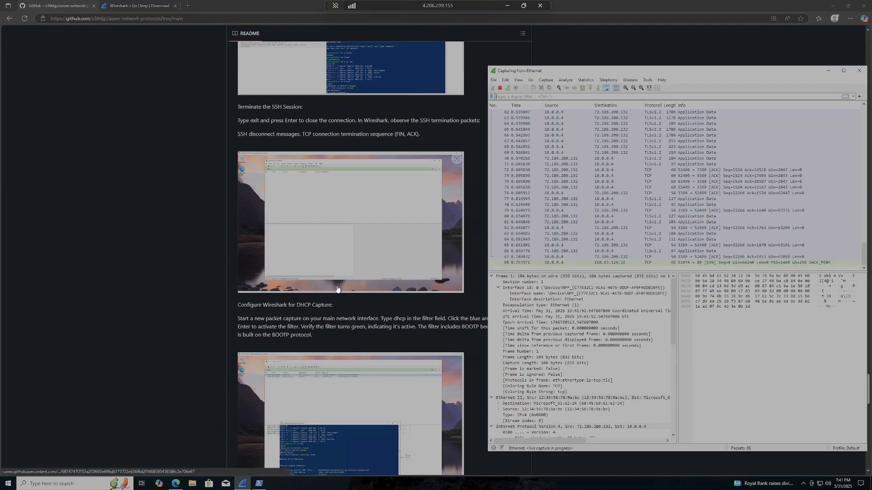
Collapse the frame, Ethernet II, IPv4 and TCP sections in the packet details, and look through the live packet list.
click(491, 277)
click(492, 282)
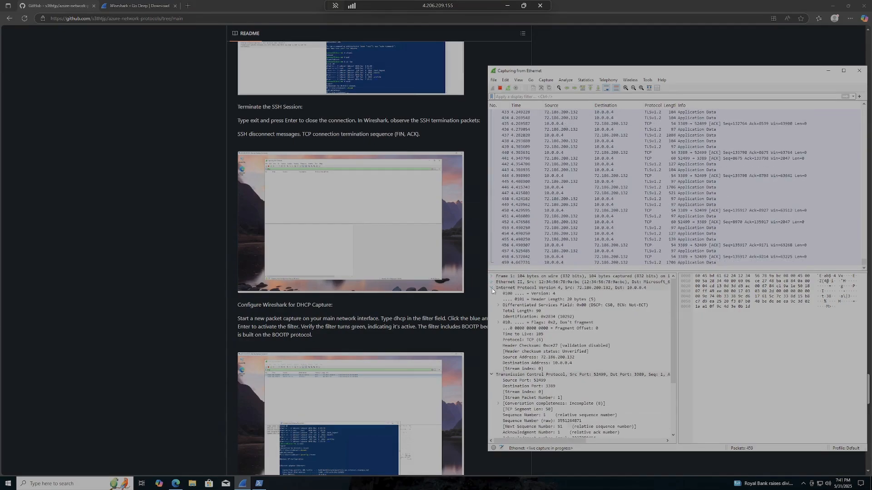
click(492, 288)
click(492, 294)
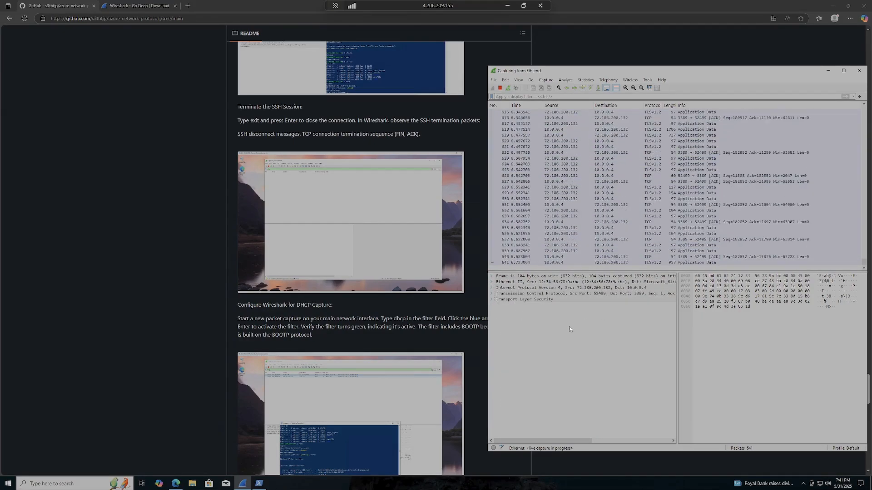
scroll(587, 238, up, 3)
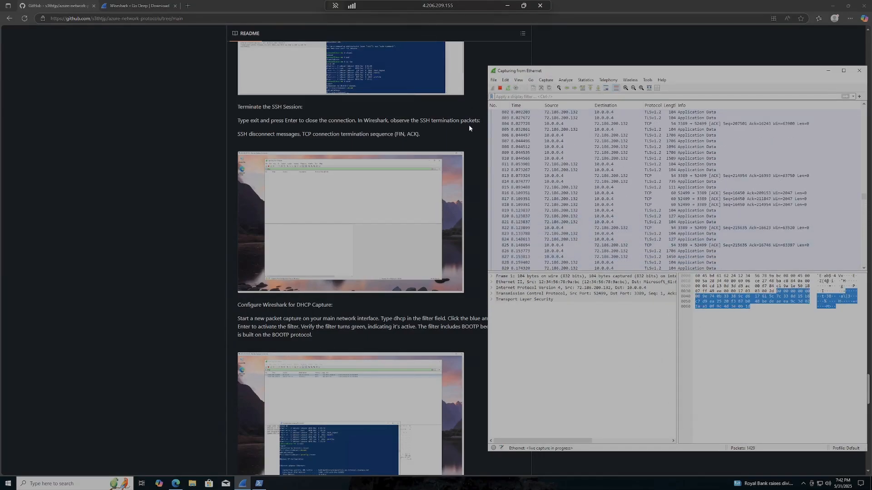
drag(864, 191, 630, 269)
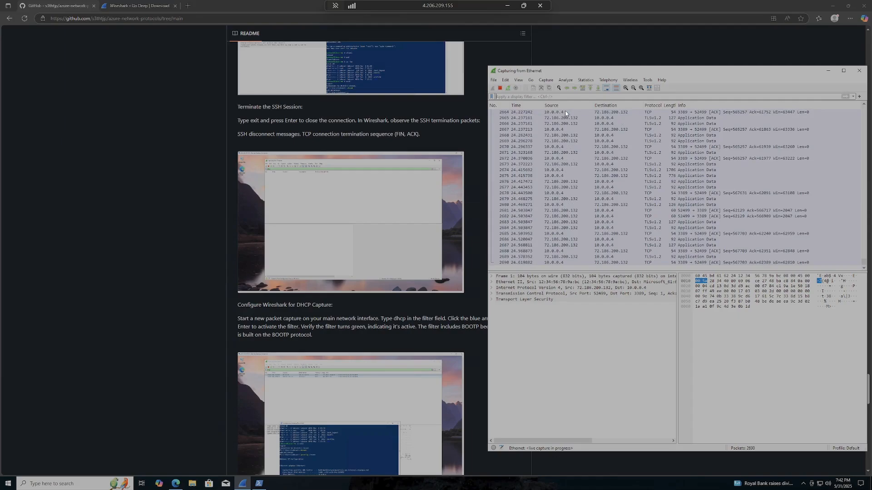
Apply a dhcp display filter to the live Wireshark capture.
key(ctrl+slash)
text(DHCP)
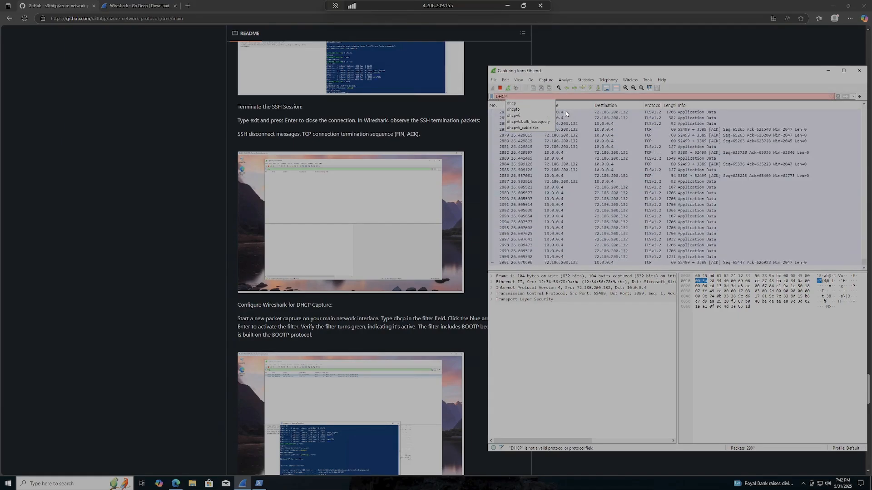
click(516, 106)
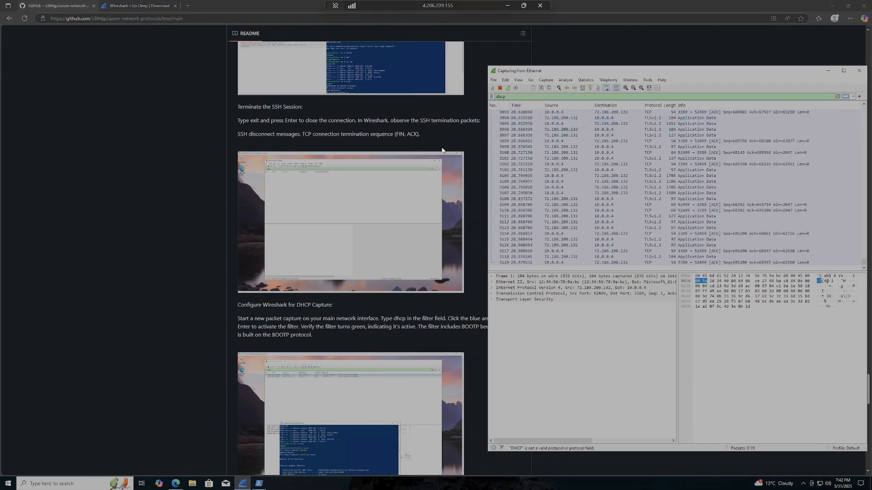
click(846, 96)
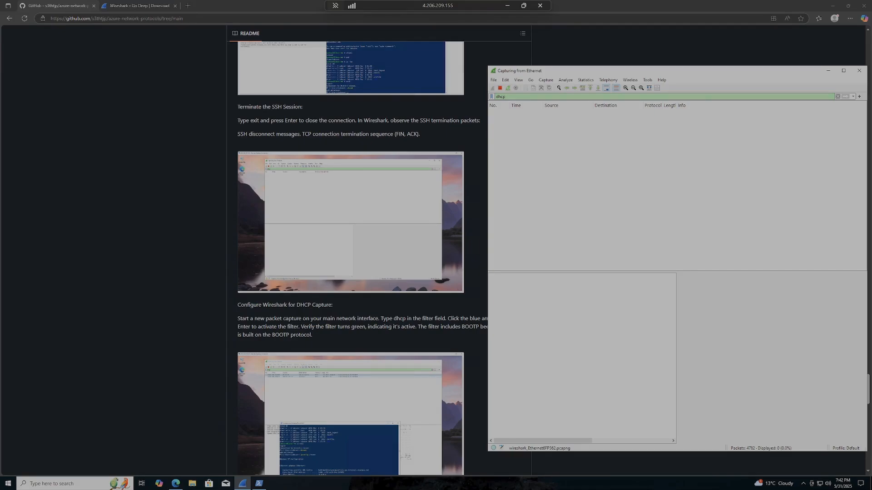
Consult the README's DHCP renewal instructions and run ipconfig /renew in PowerShell with Wireshark in view.
click(305, 337)
scroll(291, 350, down, 2)
scroll(299, 361, down, 2)
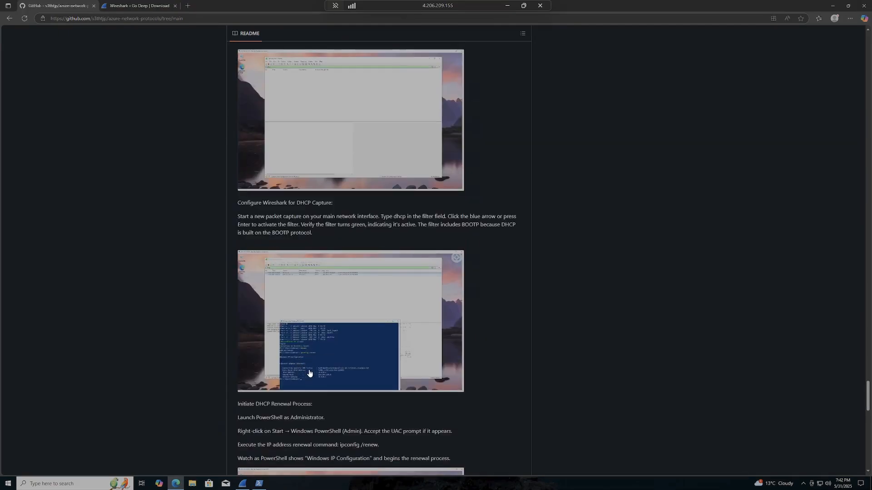
scroll(298, 361, down, 1)
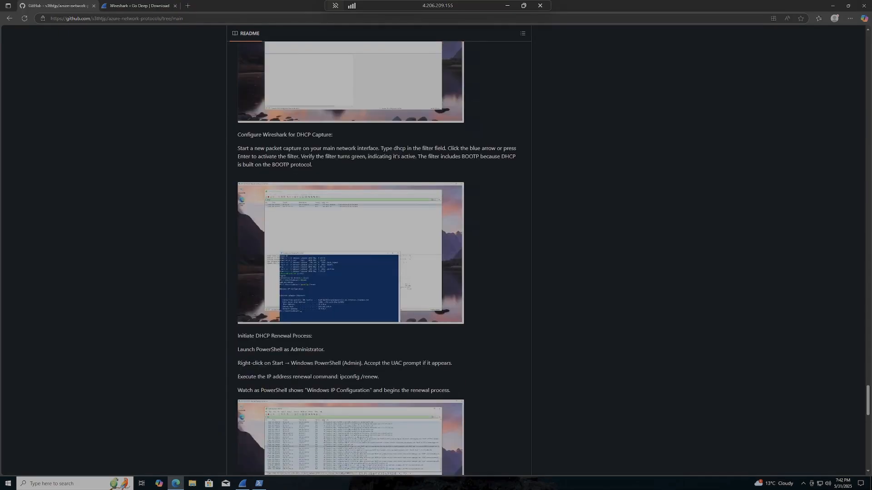
click(258, 484)
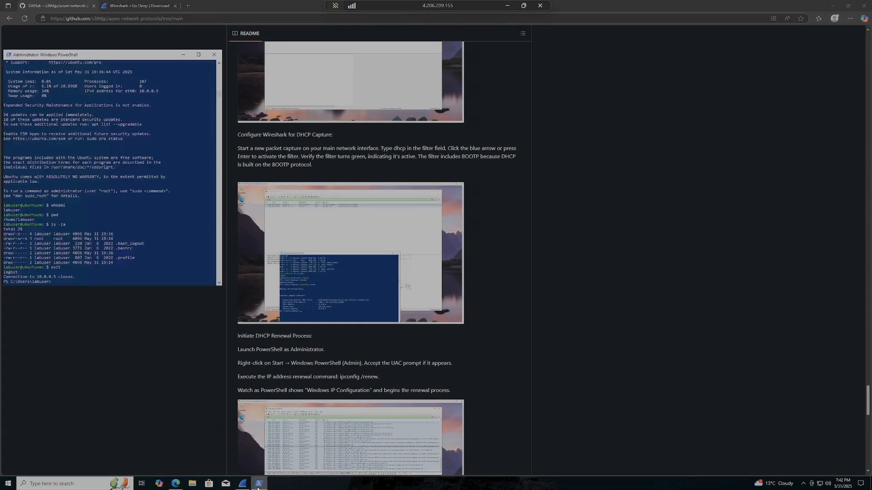
click(243, 484)
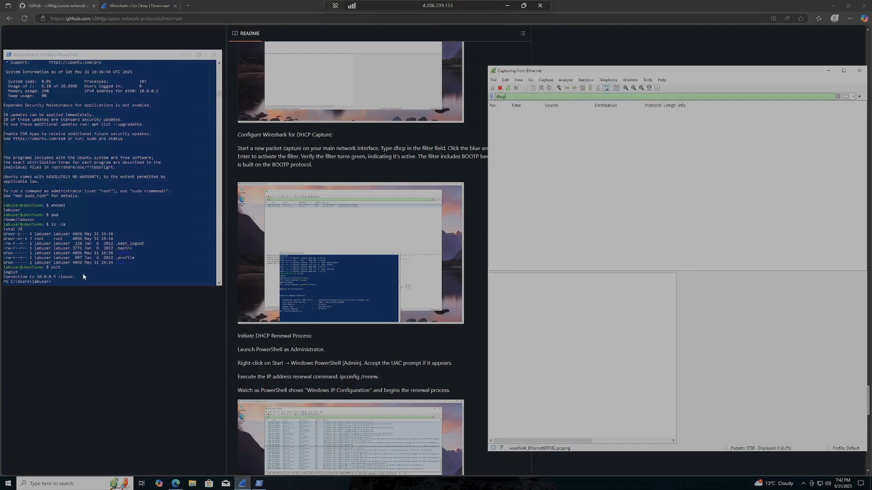
click(65, 283)
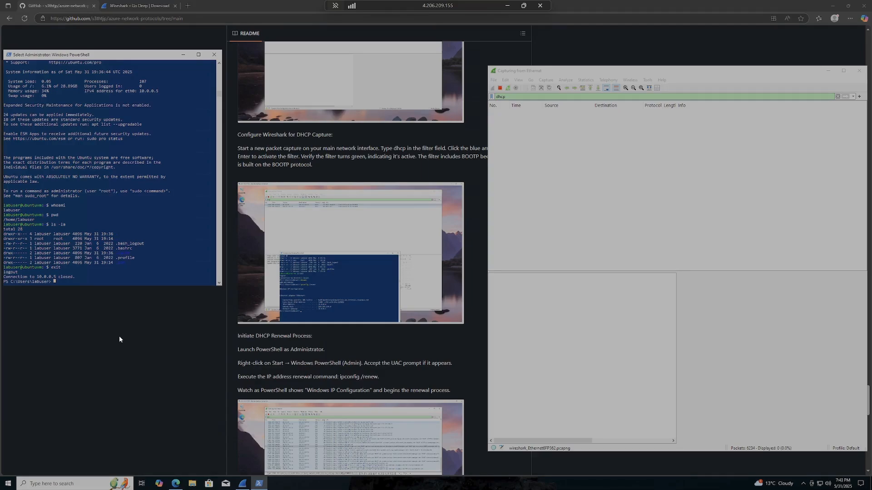
text(ipconfig /renew)
key(Return)
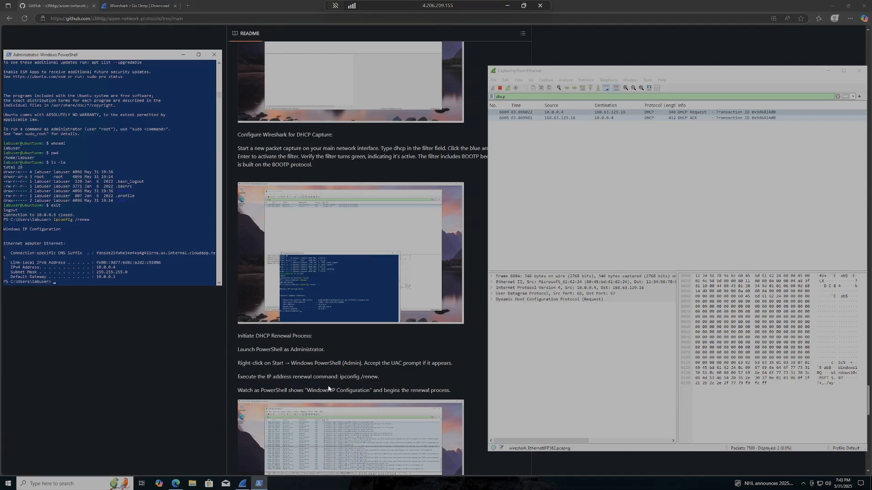
Review the README's DNS filtering and lookup instructions, and bring PowerShell and Wireshark back into view.
click(341, 387)
scroll(348, 384, down, 3)
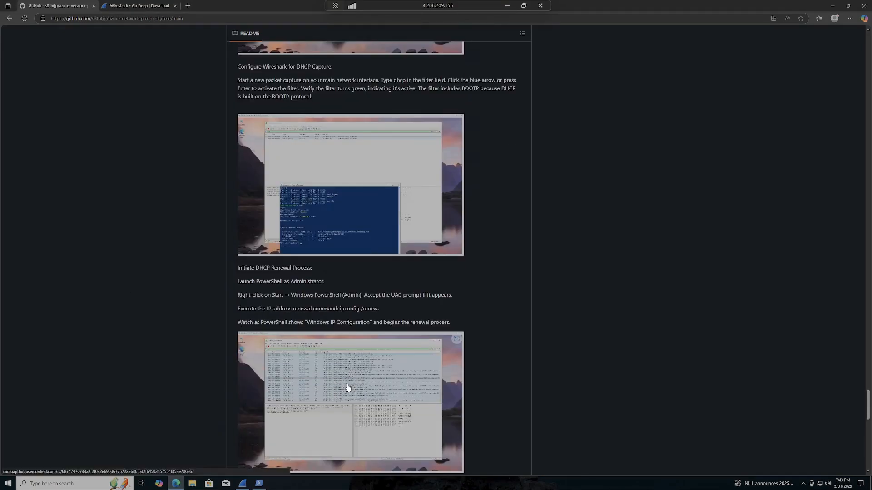
scroll(348, 387, down, 3)
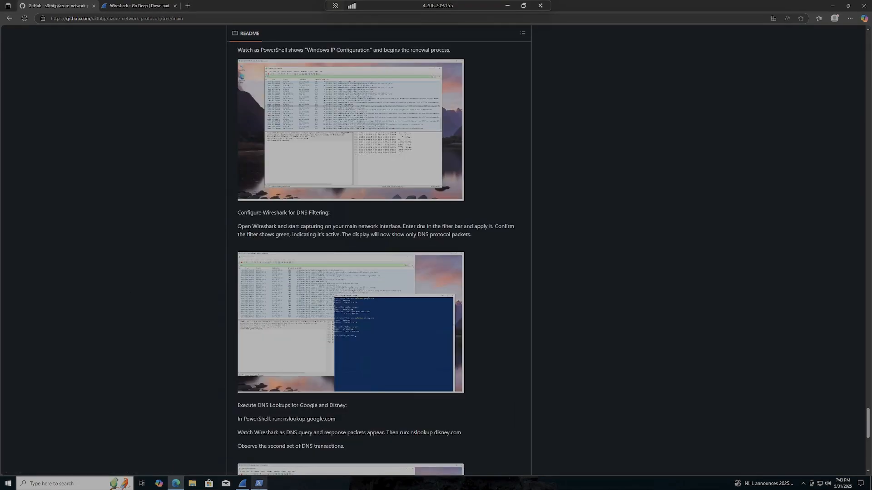
click(259, 484)
click(242, 484)
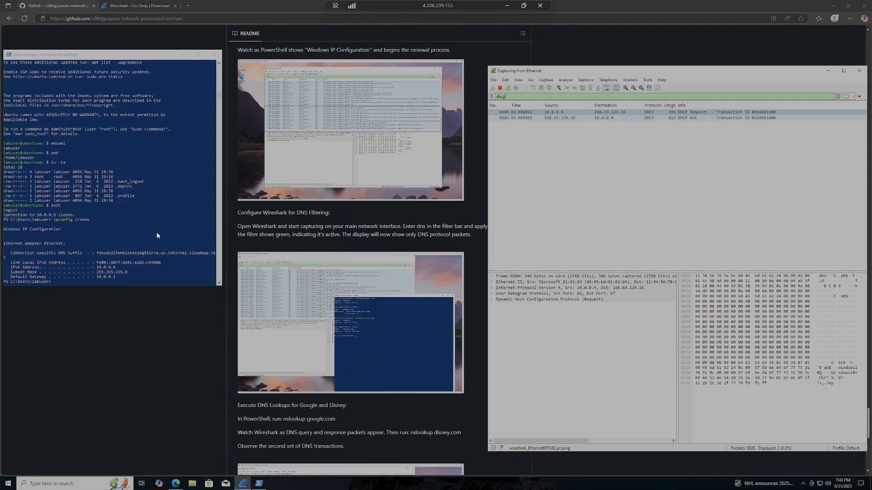
scroll(123, 253, down, 2)
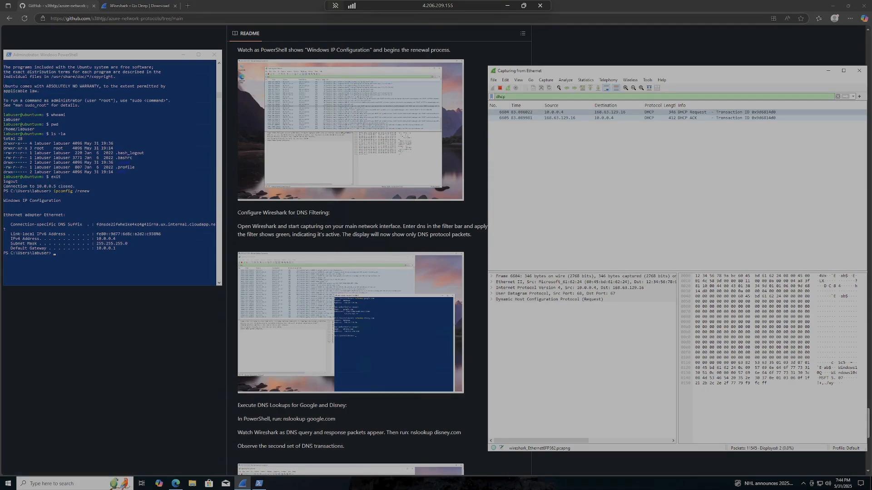
Clear the dhcp display filter and restart the Ethernet capture without saving the captured packets.
click(838, 97)
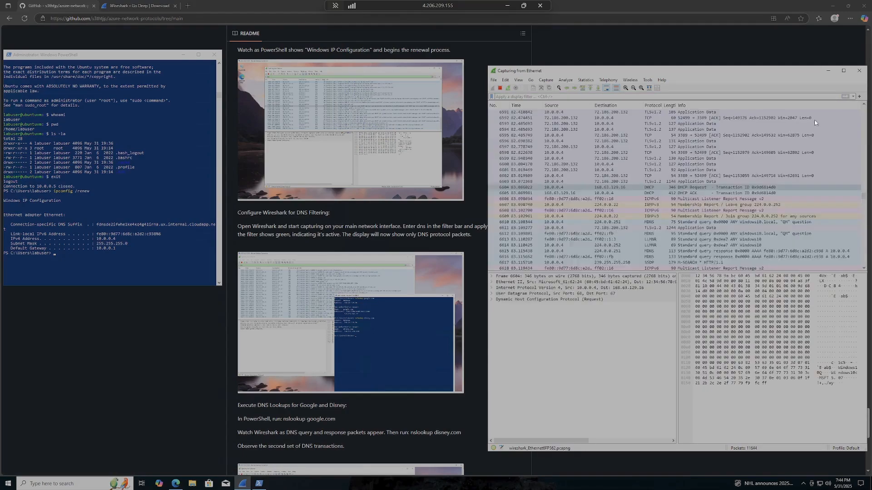
click(500, 88)
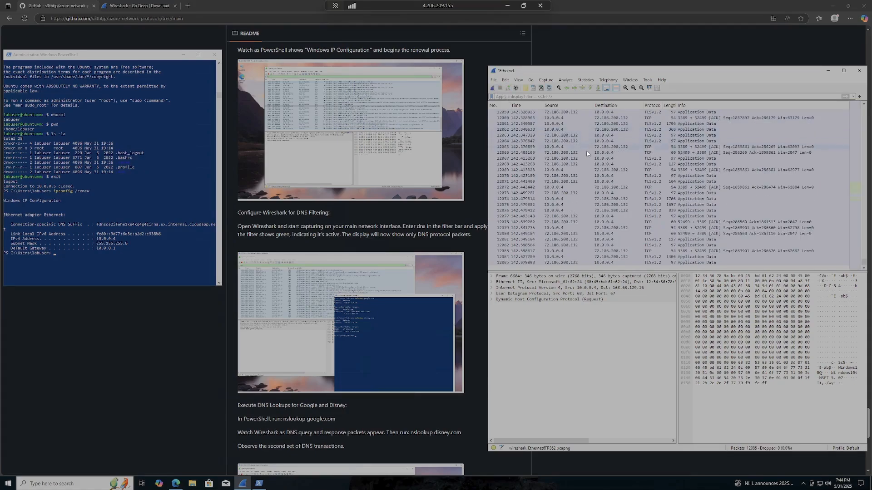
click(492, 88)
click(696, 272)
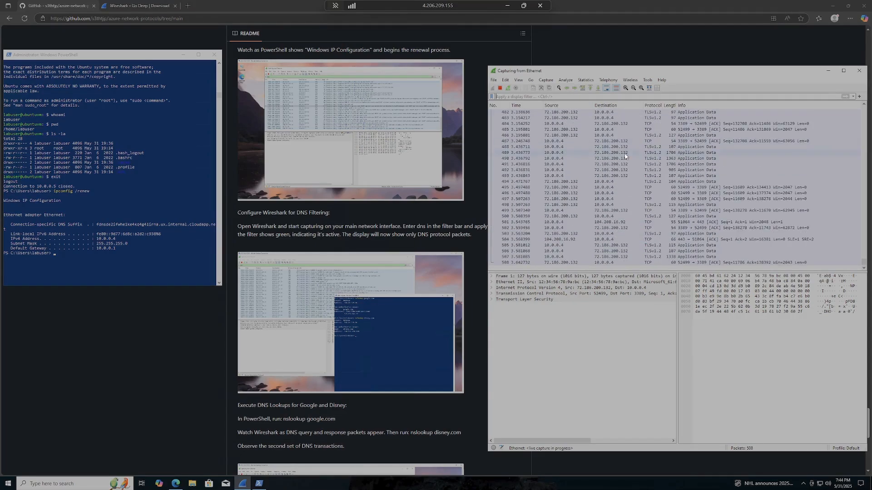
Apply a dns display filter to the new Wireshark capture.
key(ctrl+slash)
text(dns)
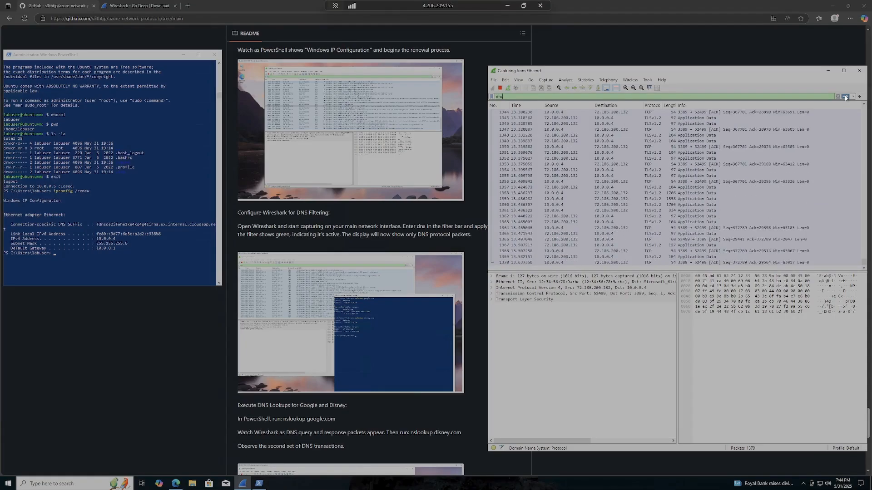
key(Return)
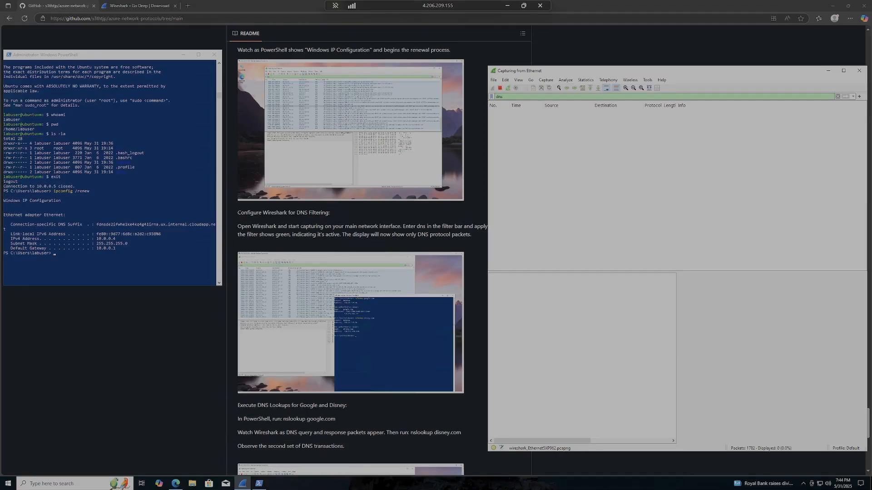
Run nslookup google.com in PowerShell to generate DNS traffic.
click(63, 254)
click(59, 254)
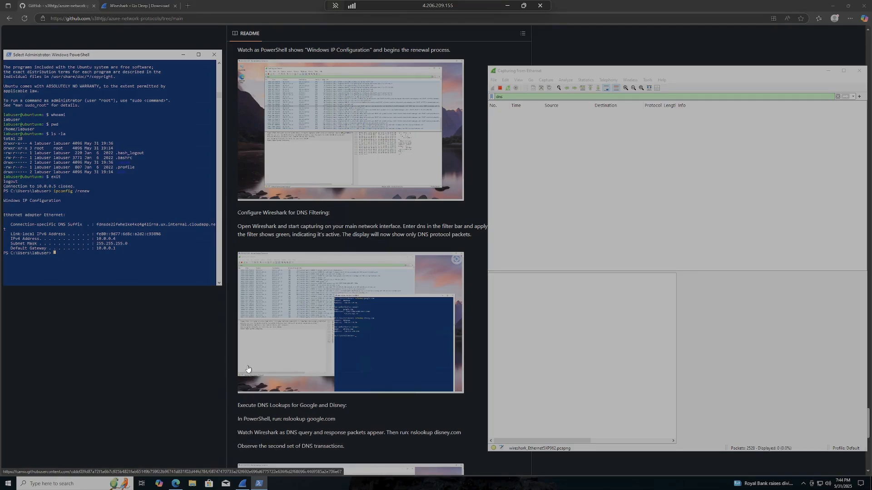
text(n)
text(slookup google.co)
key(Return)
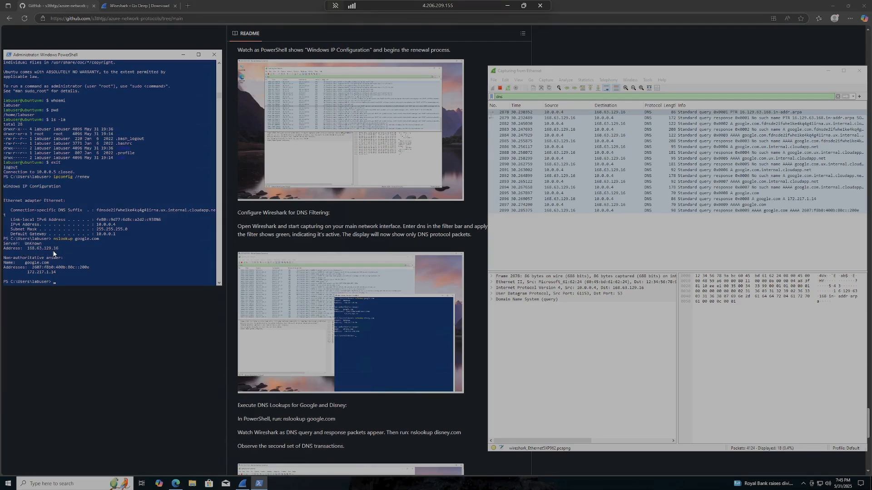
key(Return)
text(10.0.0.5)
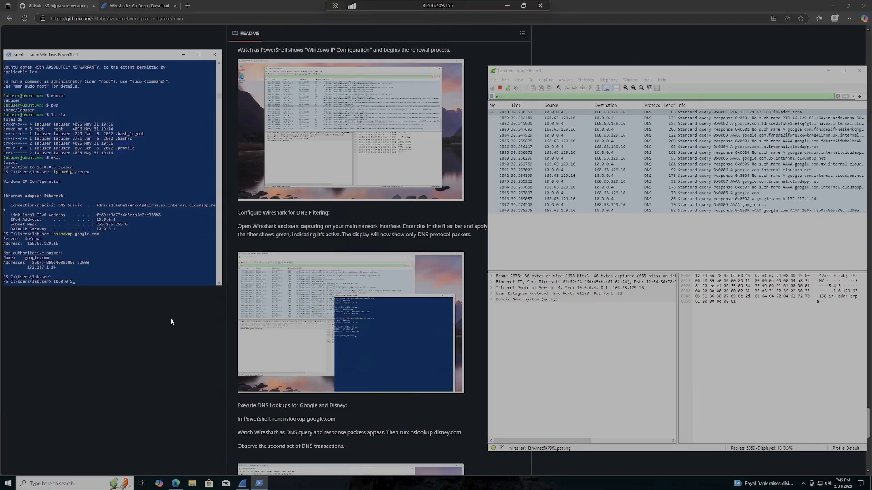
click(81, 283)
key(Escape)
key(Escape)
Run nslookup disney.com in PowerShell to generate a second set of DNS packets.
text(nslookup disney.com)
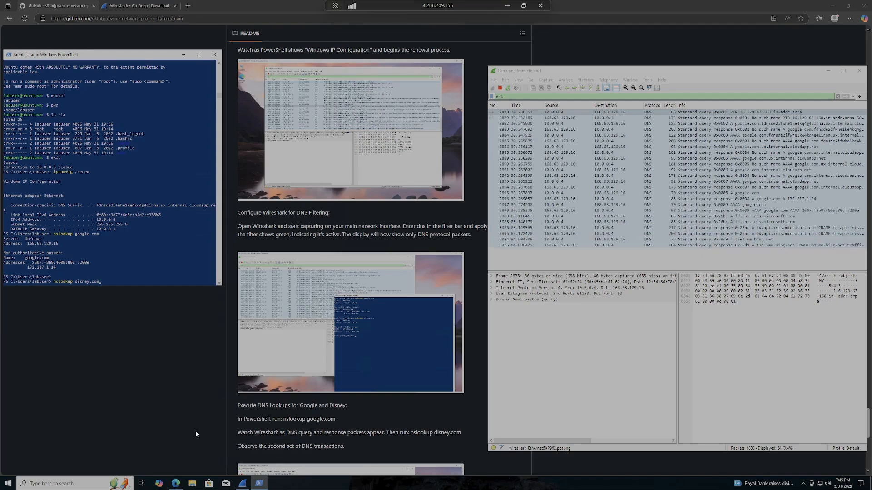
key(Return)
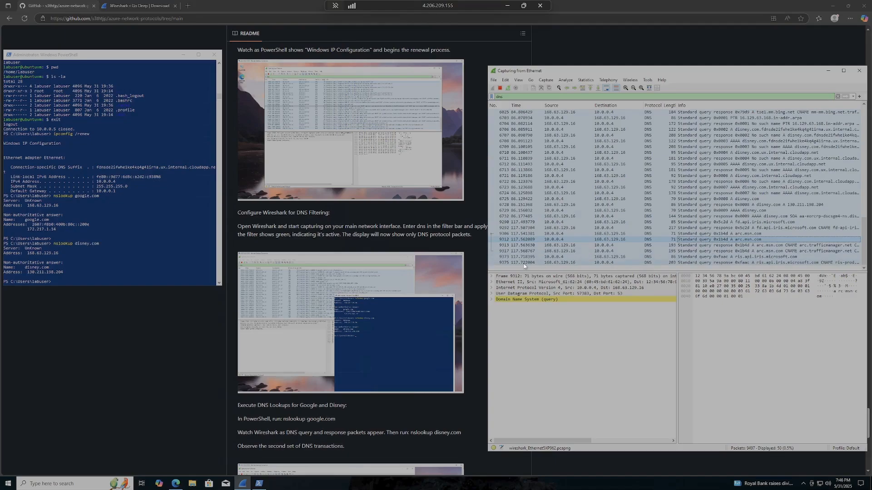
Select DNS response packet 9375 and widen the Wireshark window so more of the Info column can be read.
click(524, 263)
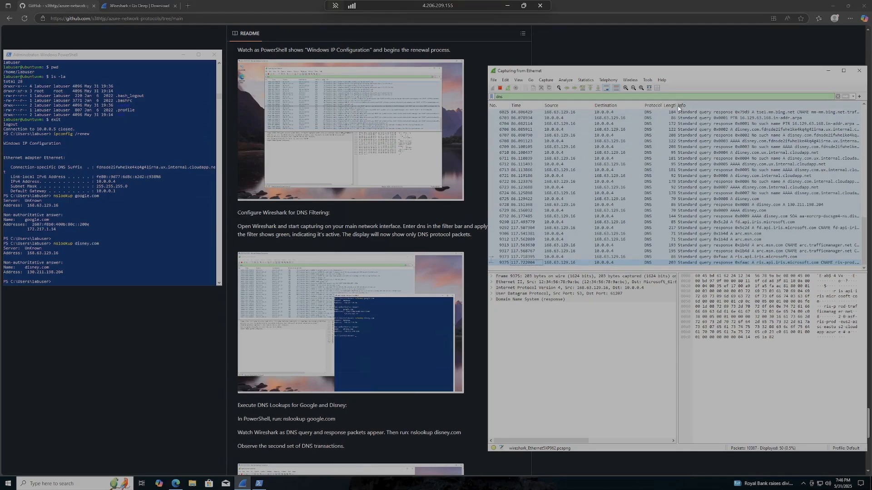
drag(677, 106, 659, 109)
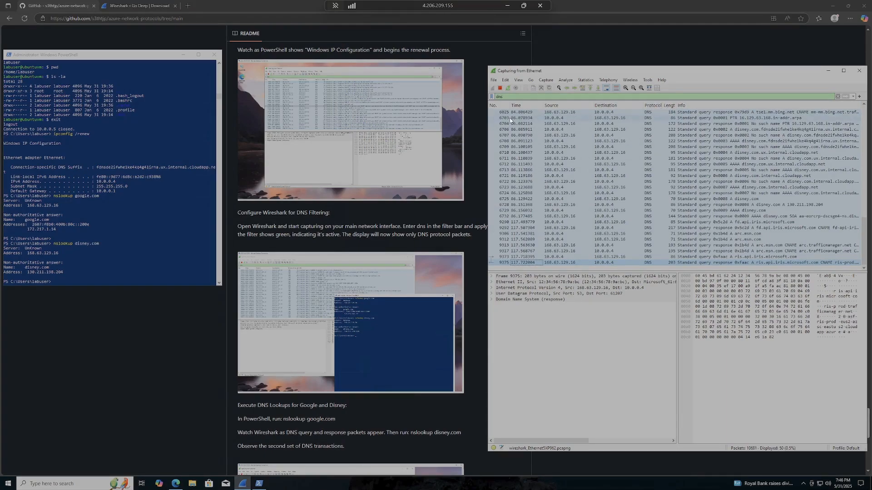
drag(486, 129, 253, 173)
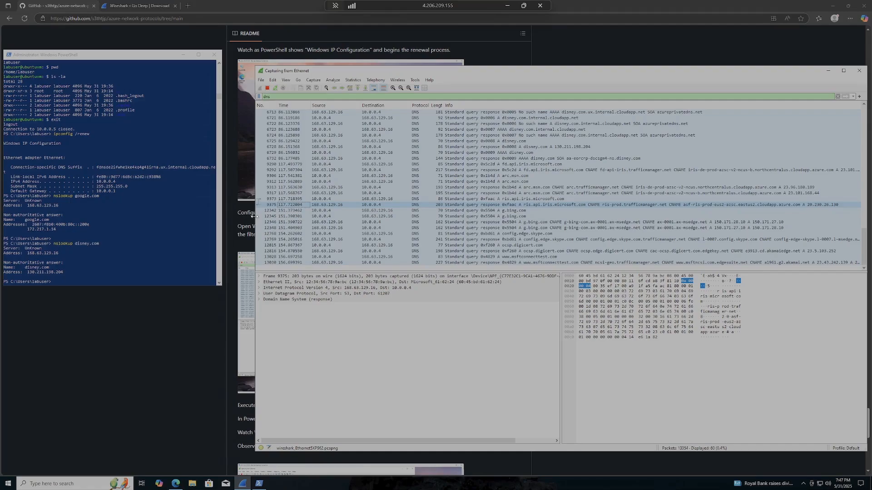
Narrow the Wireshark window, read the README's RDP filtering section, and bring PowerShell and Wireshark back beside it.
drag(255, 216, 537, 230)
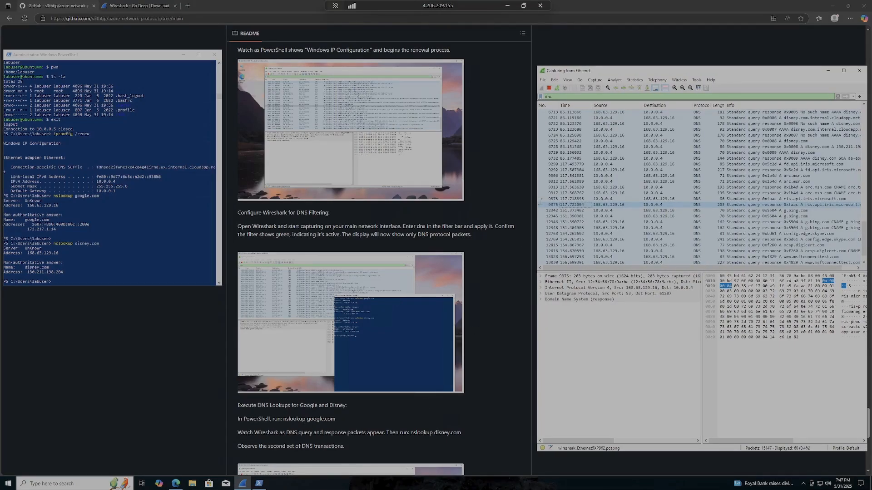
click(539, 201)
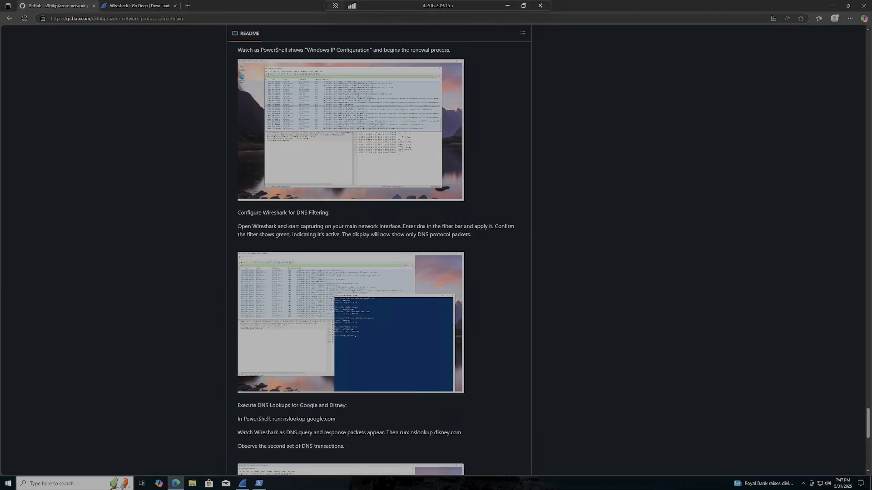
scroll(307, 436, down, 4)
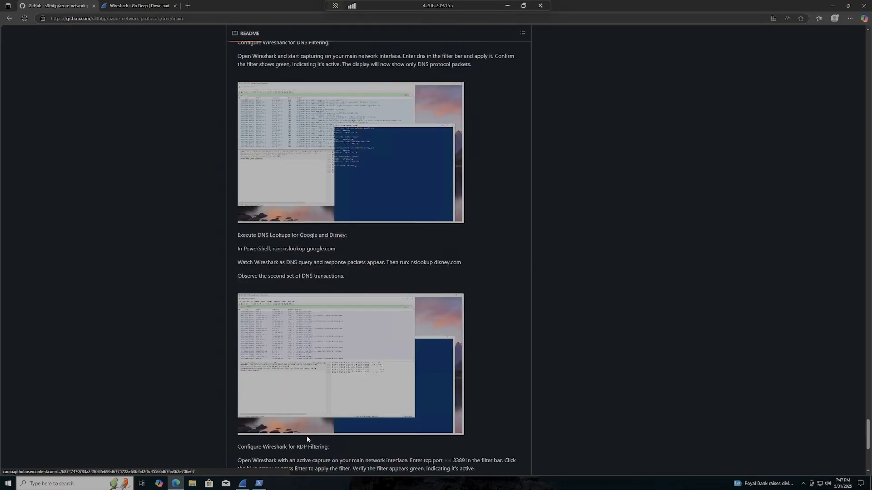
scroll(298, 452, down, 3)
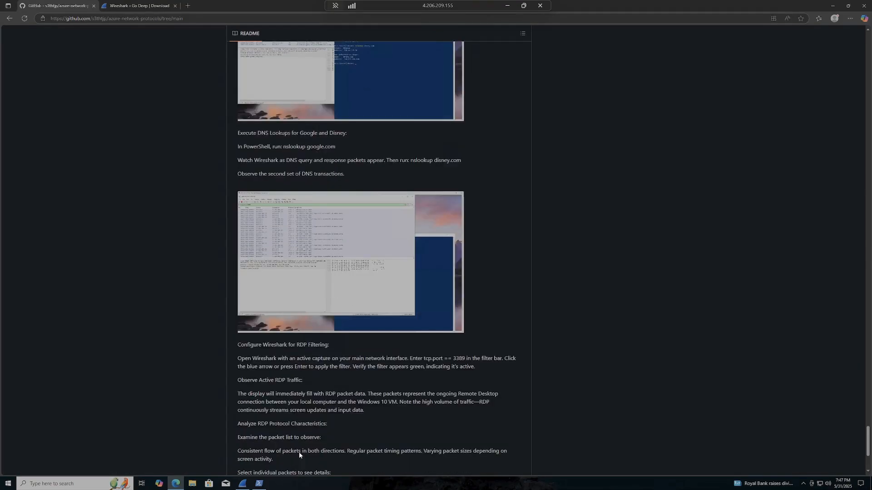
scroll(299, 452, down, 4)
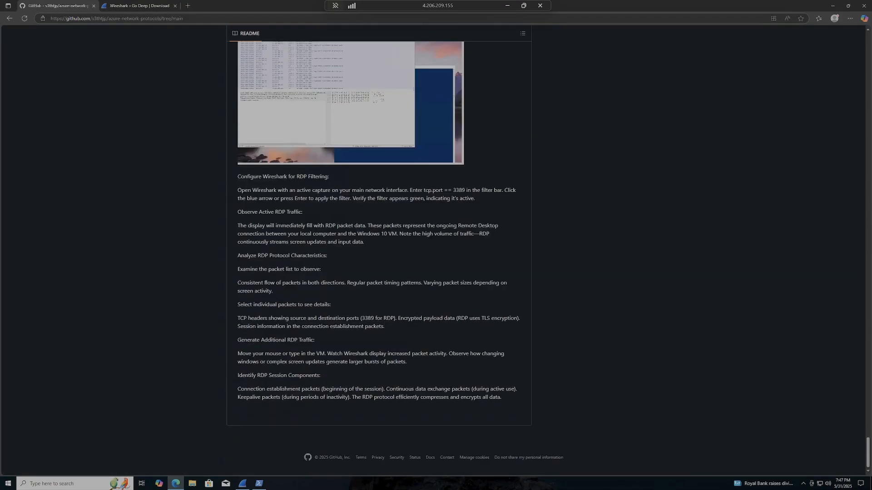
click(259, 484)
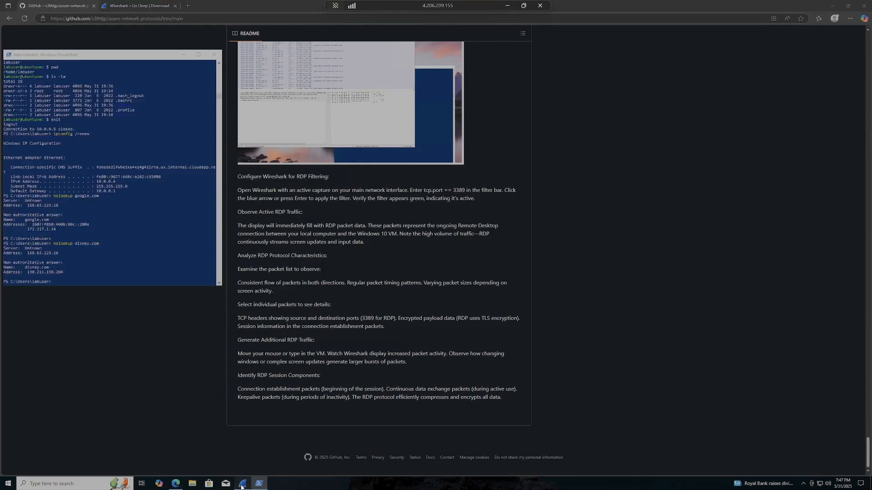
click(242, 484)
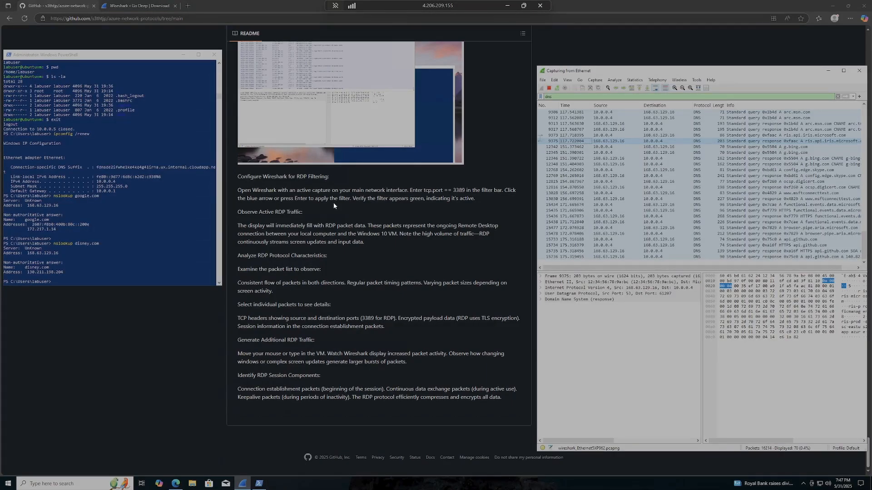
Clear the dns display filter and restart the Ethernet capture without saving the captured packets.
click(837, 96)
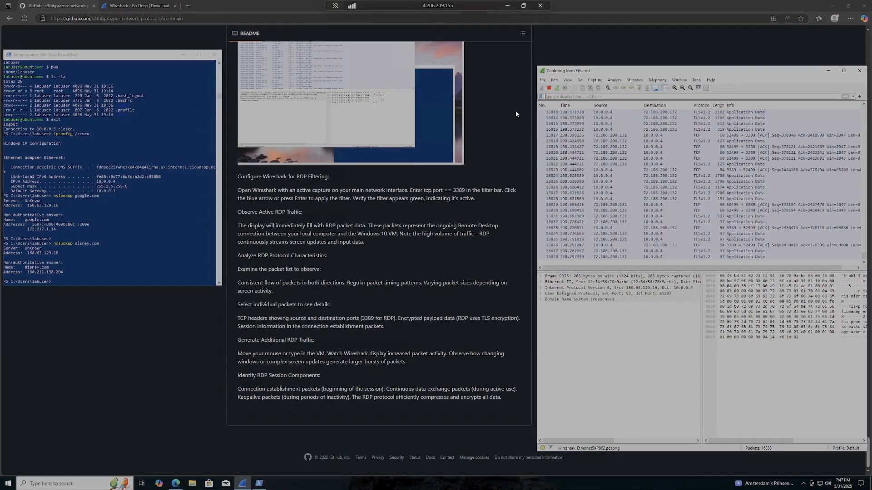
click(549, 88)
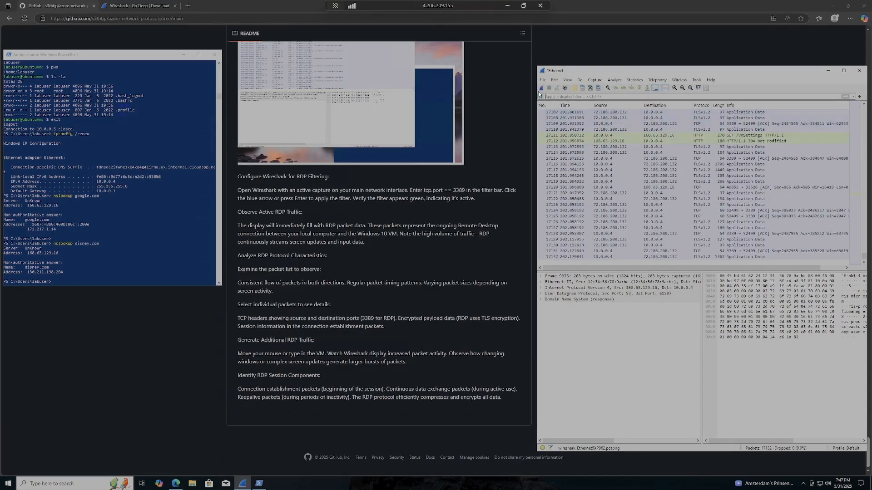
click(542, 88)
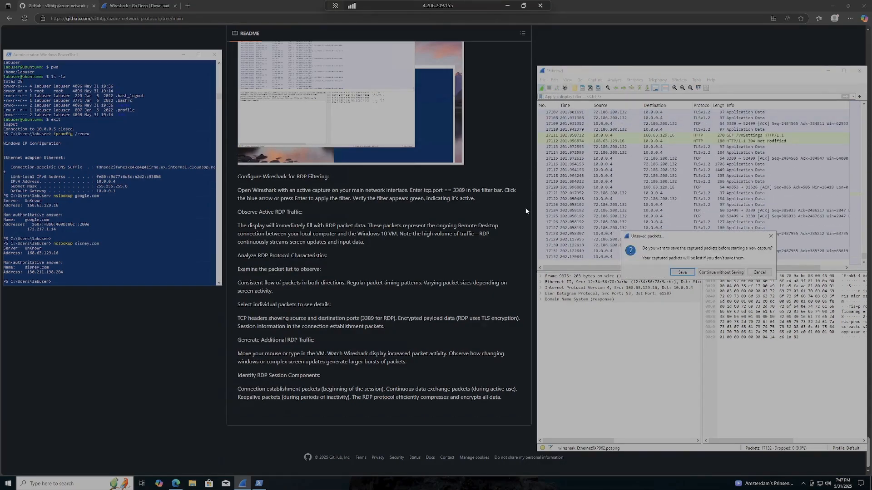
click(721, 272)
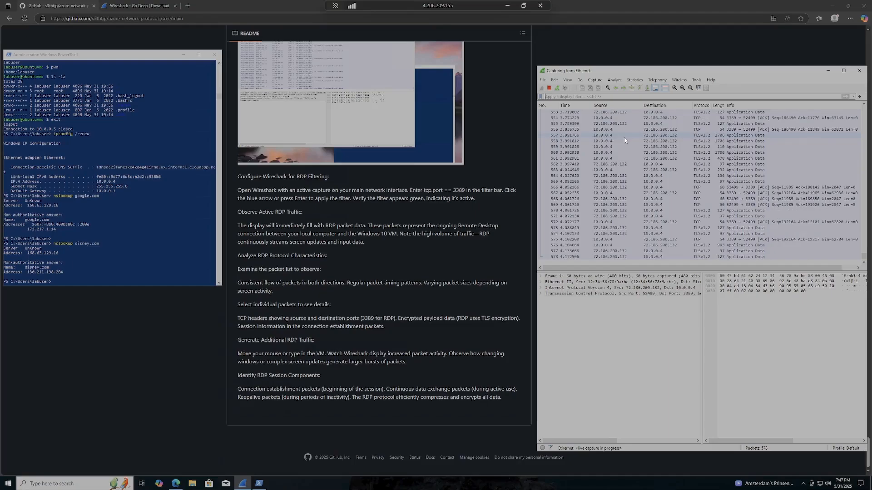
Try to isolate the Remote Desktop traffic with an rdp display filter.
text(rd)
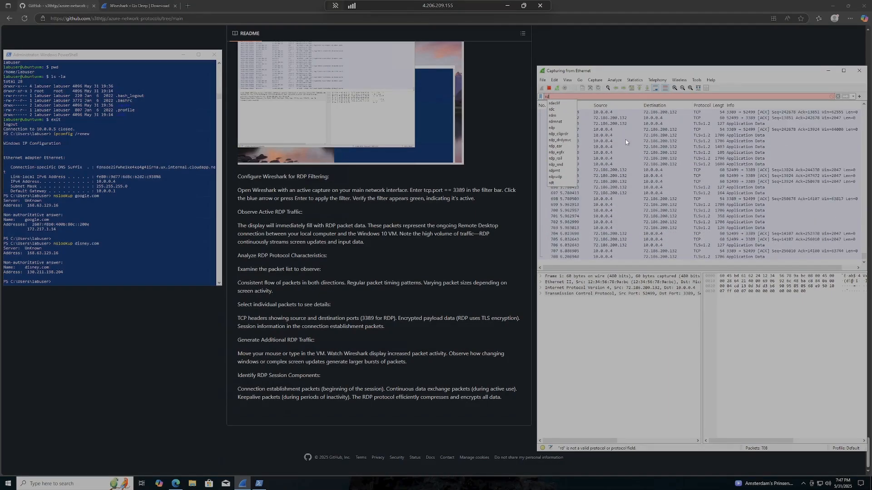
text(p)
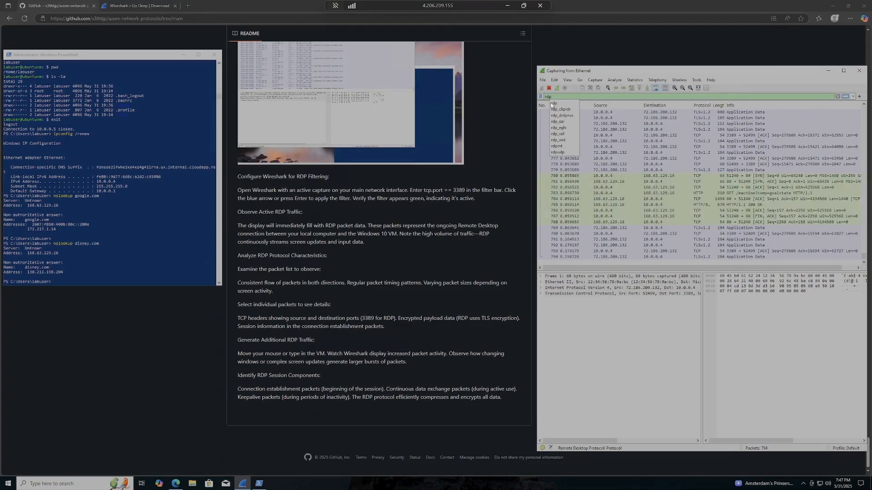
click(567, 103)
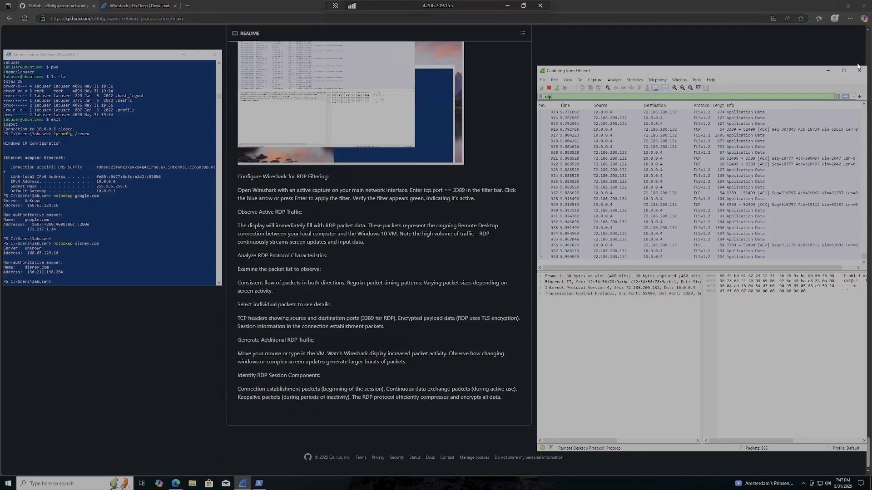
click(846, 96)
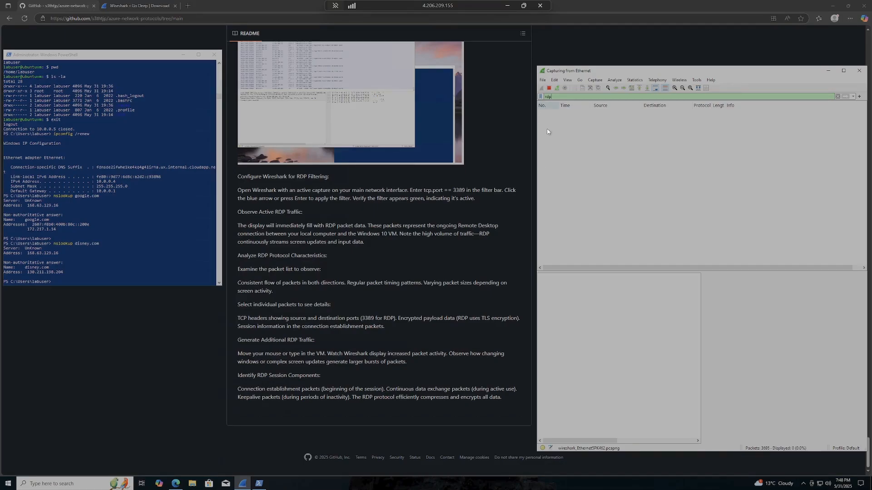
Replace the display filter with tcp.port == 3389 and apply it to show the RDP traffic.
key(BackSpace)
key(BackSpace)
key(BackSpace)
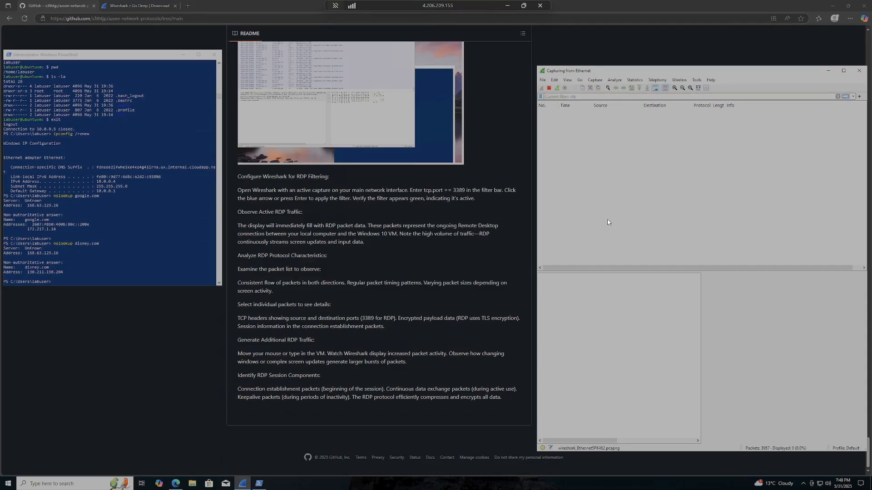
text(tc)
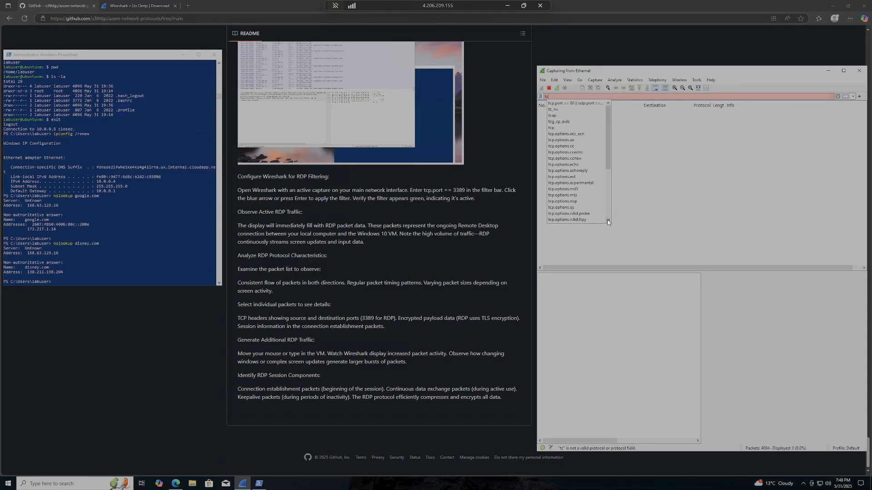
text(p.por)
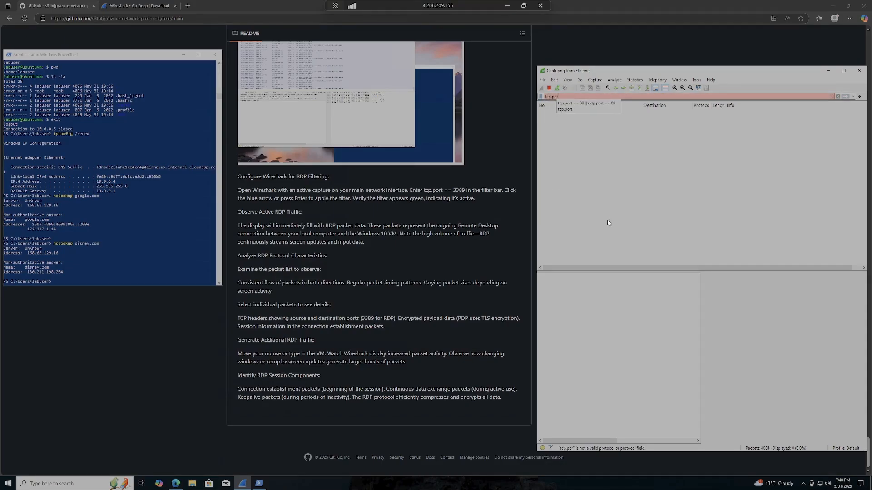
text(t ==)
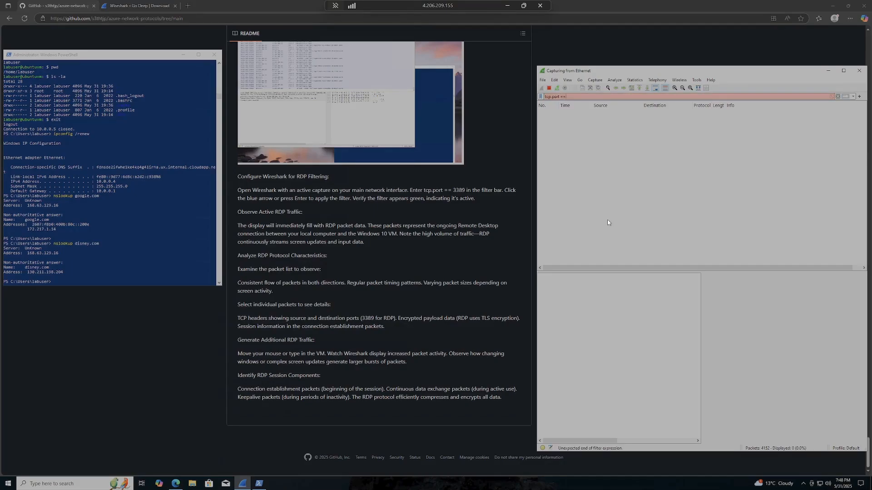
text( 3389)
key(Return)
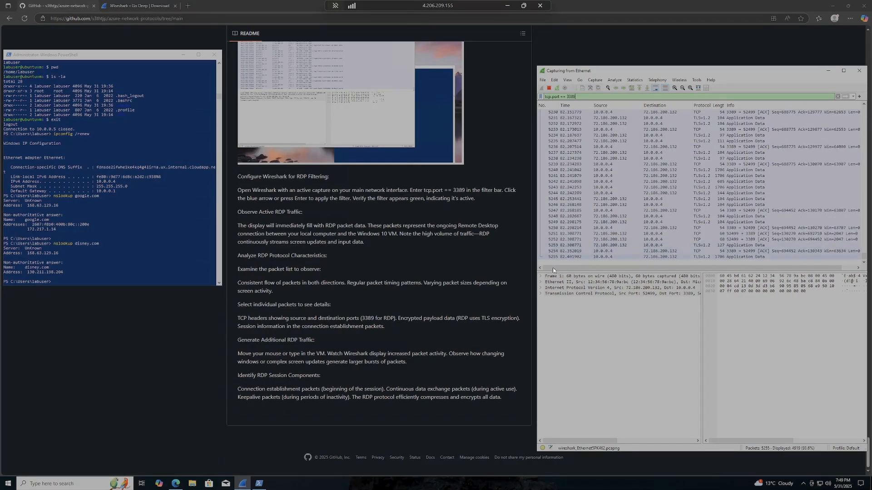
Close PowerShell, then widen and reposition the Wireshark window to examine the live RDP packets against the README.
key(alt+F4)
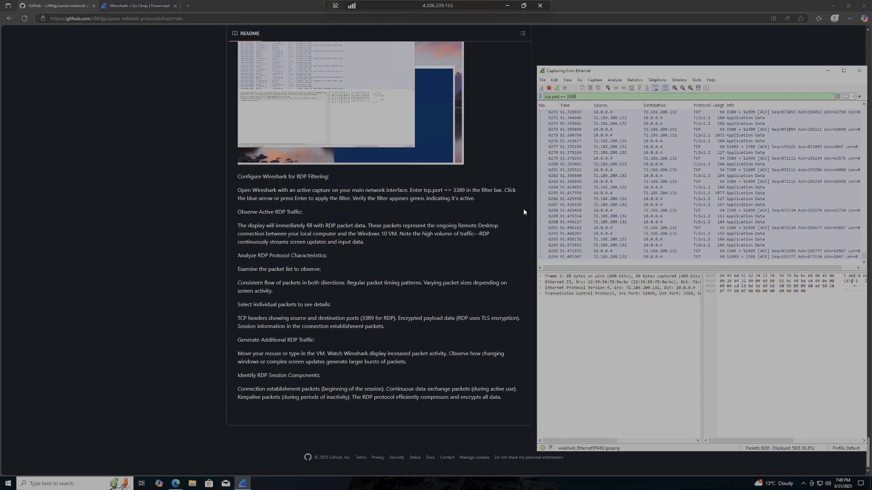
drag(536, 211, 287, 232)
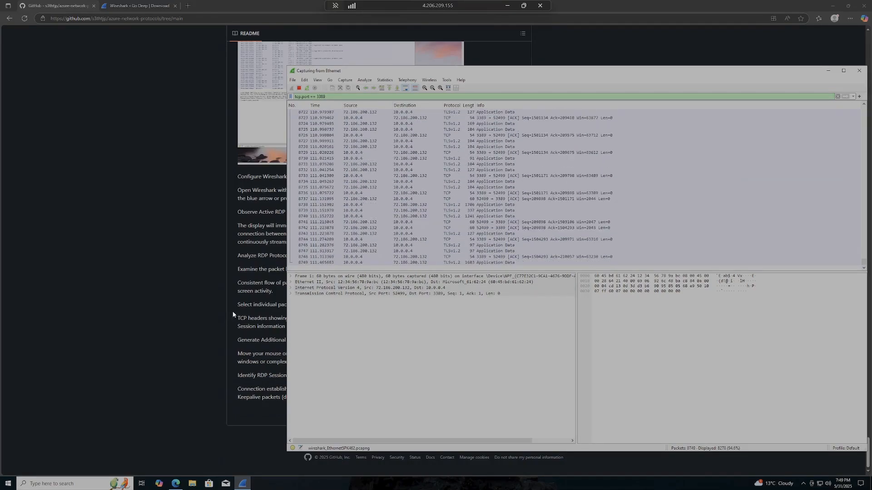
click(240, 296)
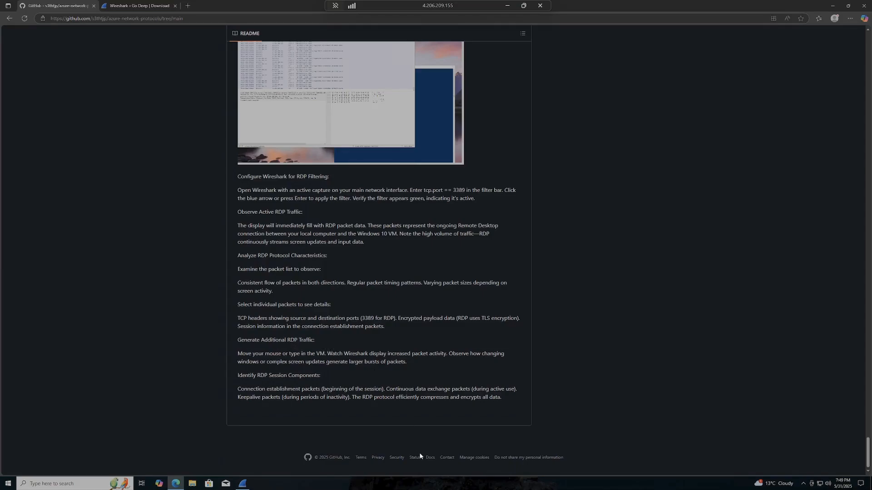
click(243, 485)
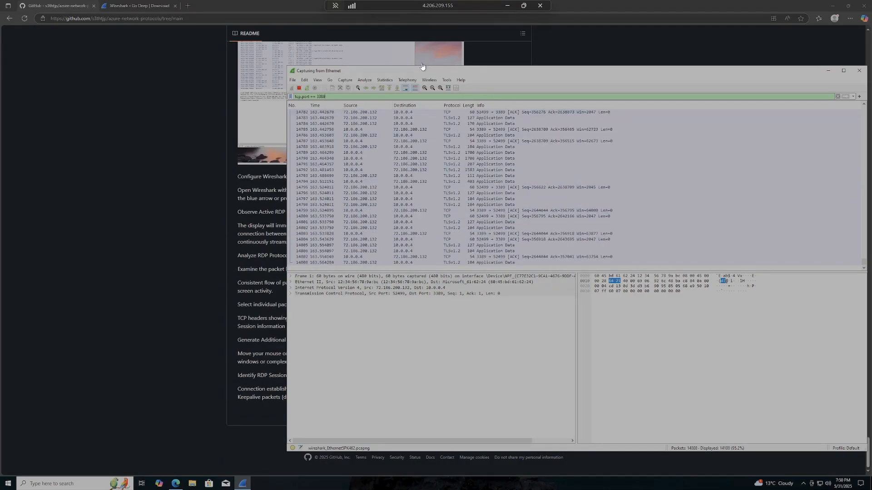
drag(459, 70, 392, 73)
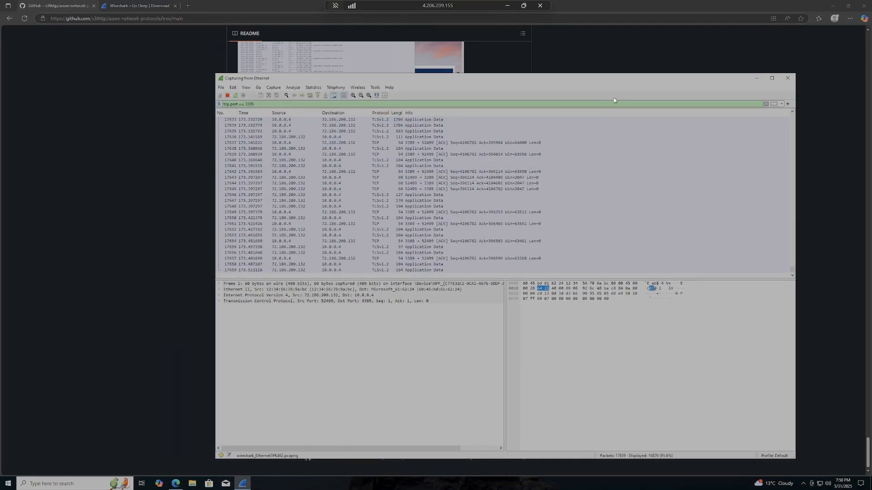
Minimize Wireshark and the browser on the VM, then leave the full-screen Remote Desktop session and switch to OBS.
click(766, 103)
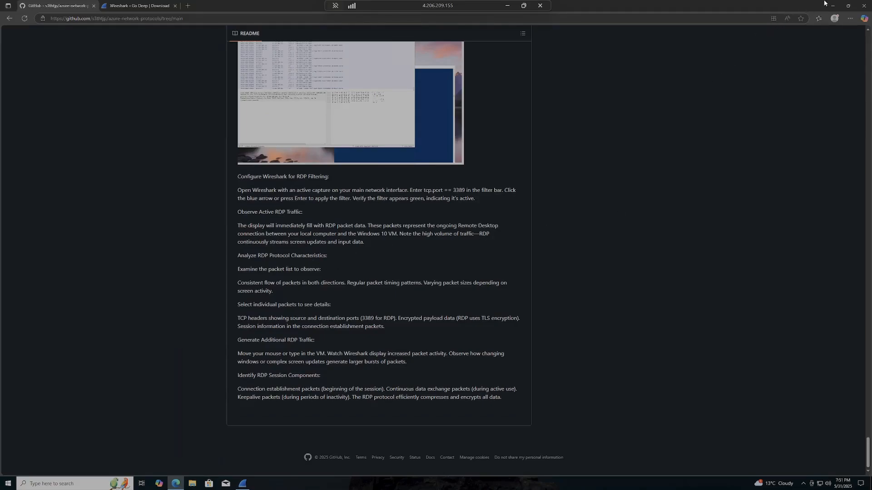
click(832, 6)
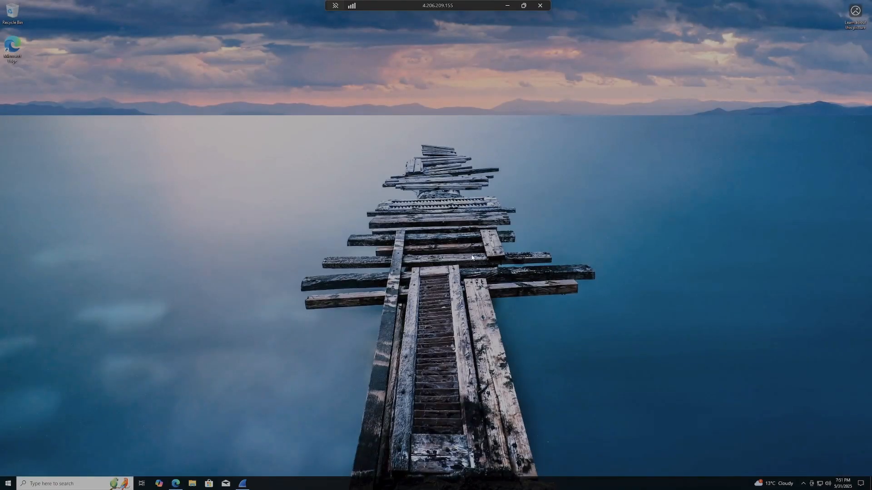
click(527, 6)
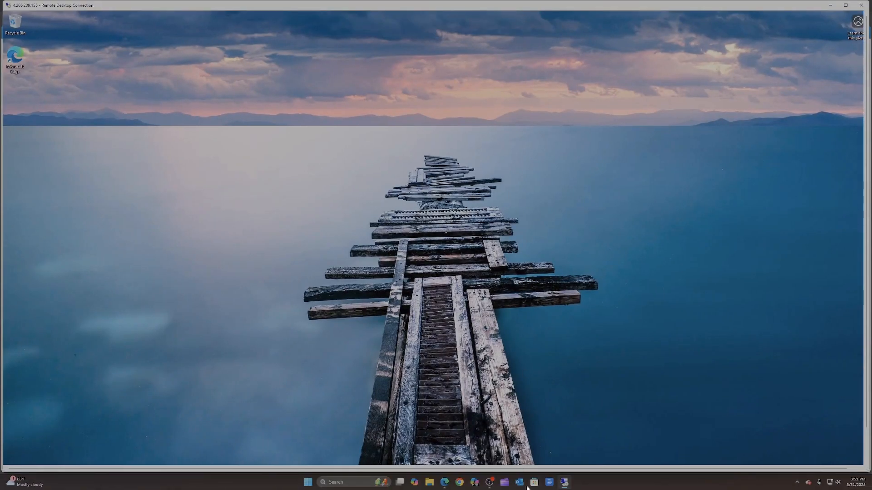
click(489, 482)
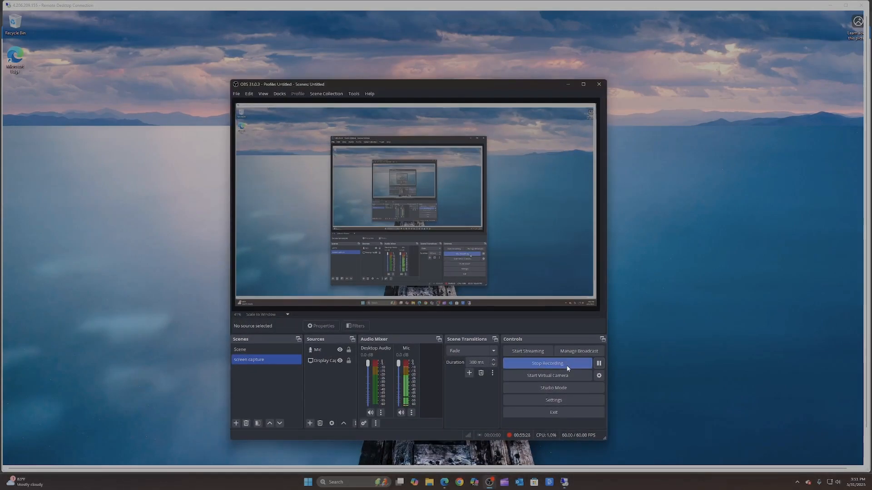